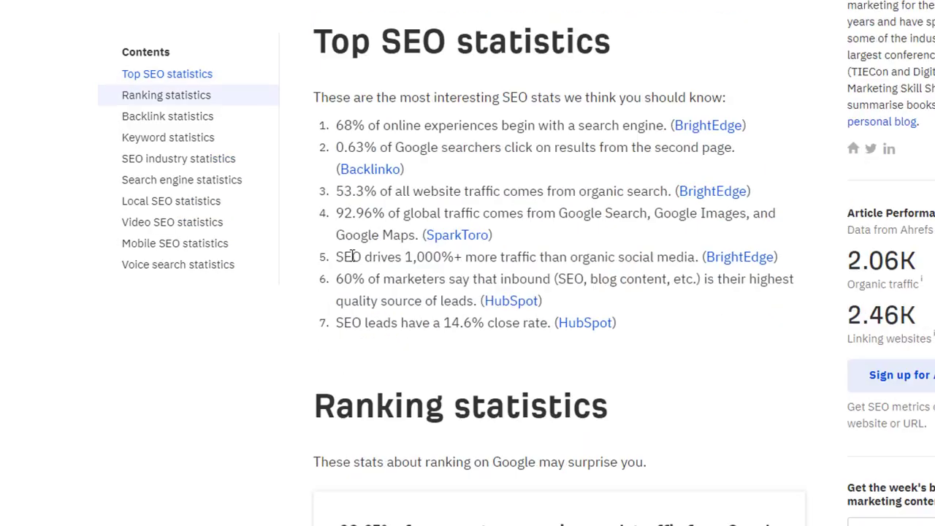
scroll(350, 255, down, 2)
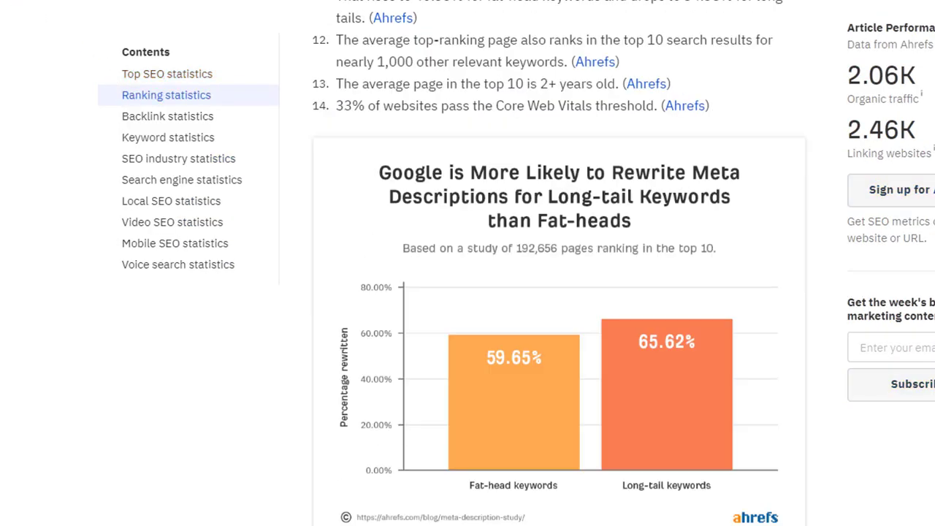
Step: Scroll through the Ahrefs SEO statistics article, then go back to the Google results
click(14, 2)
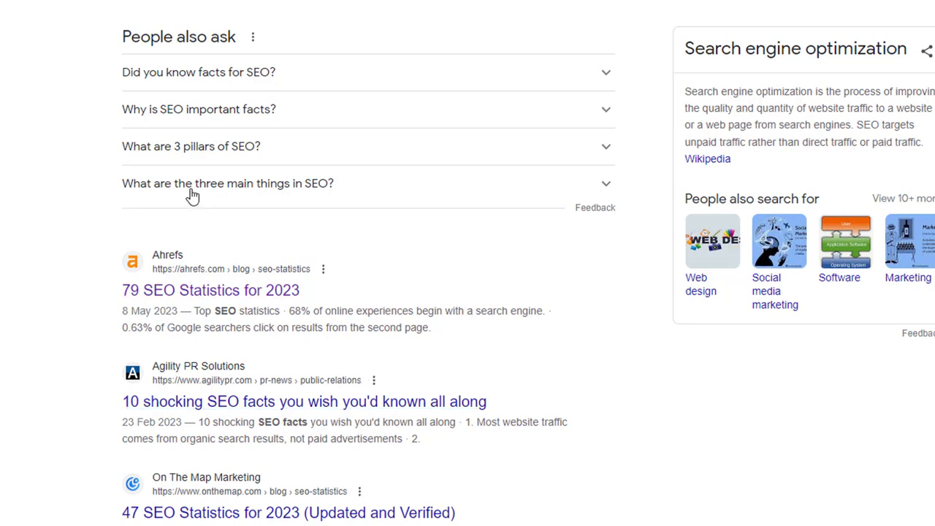
Step: Preview the Agility PR article '10 shocking SEO facts you wish you'd known all along' and return to results
scroll(200, 431, down, 1)
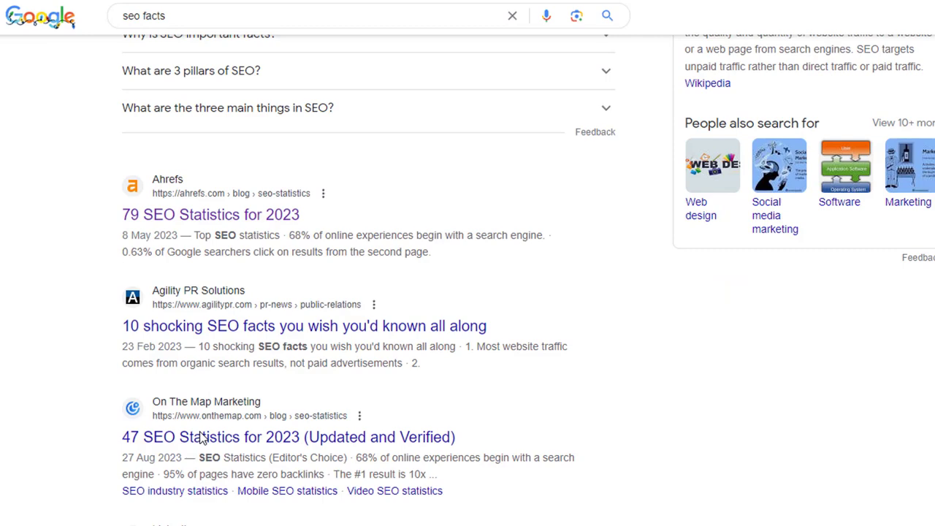
click(239, 335)
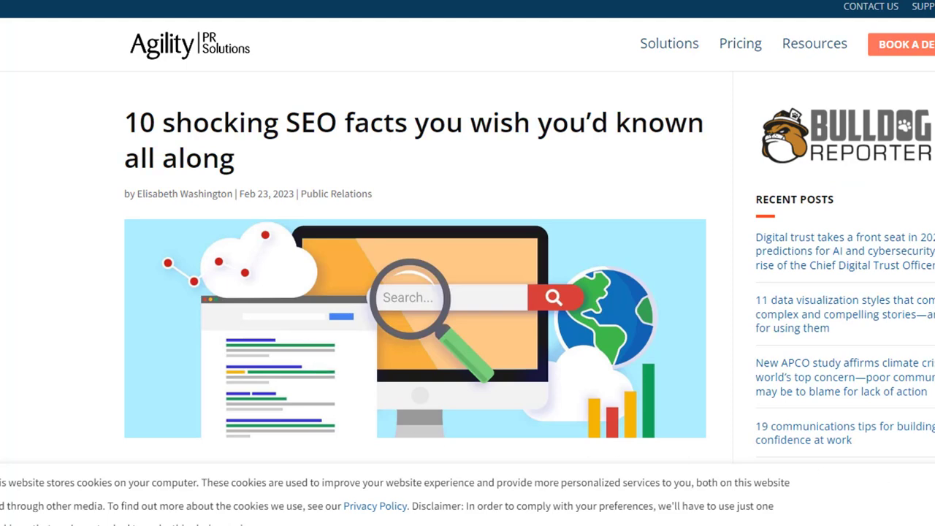
scroll(374, 397, down, 2)
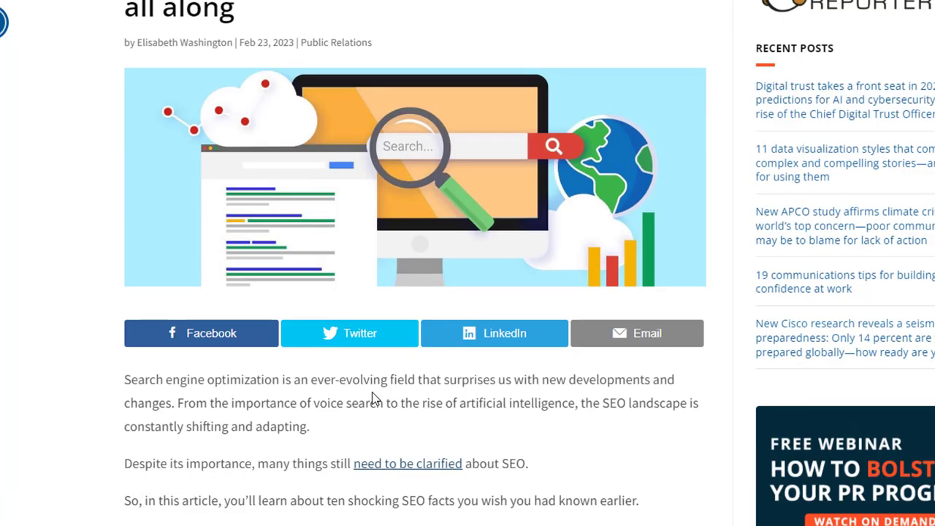
scroll(373, 399, up, 2)
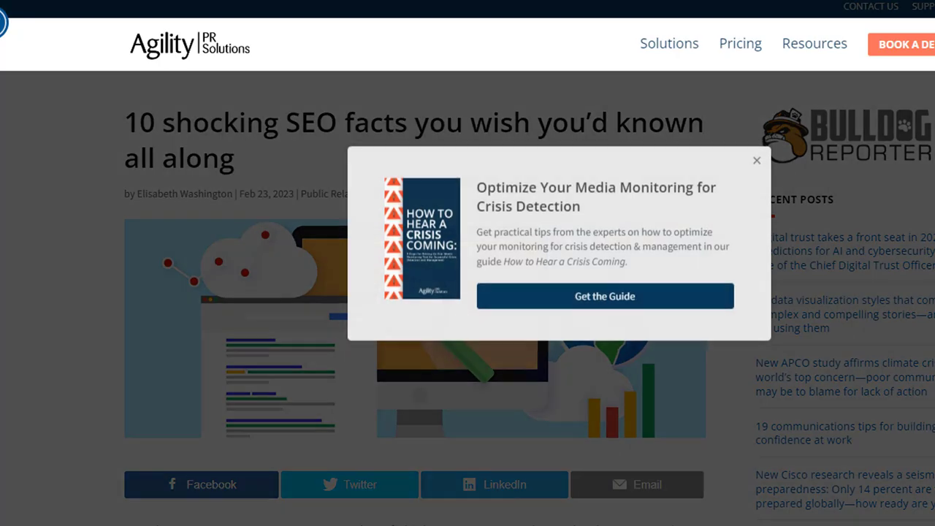
key(alt+Left)
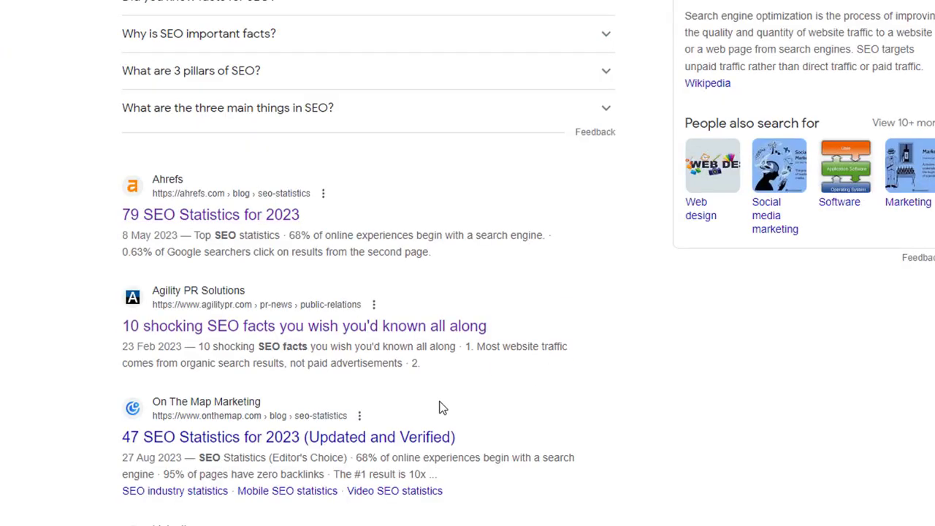
scroll(441, 408, down, 1)
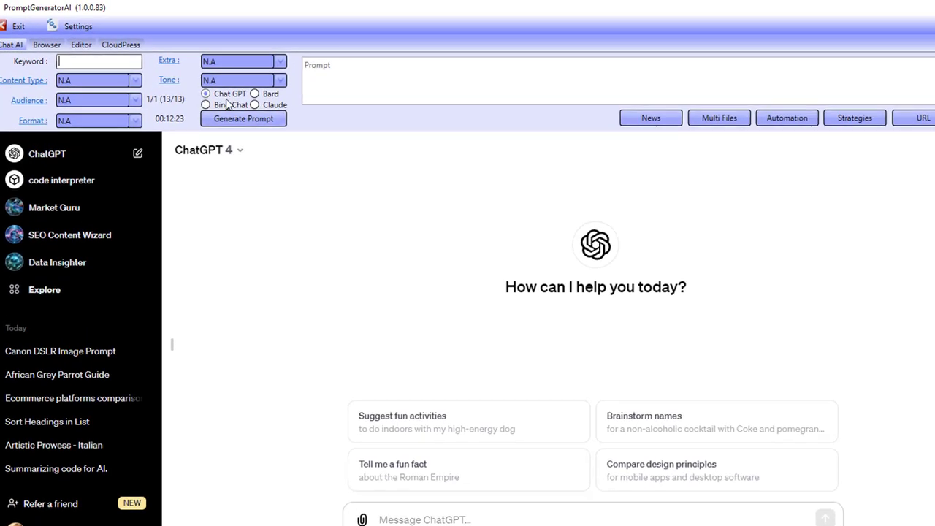
click(254, 94)
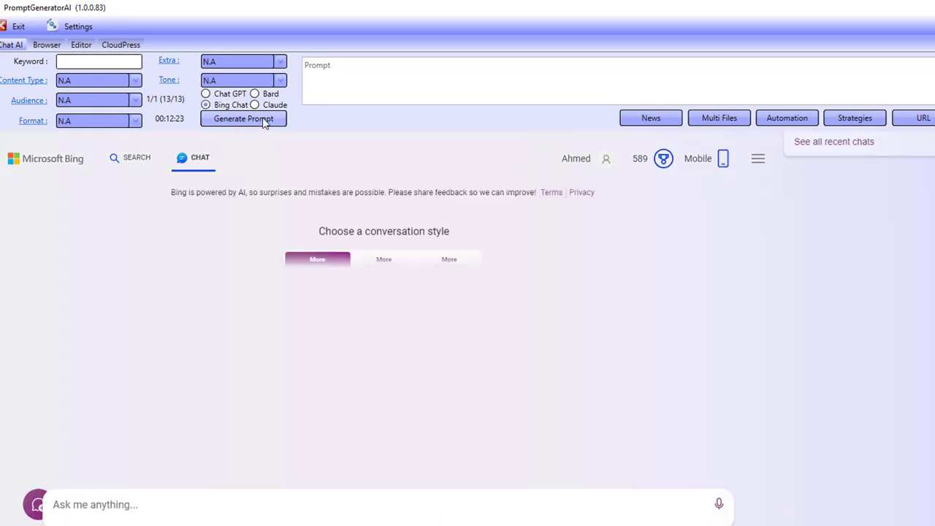
click(267, 106)
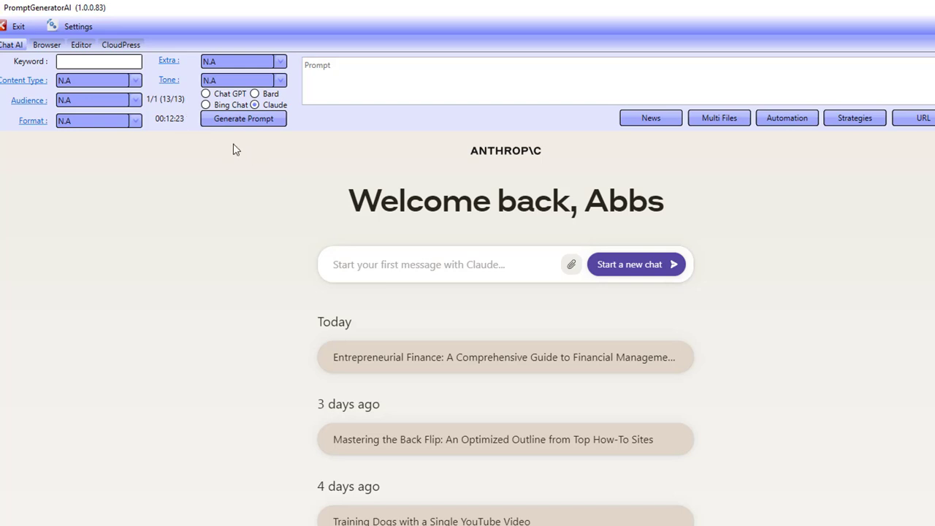
click(222, 96)
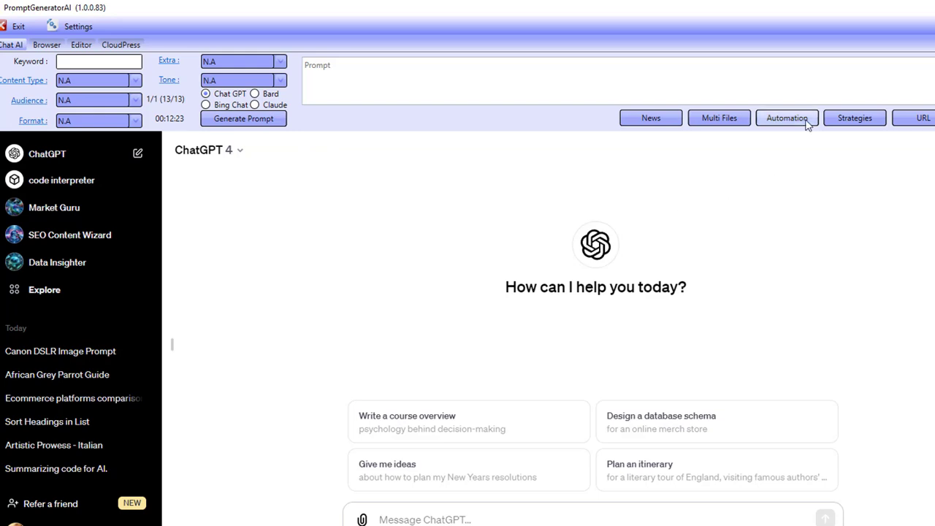
Step: Choose the Articles category and image-faq-schema strategy in Automation and review its steps
click(855, 126)
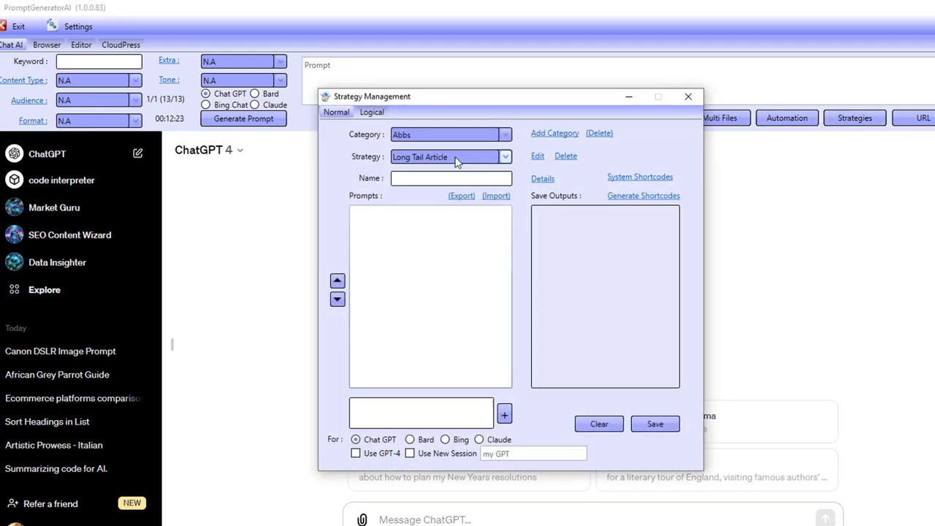
click(683, 101)
click(779, 118)
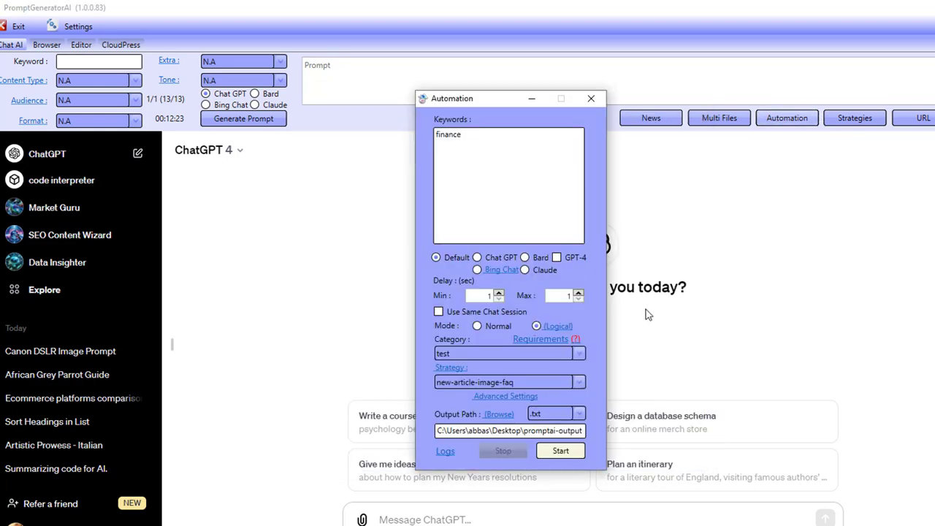
click(478, 356)
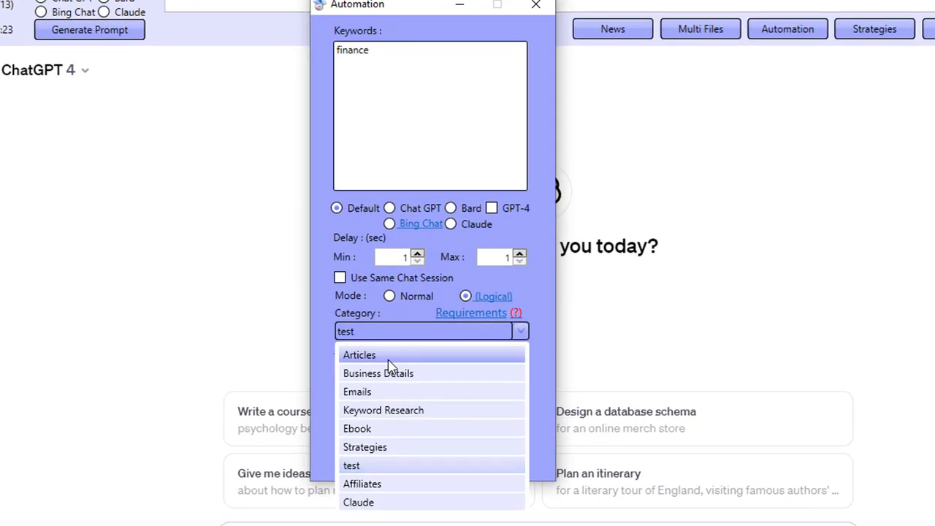
click(394, 358)
click(398, 370)
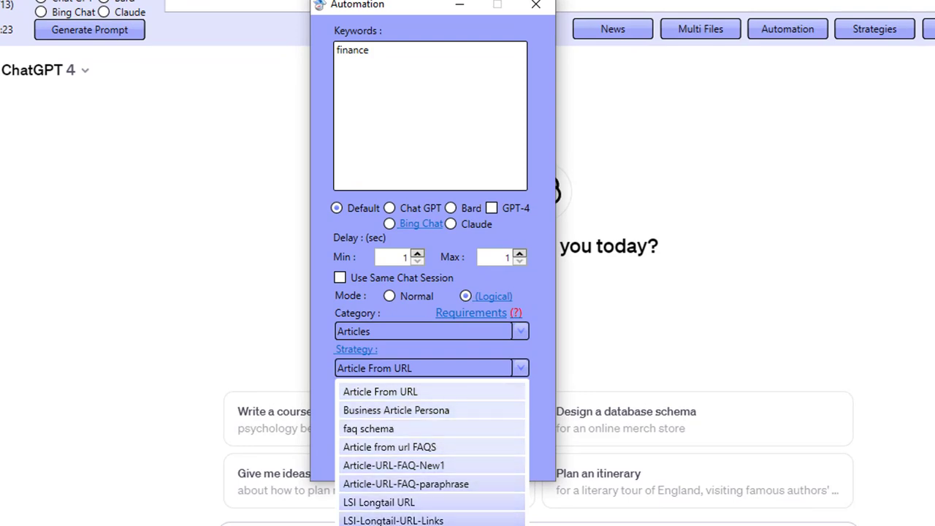
click(419, 523)
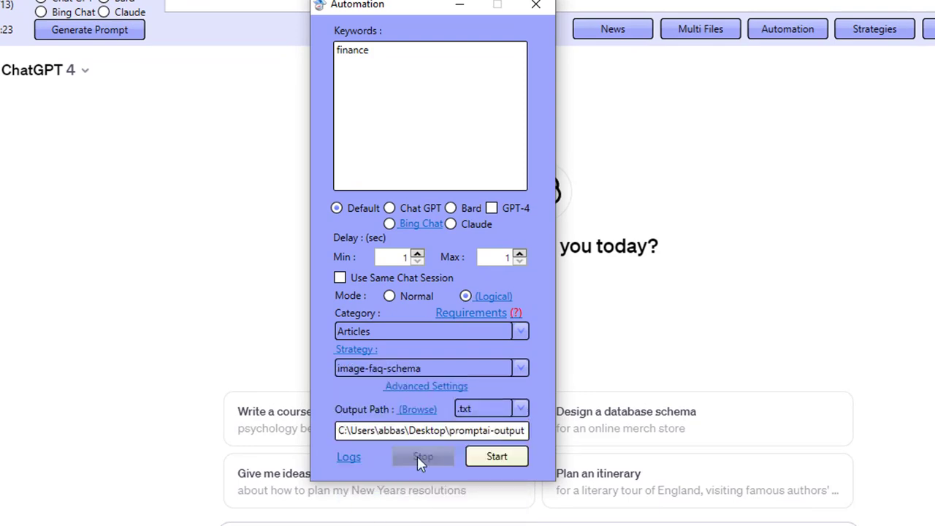
click(356, 349)
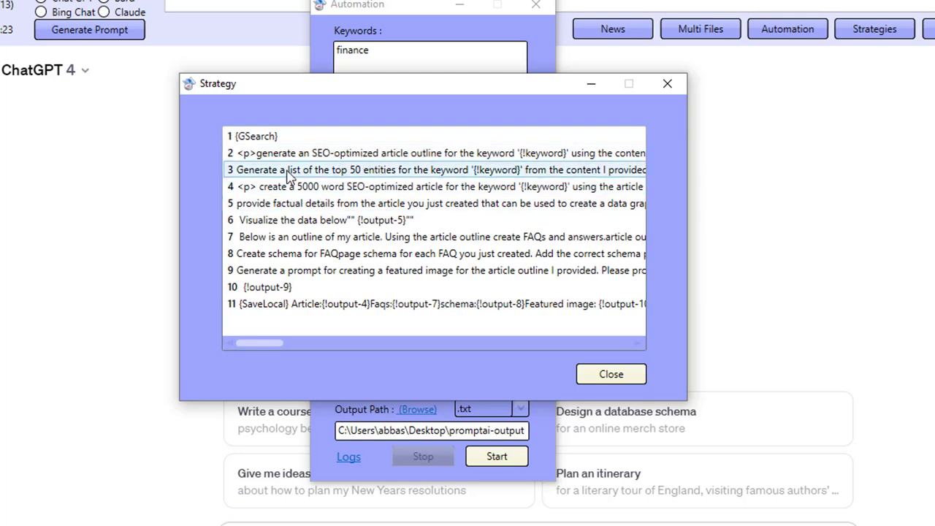
click(667, 83)
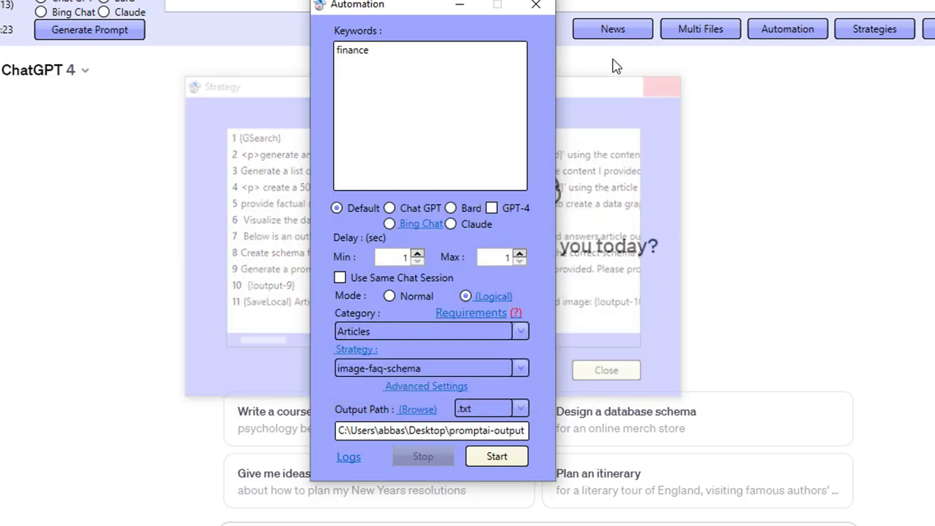
click(536, 4)
Step: Replace the keyword 'finance' with 'seo facts' and start the automation run
click(871, 31)
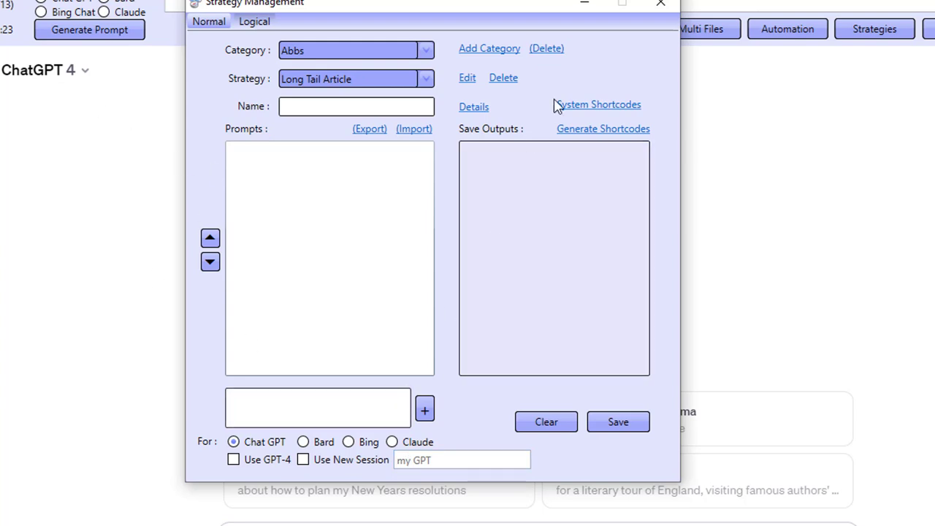
click(658, 6)
click(809, 36)
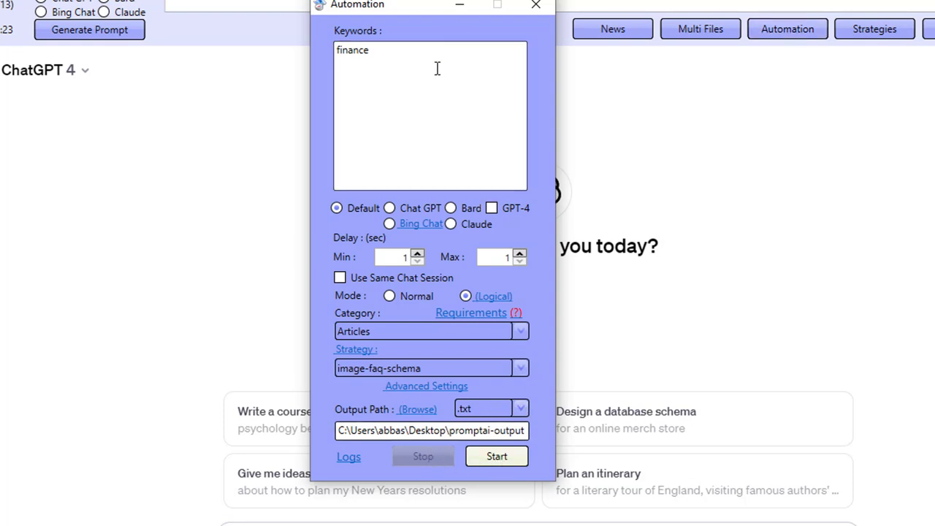
drag(436, 69, 263, 58)
text(seo facts)
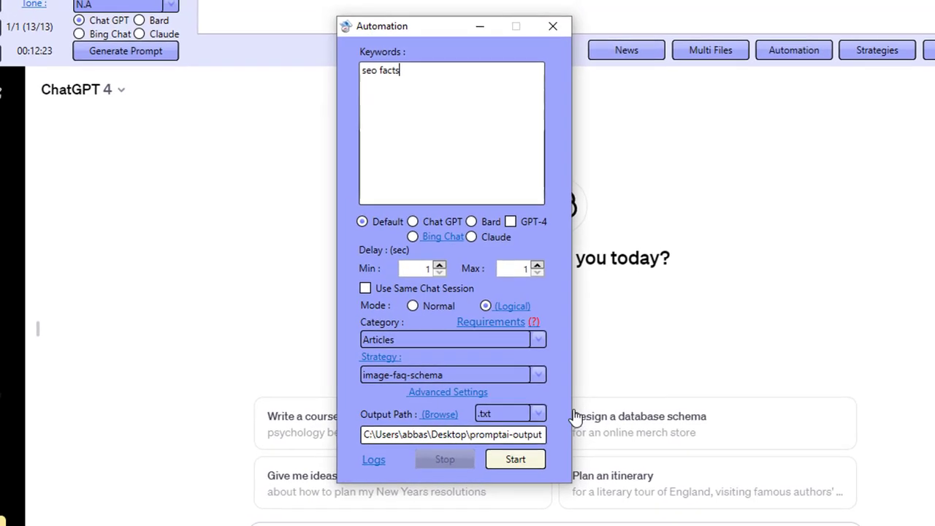
click(515, 459)
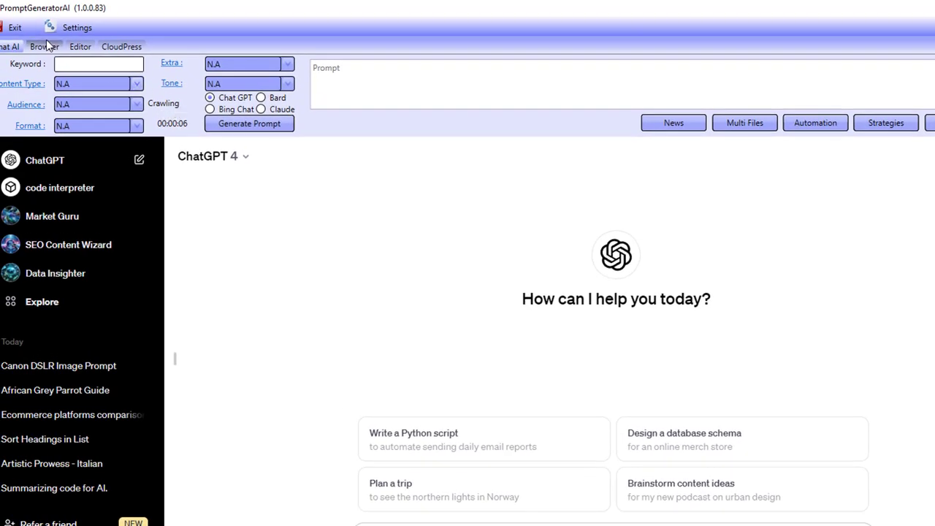
Step: Watch the Google crawl for 'seo facts' in the Browser tab, then return to the Chat AI view
click(45, 46)
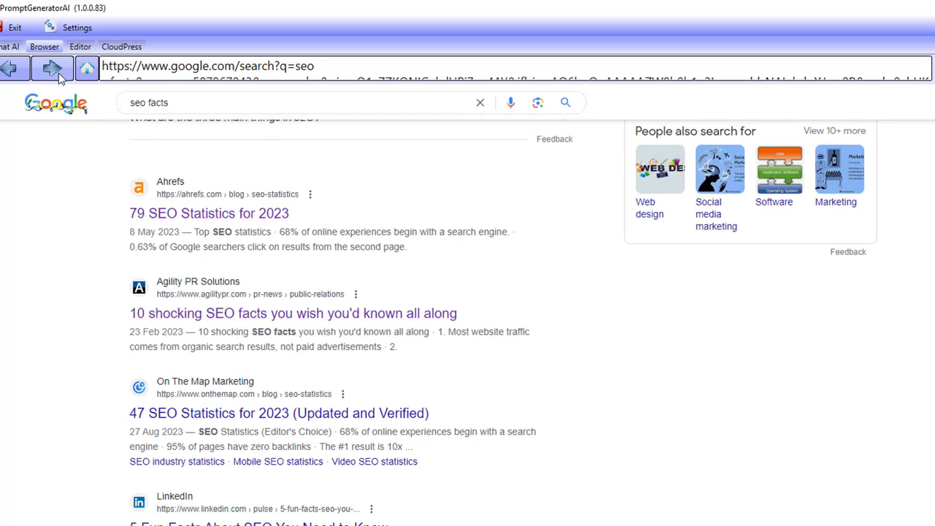
click(12, 47)
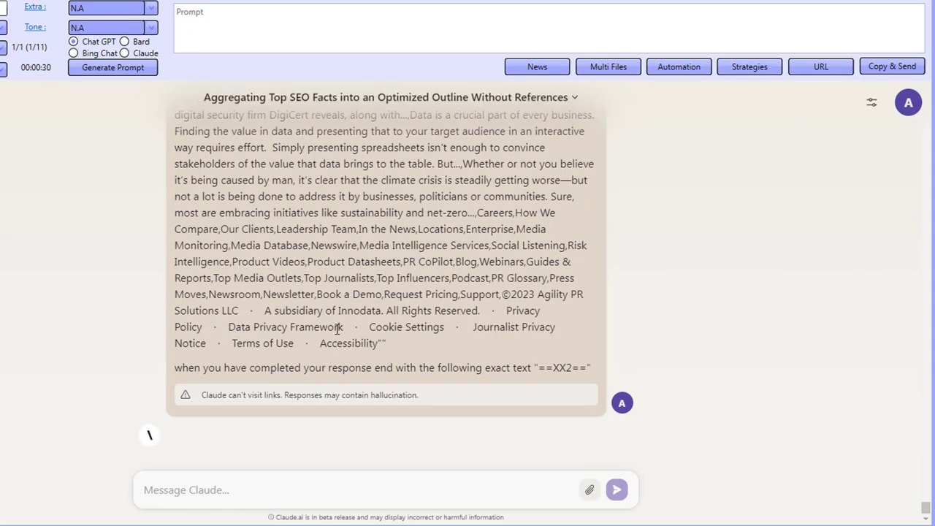
Step: Scroll the Claude chat to review the sent outline prompt and the generated 'seo facts' outline
scroll(340, 327, up, 15)
scroll(337, 329, up, 20)
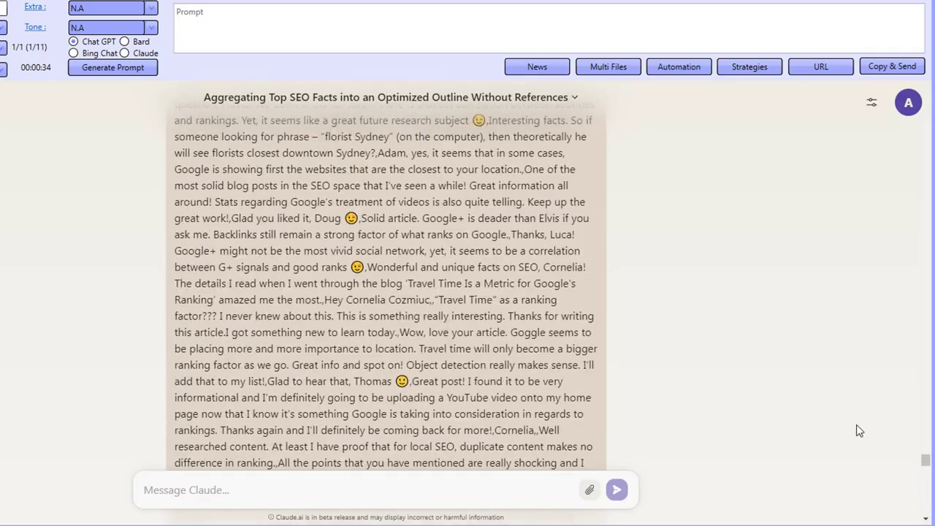
drag(926, 459, 920, 519)
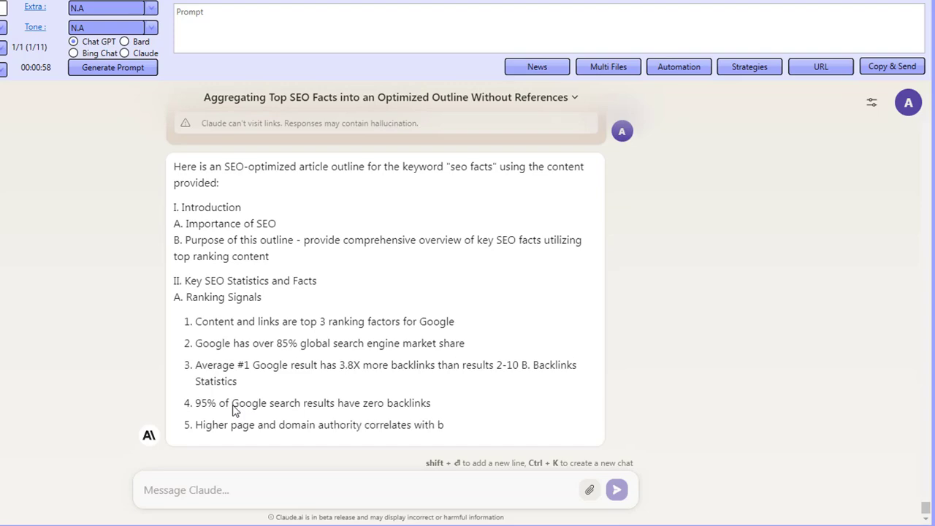
scroll(280, 208, up, 3)
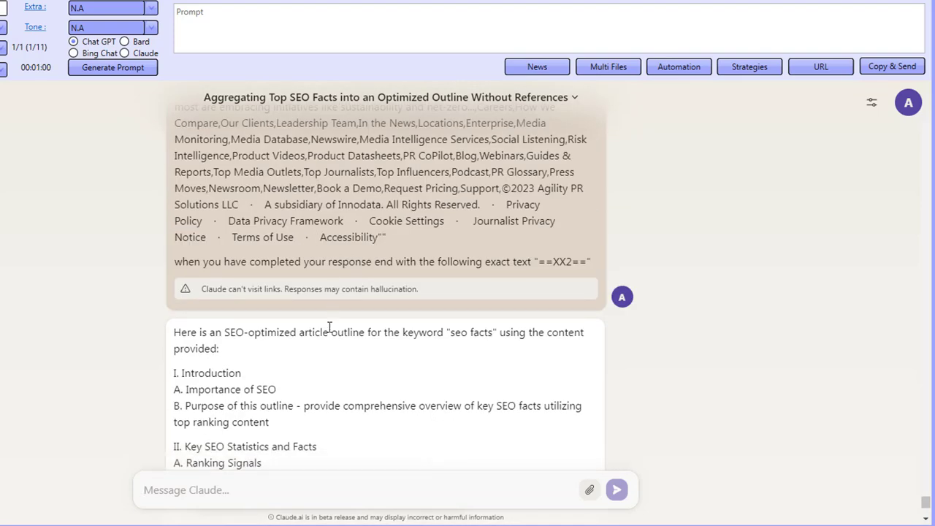
scroll(328, 332, down, 3)
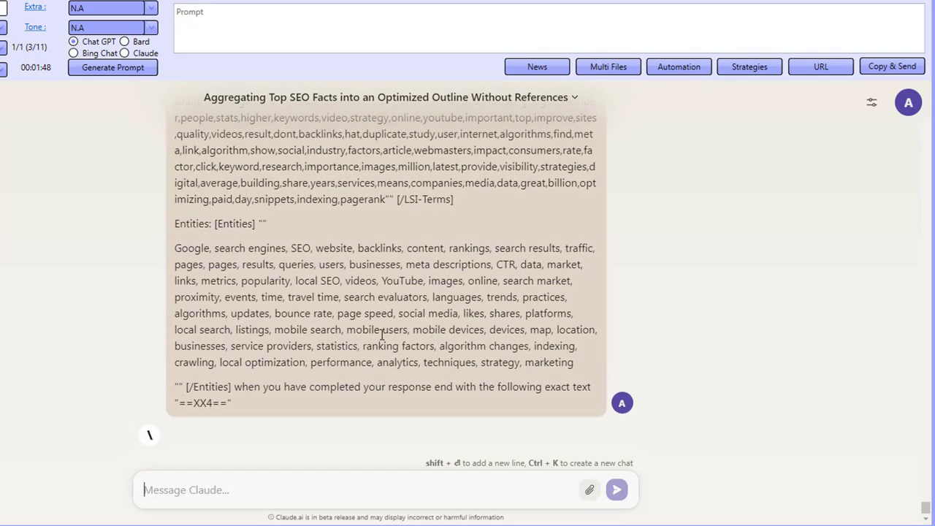
scroll(382, 334, up, 6)
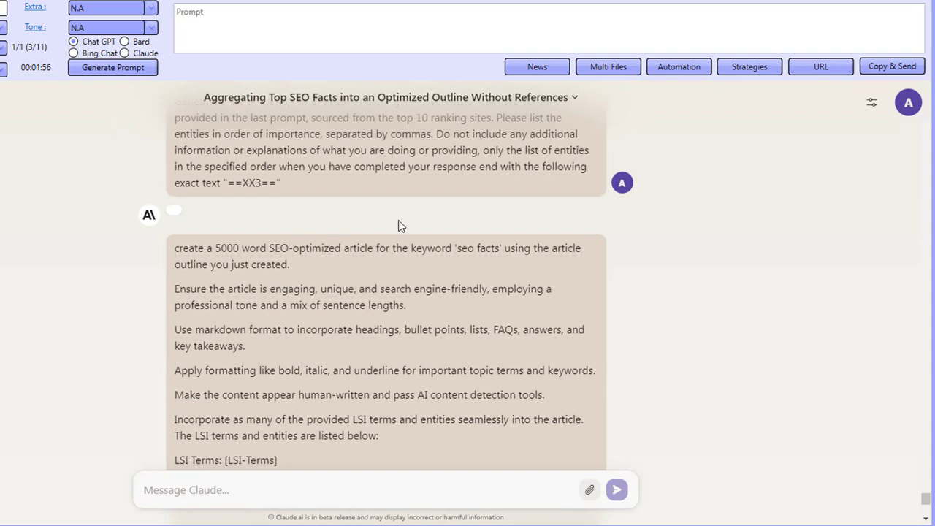
scroll(401, 373, down, 1)
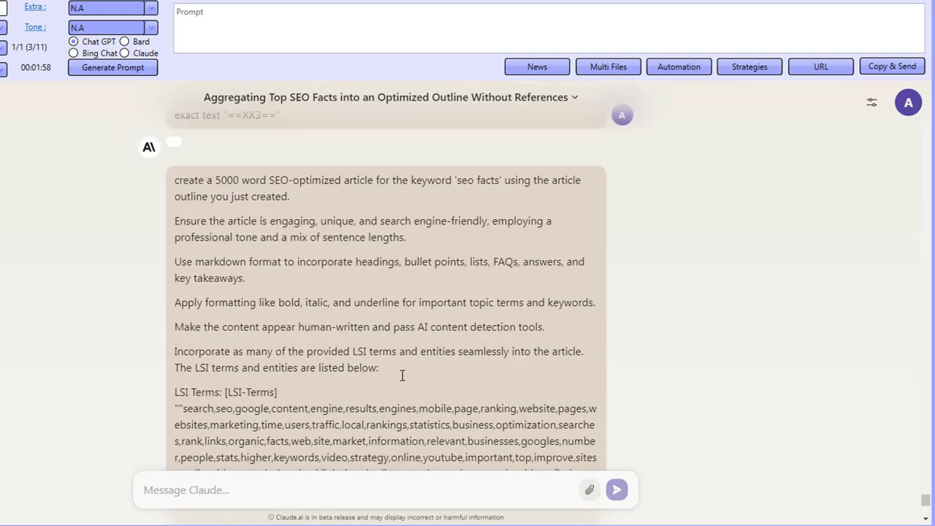
scroll(402, 375, down, 2)
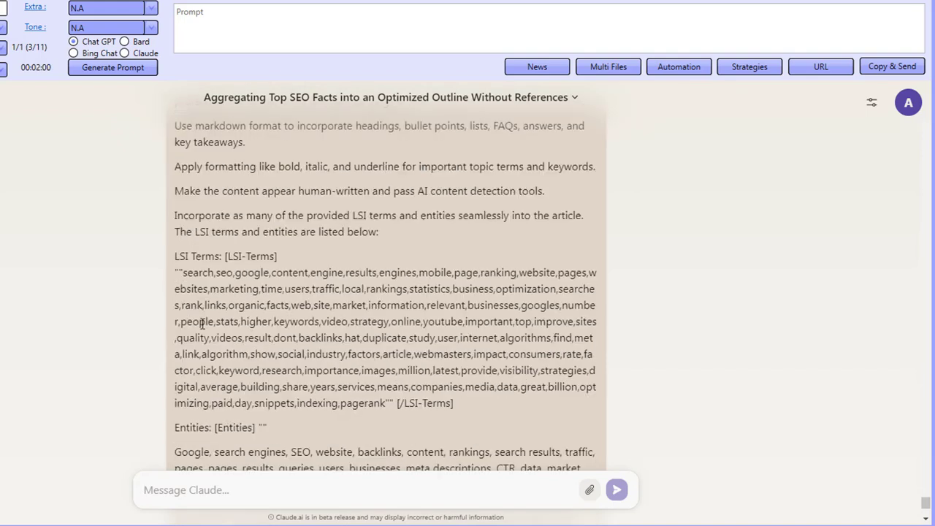
drag(209, 278, 313, 407)
click(313, 408)
drag(391, 403, 192, 276)
click(225, 312)
scroll(251, 361, down, 2)
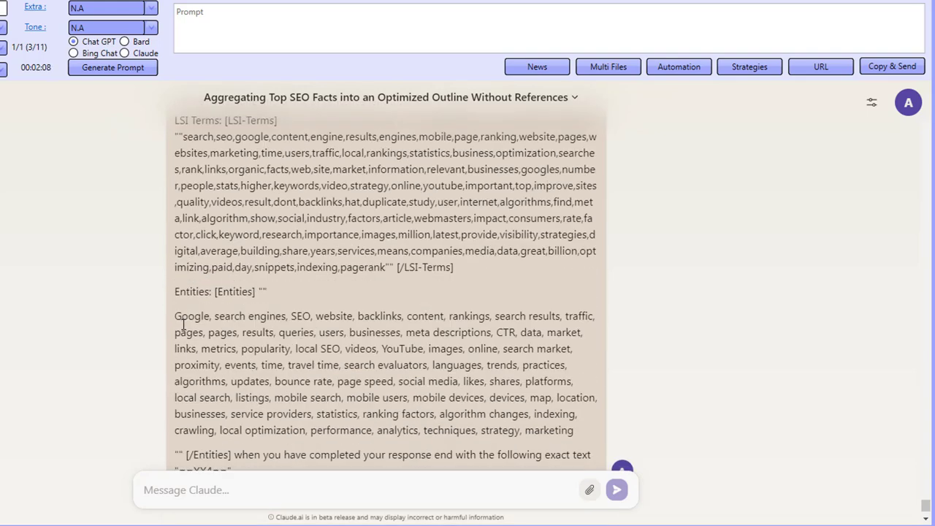
drag(182, 317, 577, 445)
click(264, 354)
scroll(382, 305, down, 2)
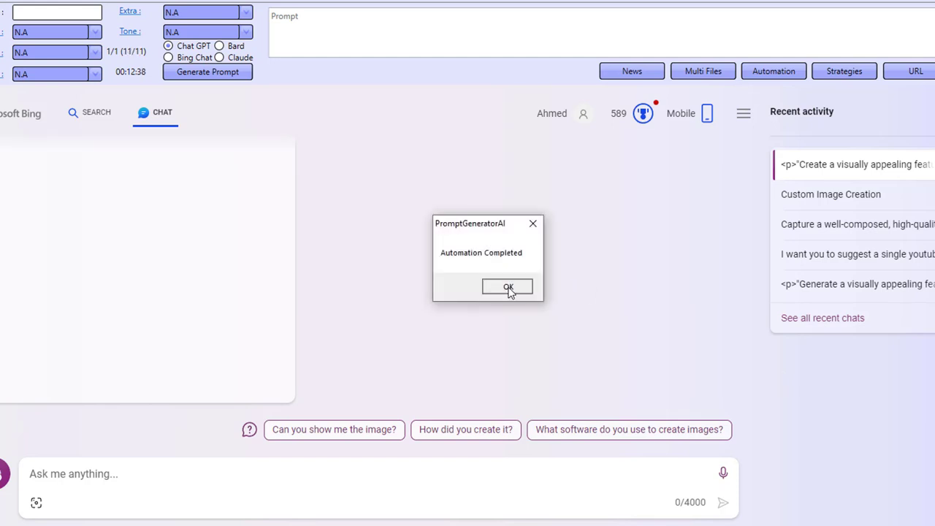
Step: Dismiss the completion message and import the latest seo_facts text file into the Editor
click(509, 290)
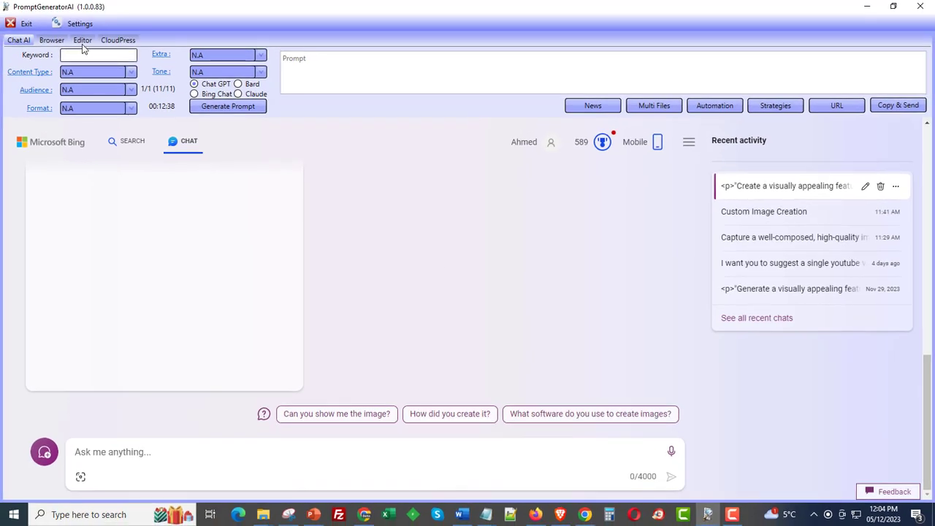
click(83, 42)
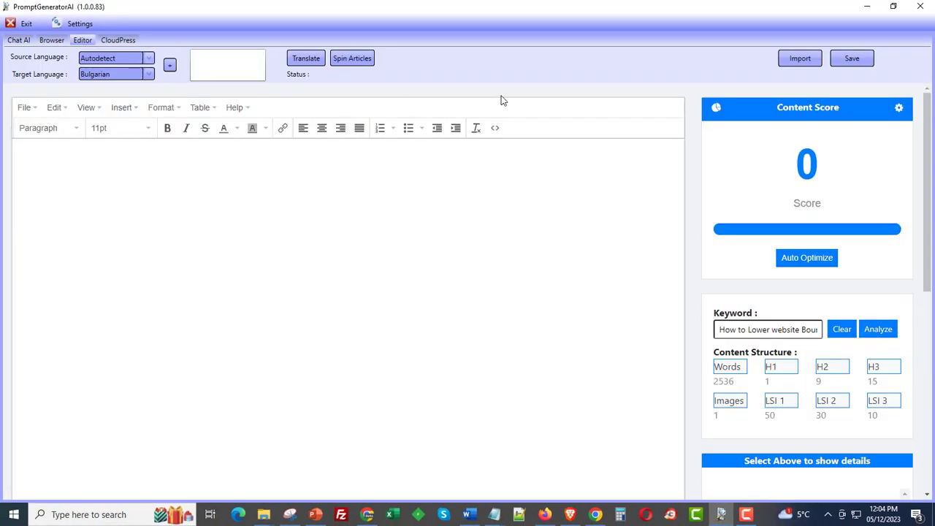
click(810, 65)
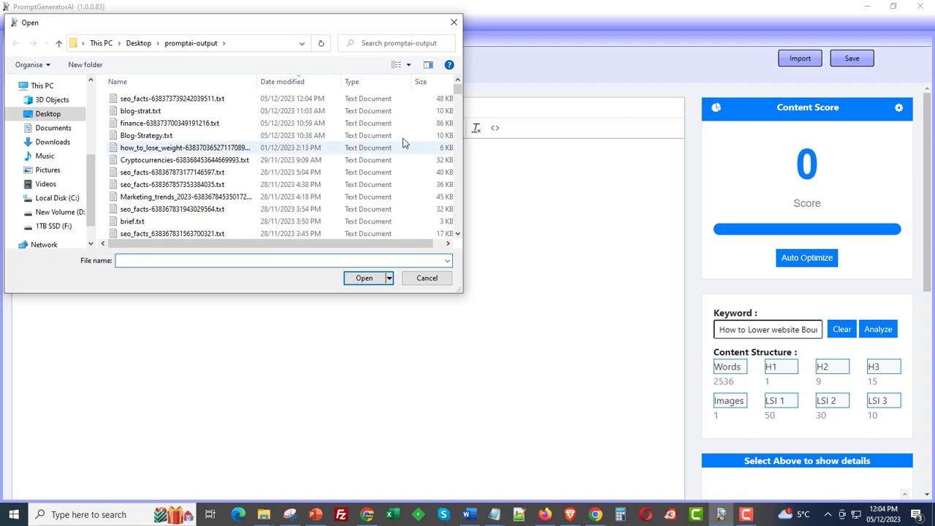
double_click(292, 101)
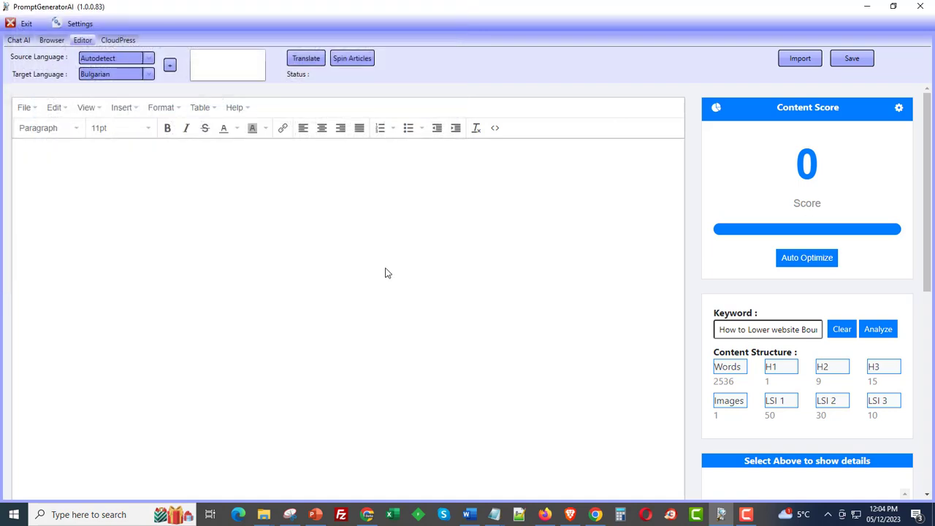
Step: Delete the Article label and intro line, then scroll through the imported article
drag(307, 178, 41, 139)
key(Delete)
key(Delete)
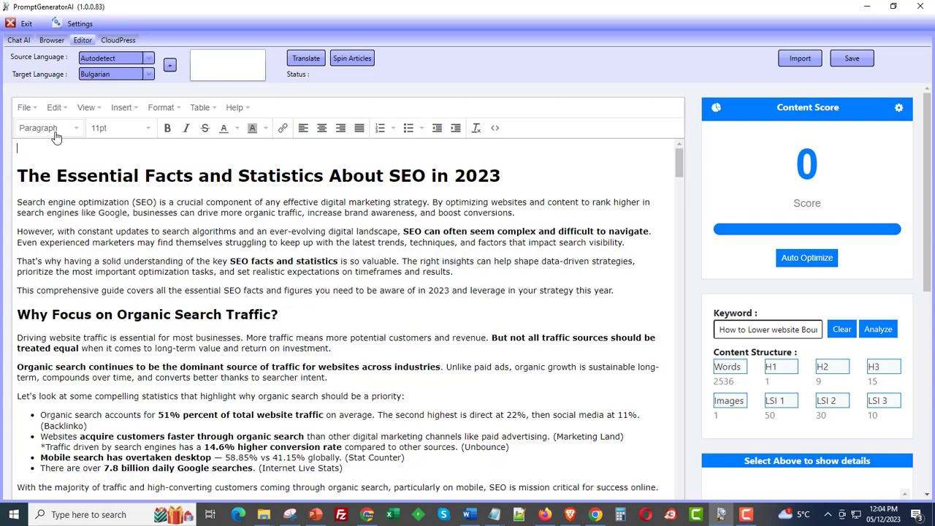
scroll(397, 272, down, 5)
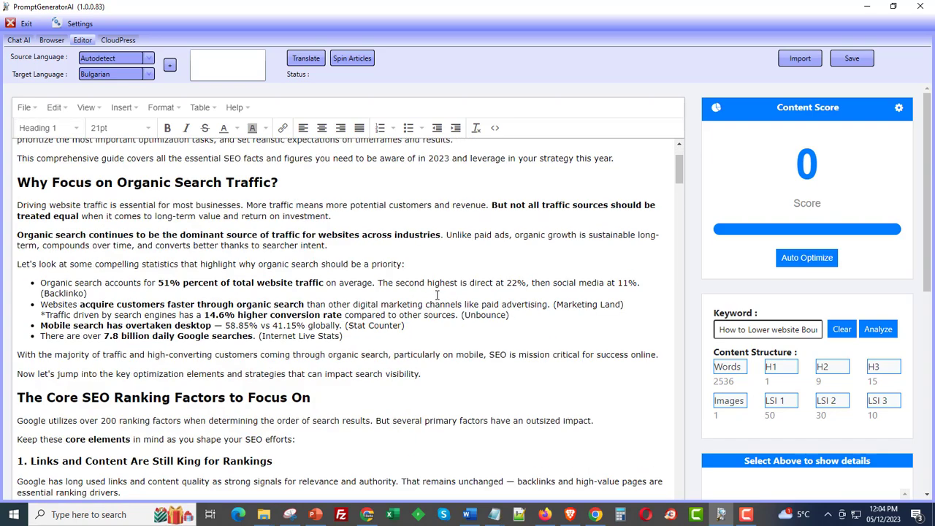
scroll(705, 342, down, 2)
scroll(705, 342, down, 2)
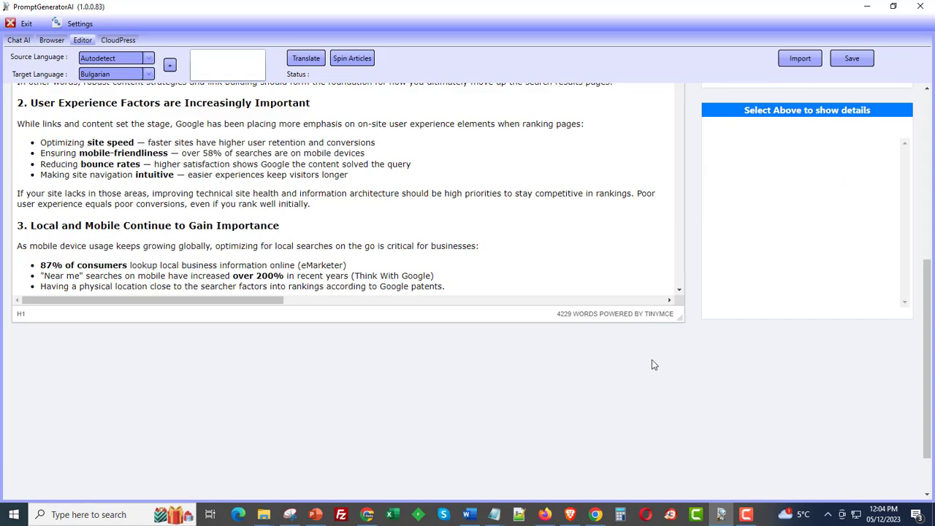
scroll(680, 415, up, 4)
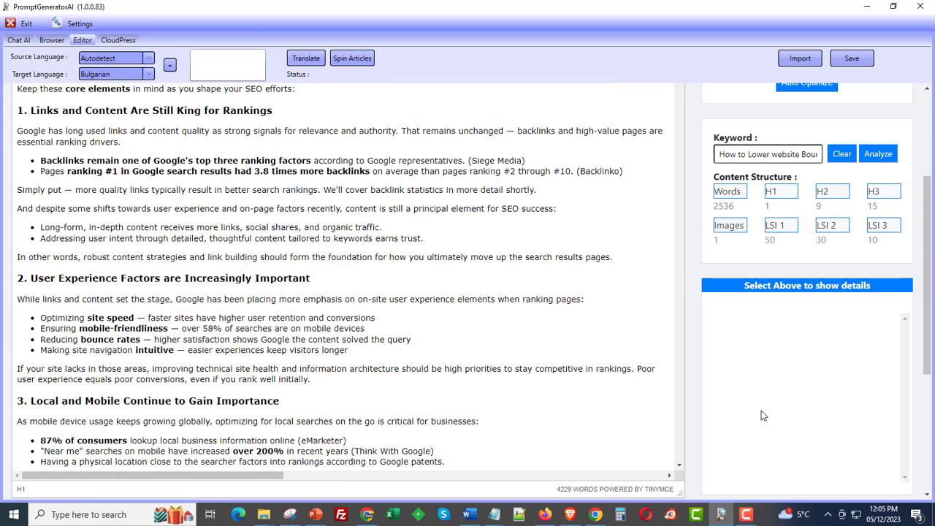
scroll(561, 347, down, 10)
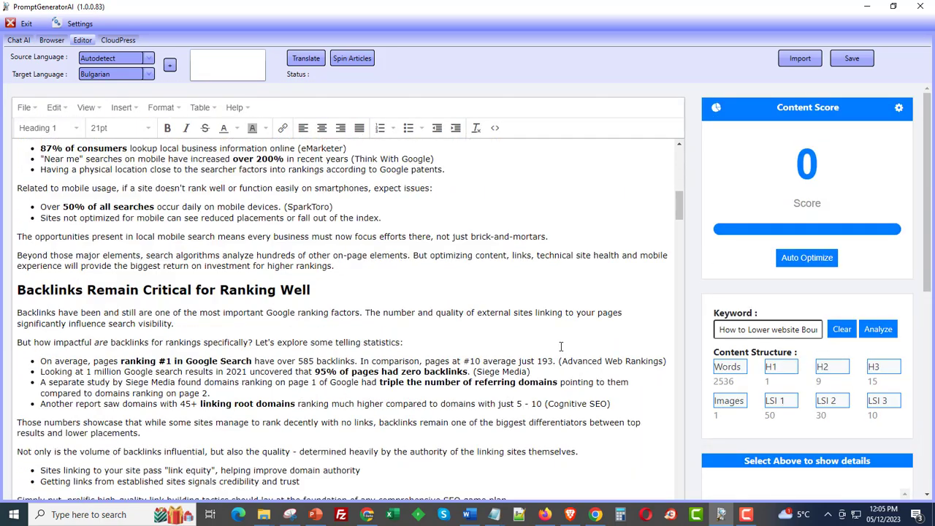
scroll(561, 346, down, 10)
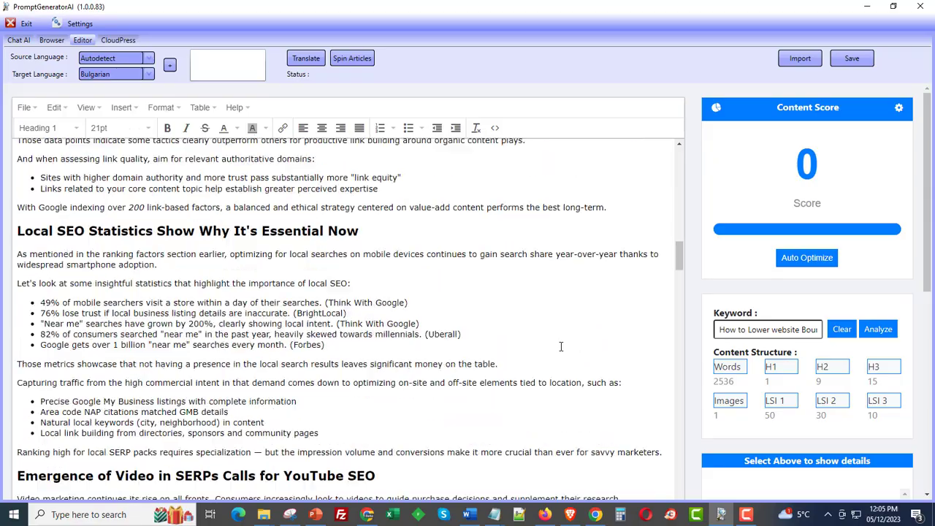
scroll(560, 346, down, 10)
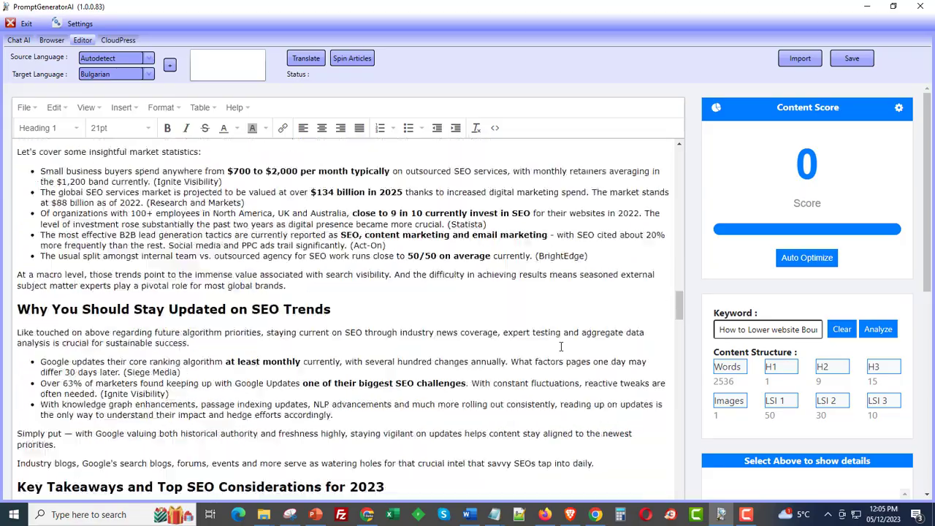
scroll(561, 346, down, 10)
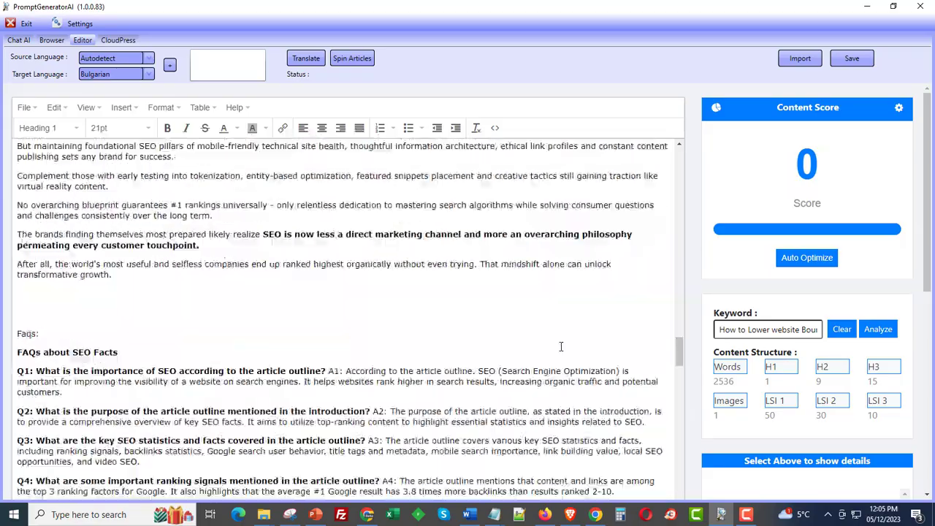
Step: Inspect the FAQ text, the JSON FAQ schema block and the first infographic further down
drag(73, 259, 241, 402)
click(242, 411)
scroll(242, 410, down, 2)
scroll(242, 410, down, 7)
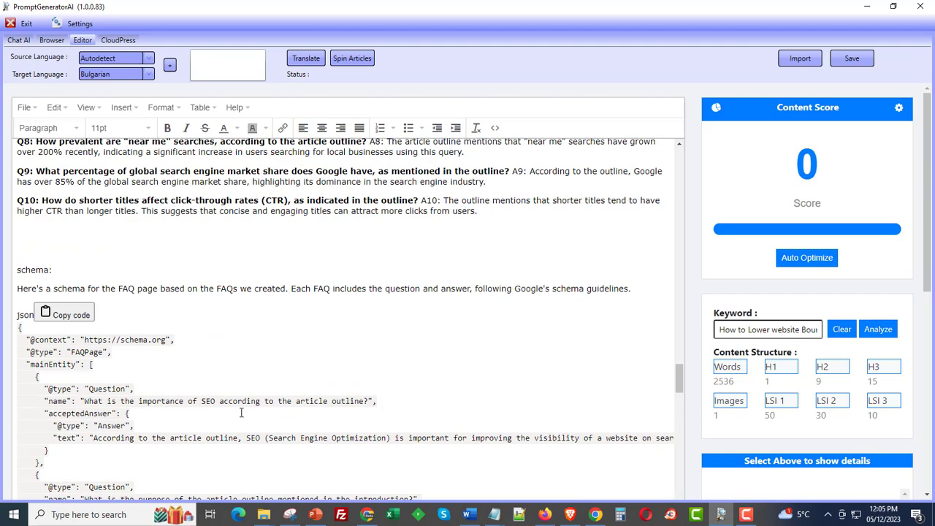
triple_click(129, 348)
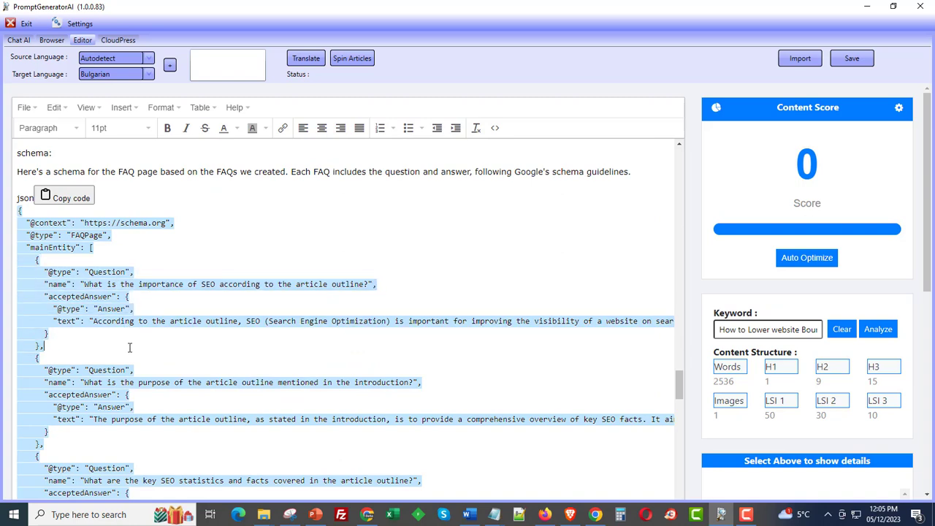
scroll(136, 348, down, 11)
scroll(146, 347, down, 8)
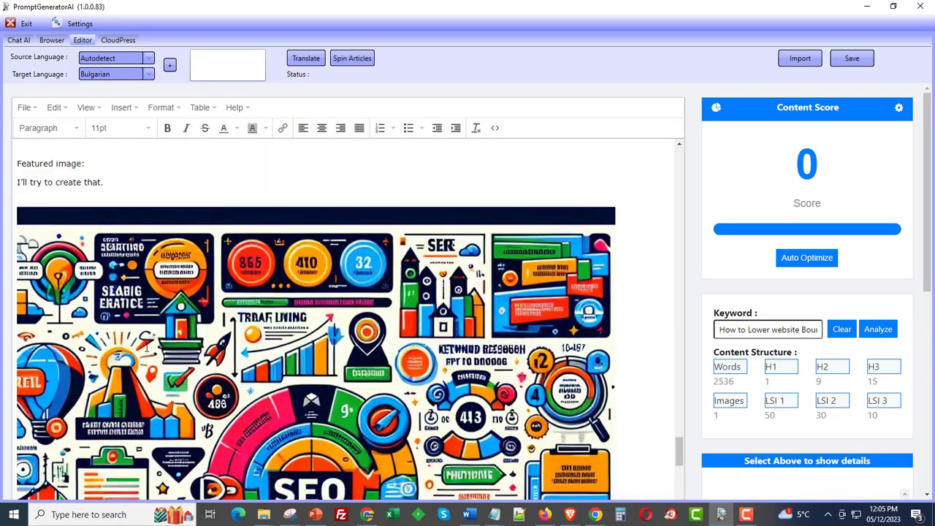
click(270, 358)
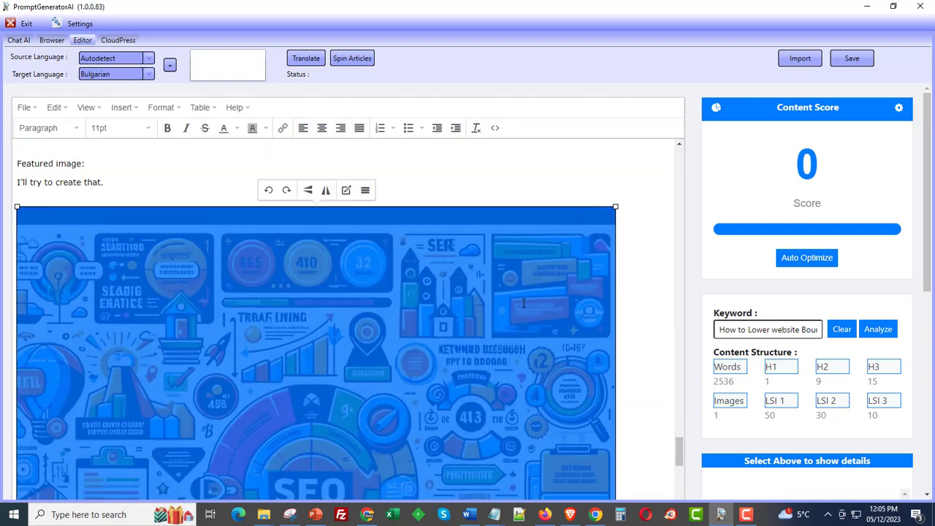
click(669, 254)
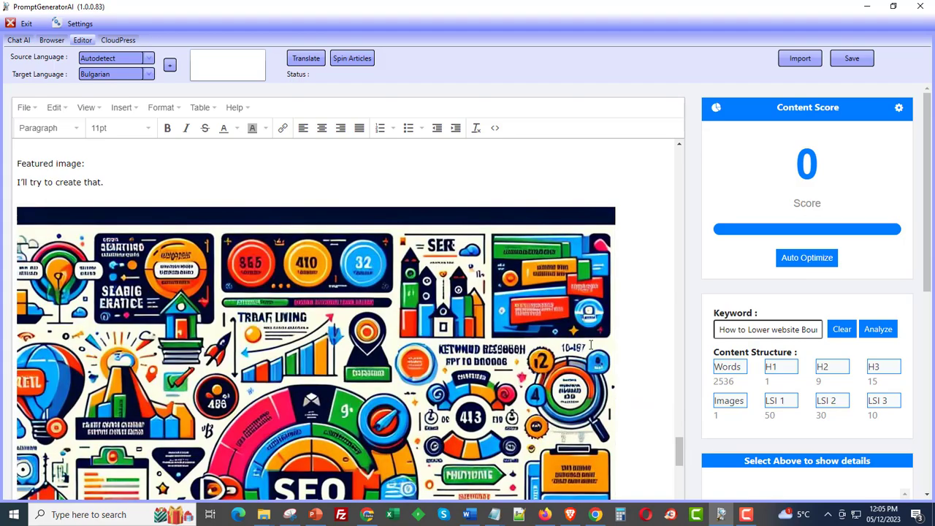
scroll(590, 343, down, 3)
scroll(590, 345, down, 15)
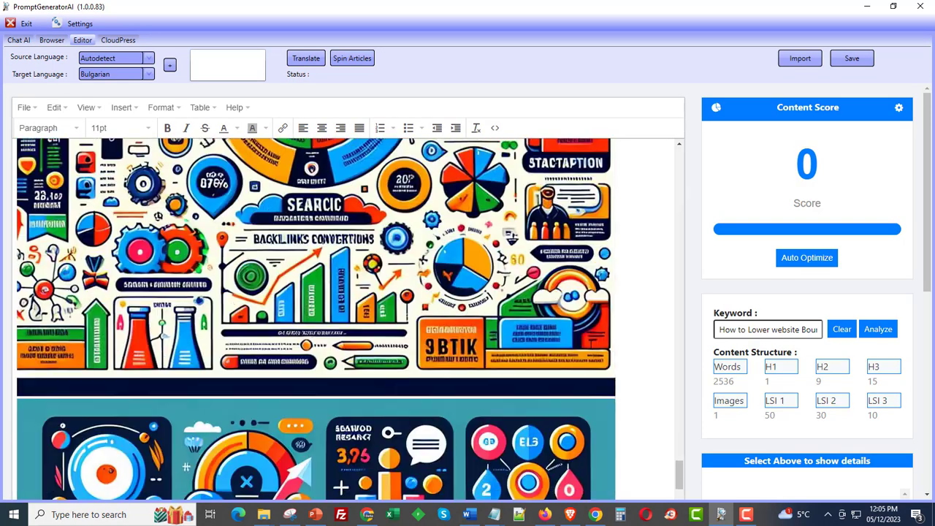
scroll(590, 345, down, 15)
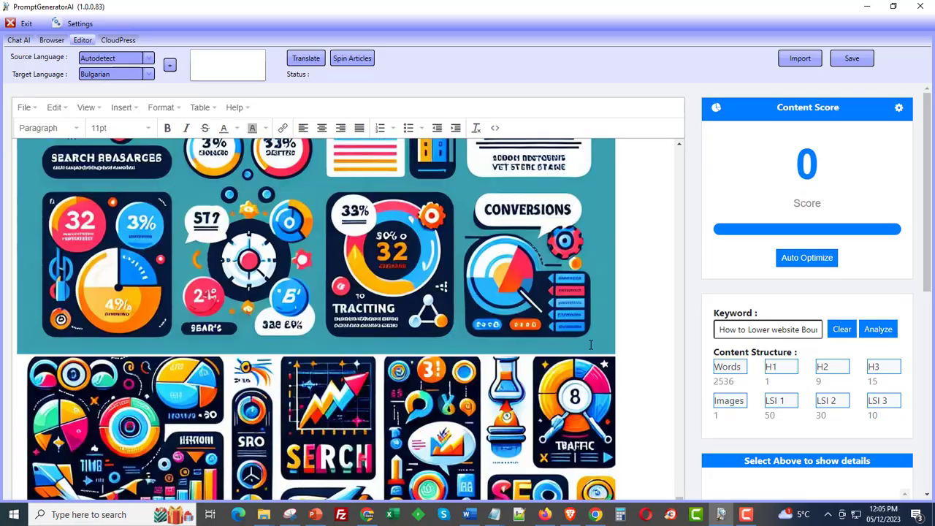
scroll(590, 345, down, 15)
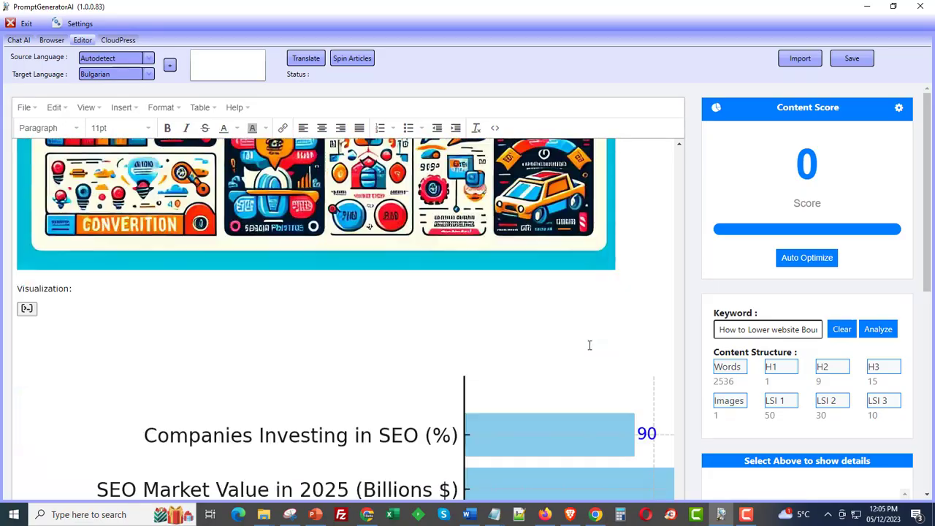
scroll(590, 345, down, 3)
Step: Shrink the 'Key Statistics on Digital Marketing and SEO' bar chart by dragging its corner
click(322, 389)
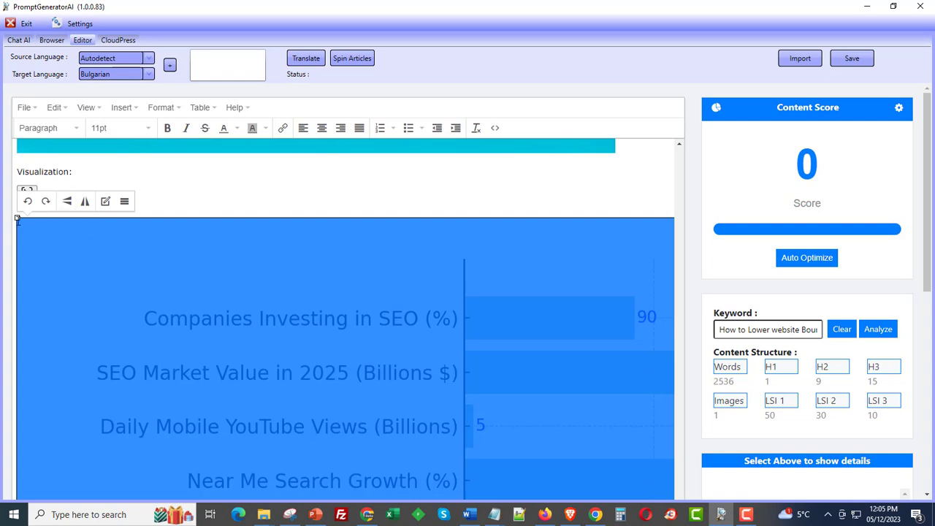
drag(16, 219, 606, 465)
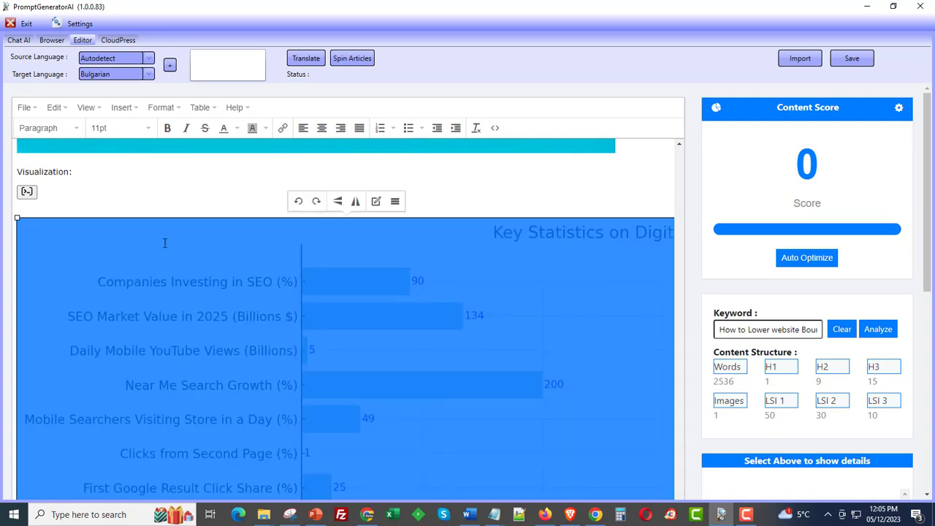
drag(16, 217, 180, 299)
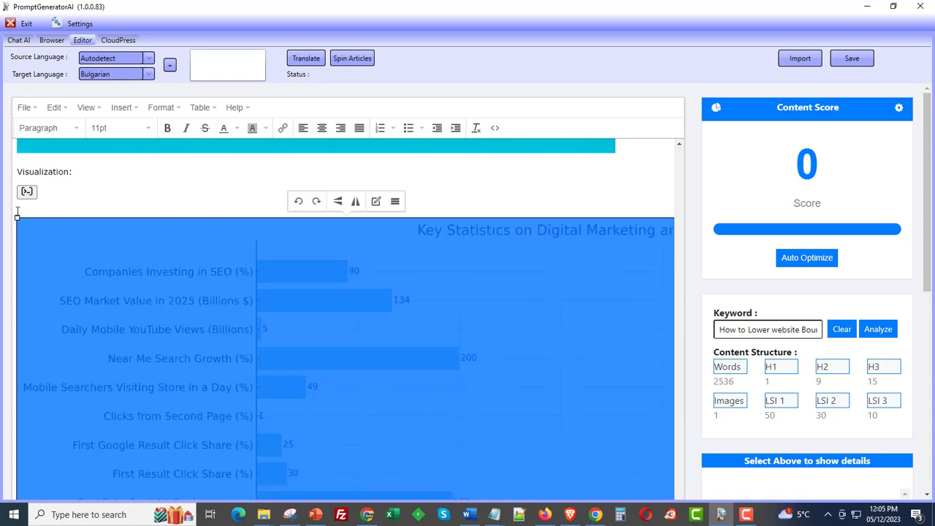
drag(17, 212, 284, 357)
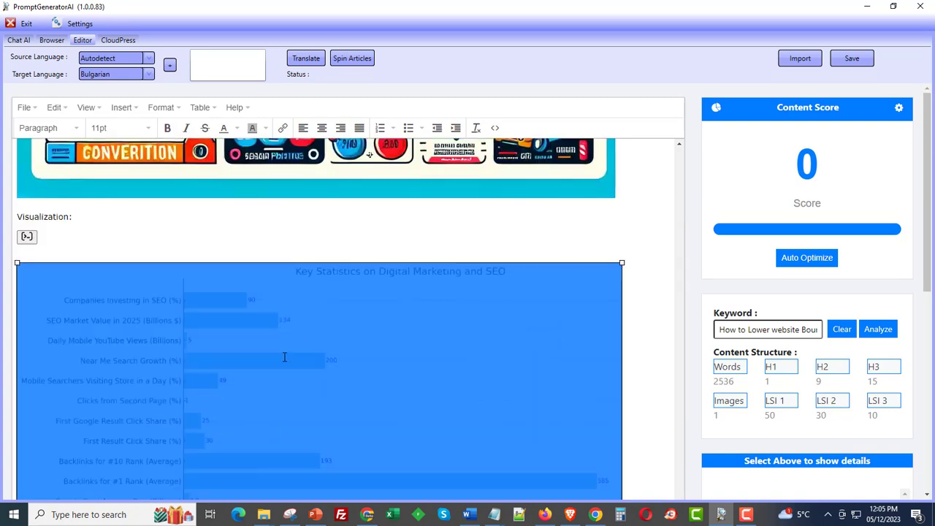
click(370, 232)
Step: Move the chart from Visualization to a new line below the 'priorities' paragraph in SEO trends
scroll(446, 309, down, 2)
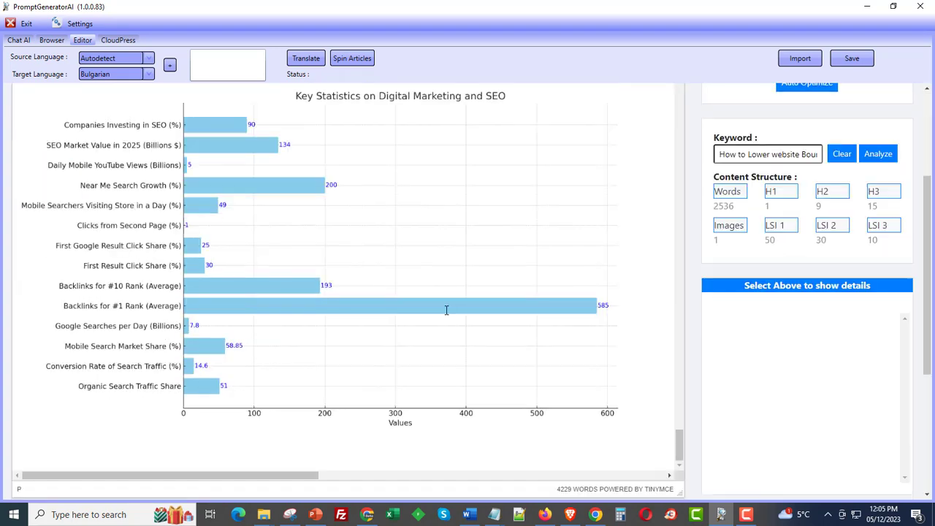
click(397, 316)
key(Delete)
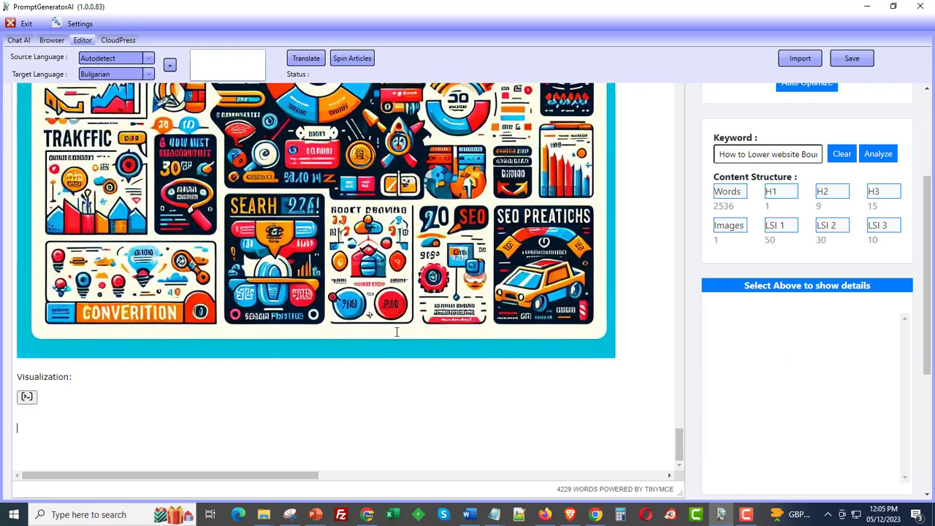
scroll(396, 332, up, 10)
scroll(396, 333, up, 10)
scroll(396, 332, up, 12)
scroll(397, 332, up, 6)
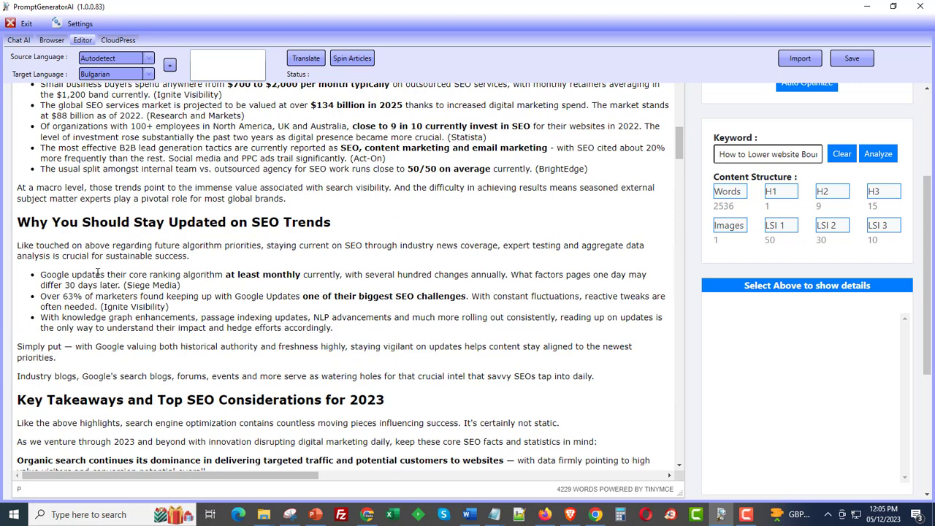
key(Return)
key(ctrl+v)
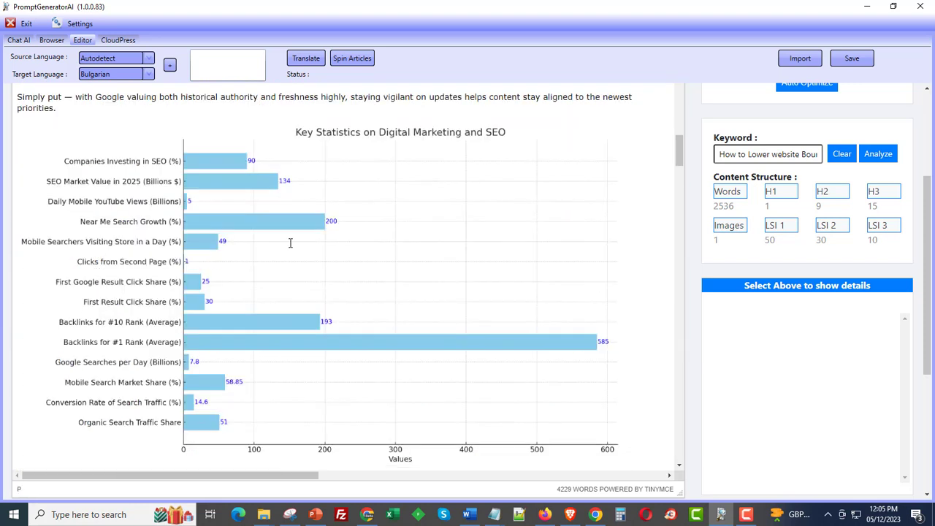
click(529, 359)
scroll(595, 351, up, 1)
scroll(596, 351, up, 3)
click(640, 271)
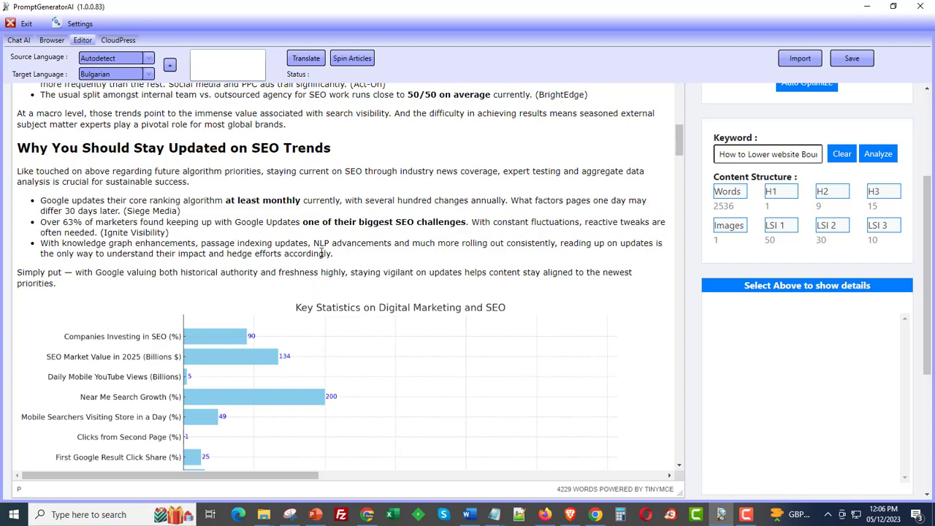
scroll(263, 291, down, 1)
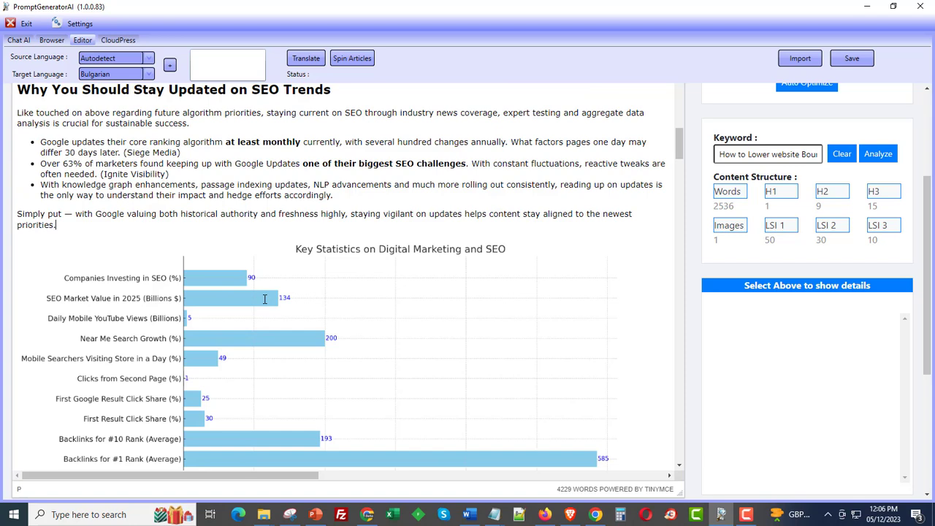
scroll(266, 303, down, 1)
click(129, 233)
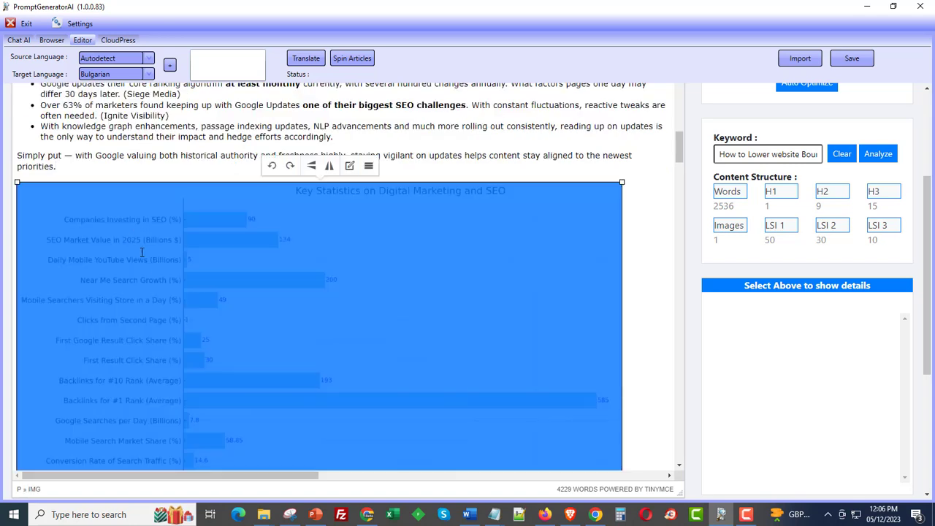
click(654, 227)
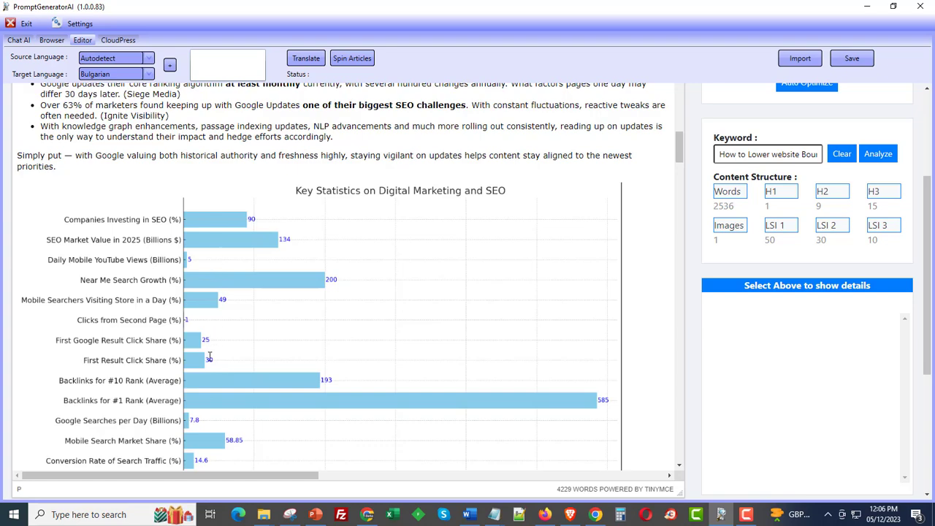
scroll(210, 357, down, 2)
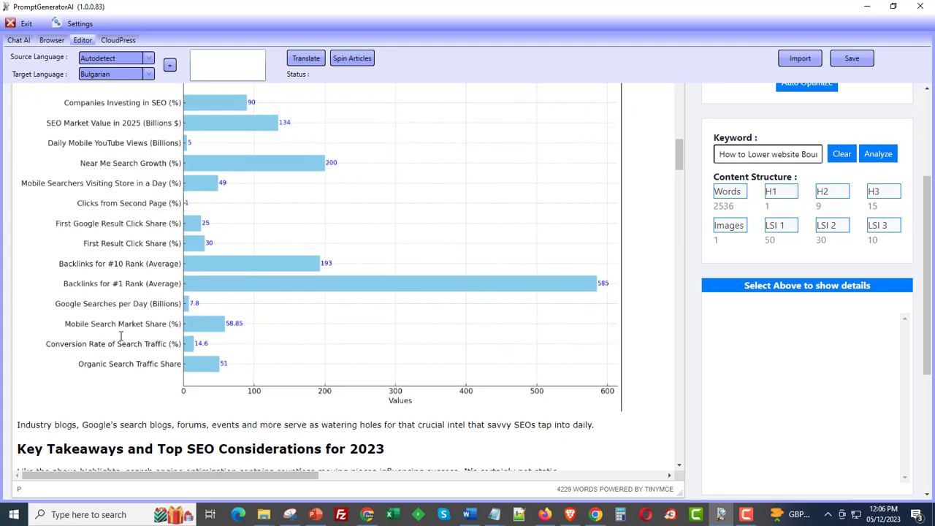
scroll(121, 335, down, 6)
scroll(122, 339, down, 20)
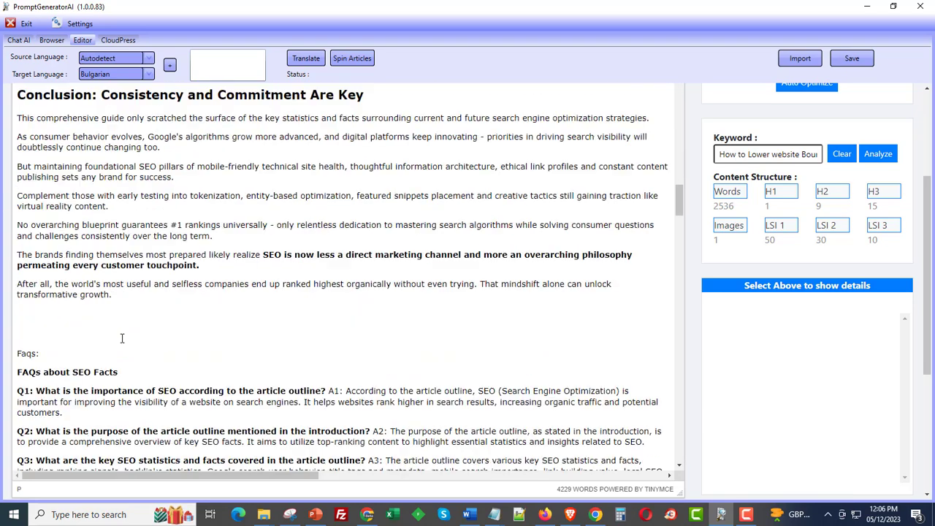
scroll(130, 356, down, 10)
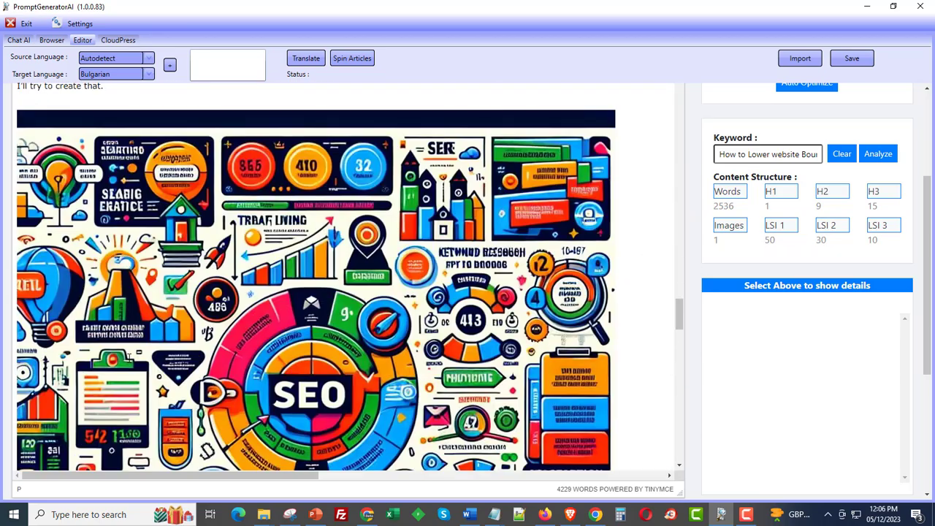
scroll(138, 363, up, 12)
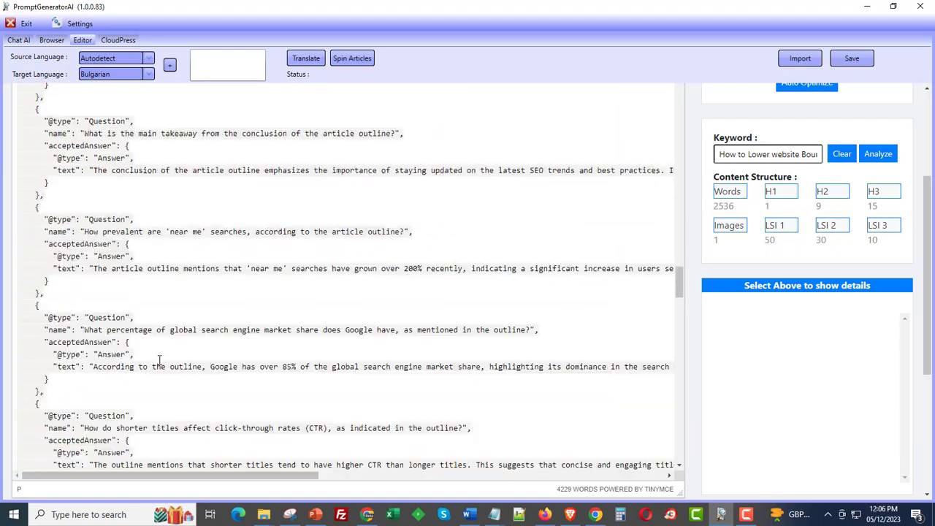
drag(679, 278, 681, 109)
click(430, 242)
scroll(478, 341, up, 15)
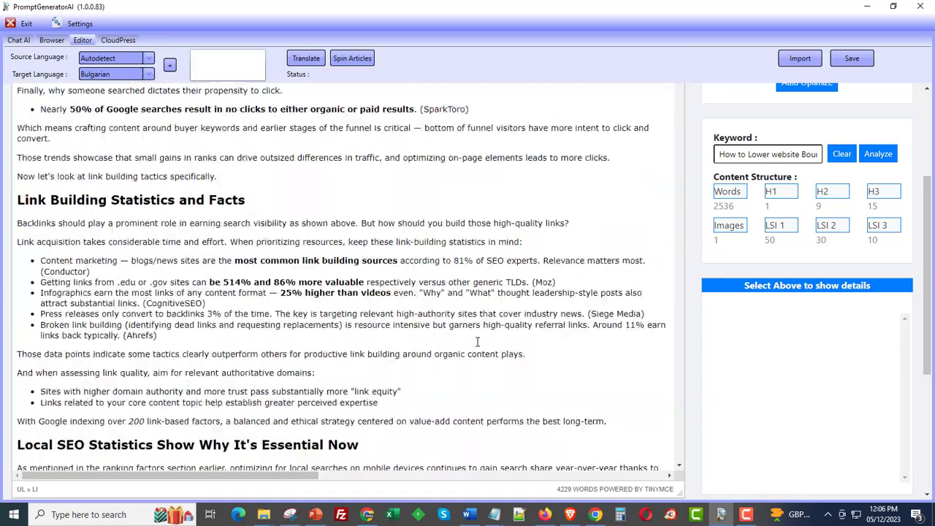
scroll(602, 409, up, 15)
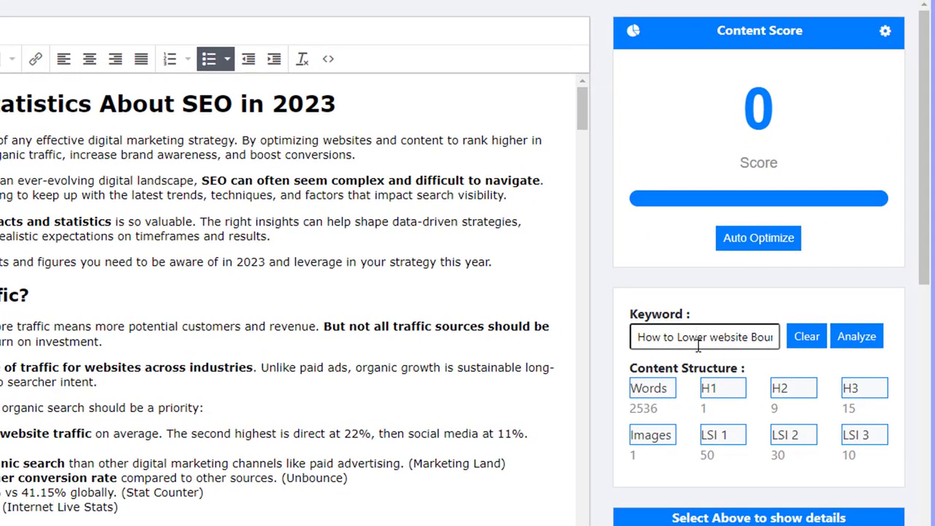
Step: Analyze the article for keyword 'seo facts' and check the resulting 53 out of 60 score
triple_click(697, 342)
text(seo )
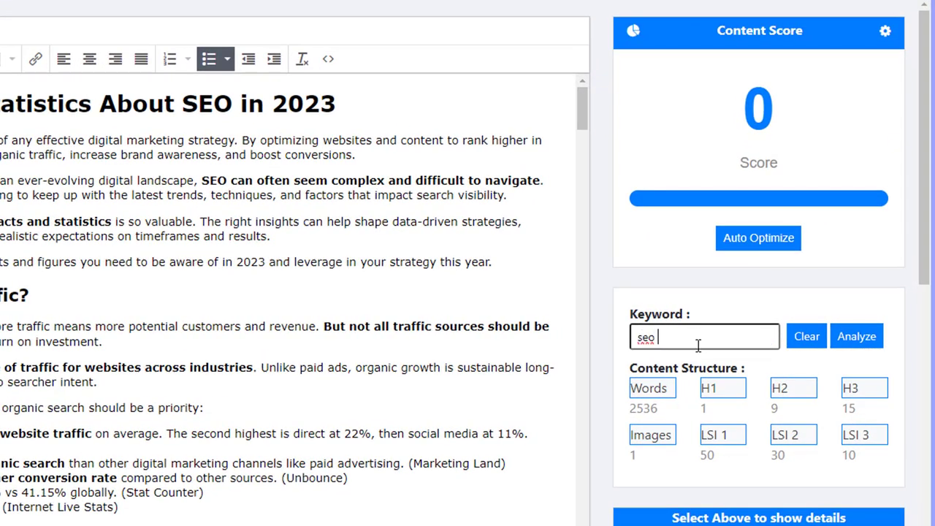
text(facts)
click(865, 350)
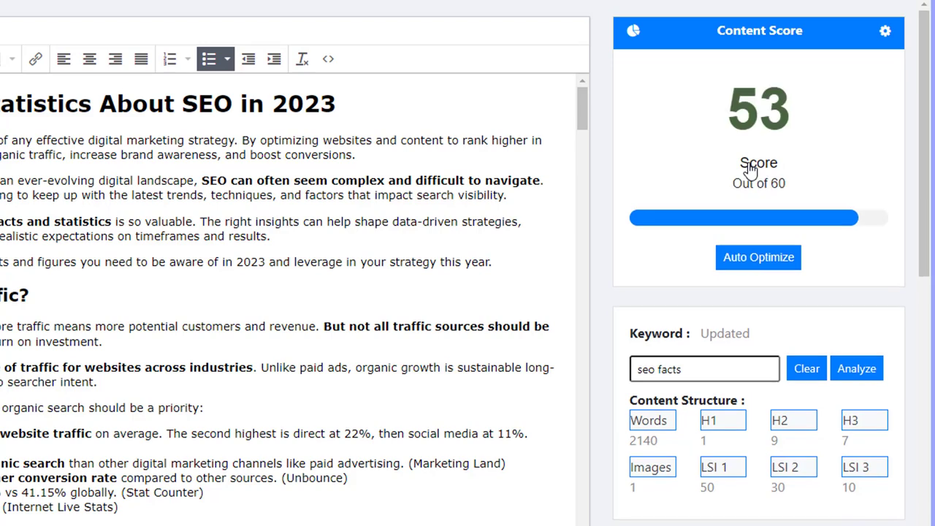
drag(11, 99, 24, 326)
click(46, 372)
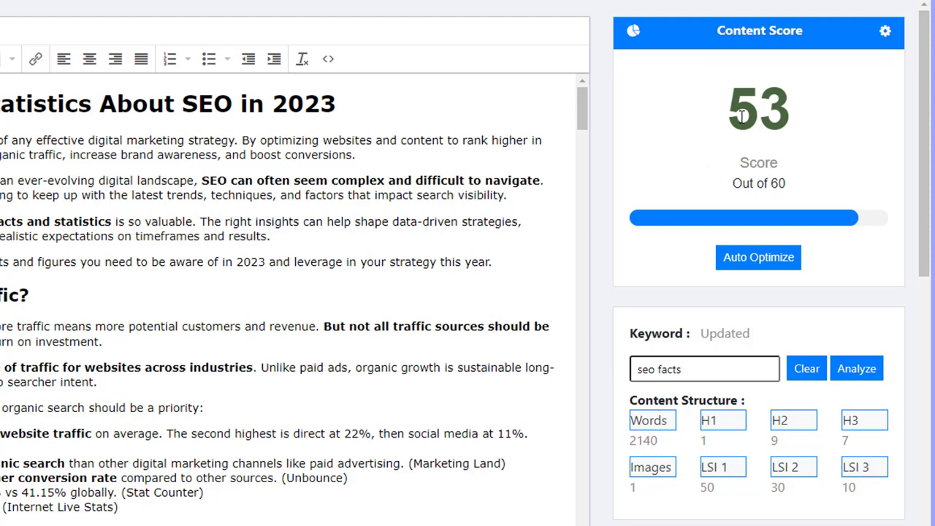
drag(786, 184, 739, 182)
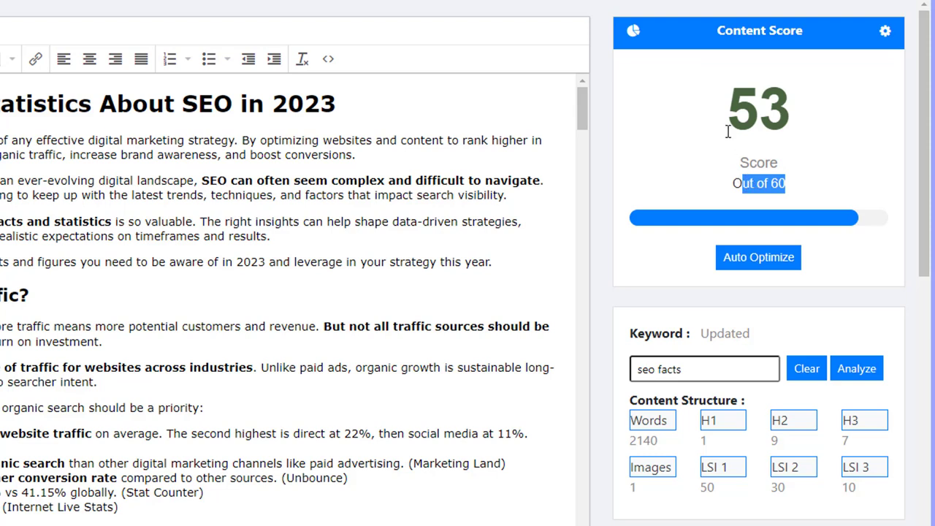
click(760, 130)
double_click(760, 130)
click(776, 184)
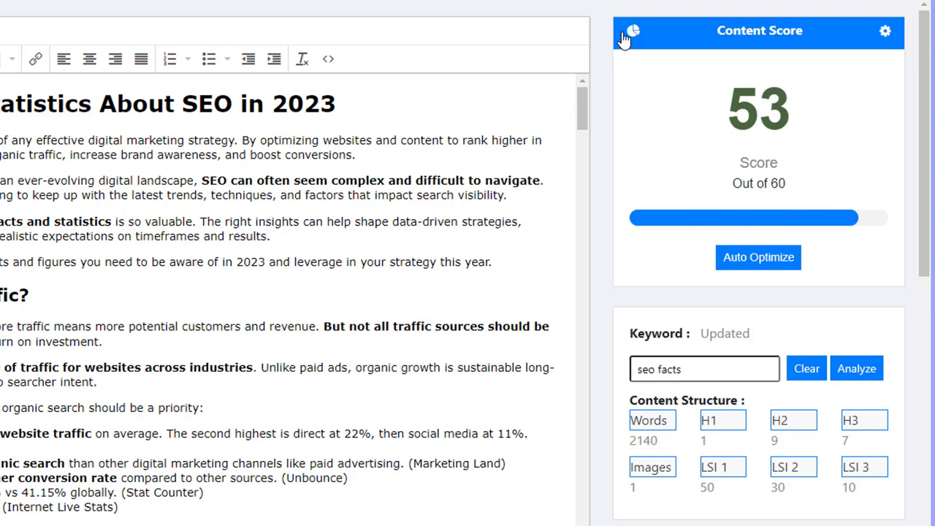
Step: Check the content statistics, noting 12 H2 and 3 H3 headings, then close them
drag(176, 131, 193, 367)
click(193, 367)
click(634, 32)
drag(274, 123, 453, 334)
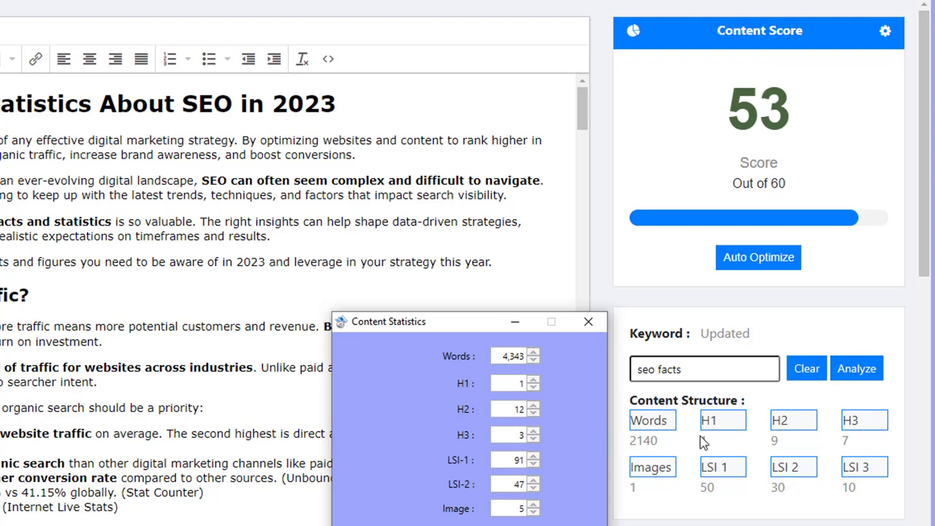
double_click(495, 435)
double_click(516, 410)
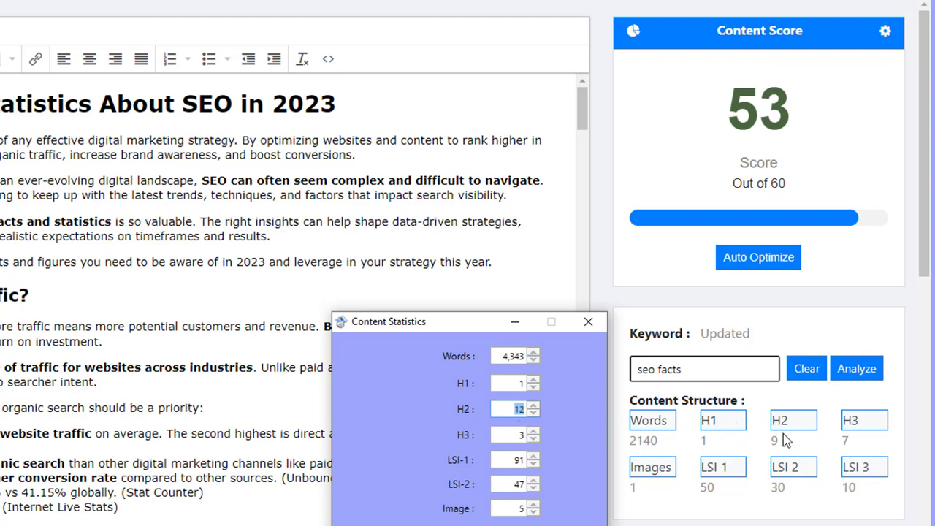
click(589, 323)
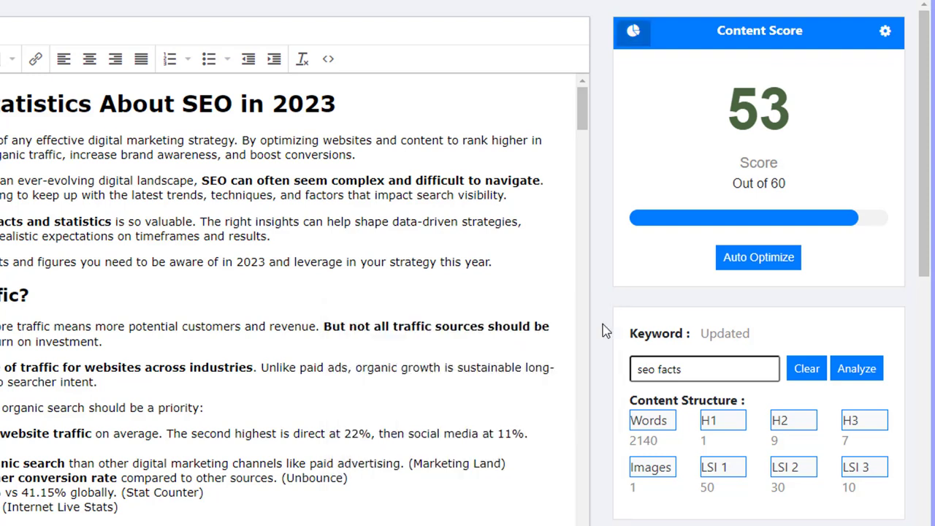
Step: Auto Optimize the article and recheck the statistics showing 8 H2 and 7 H3 headings
click(770, 263)
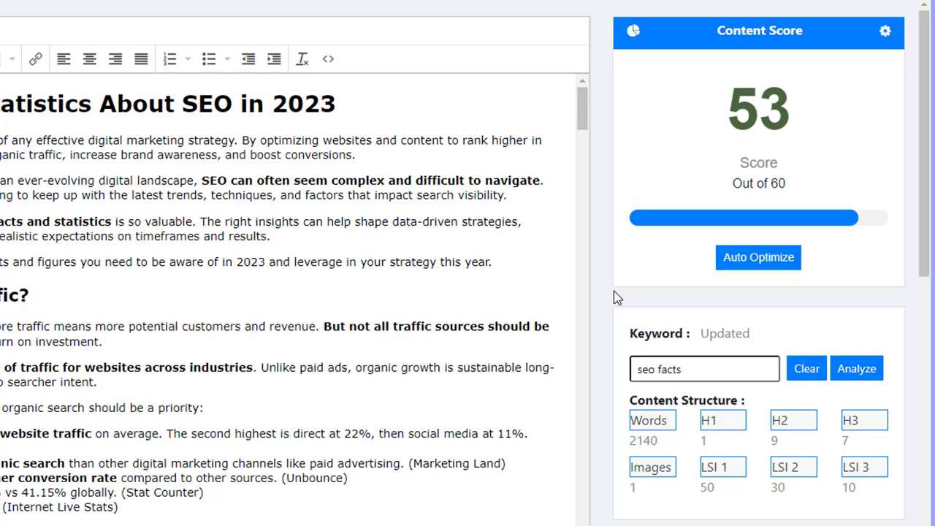
click(633, 32)
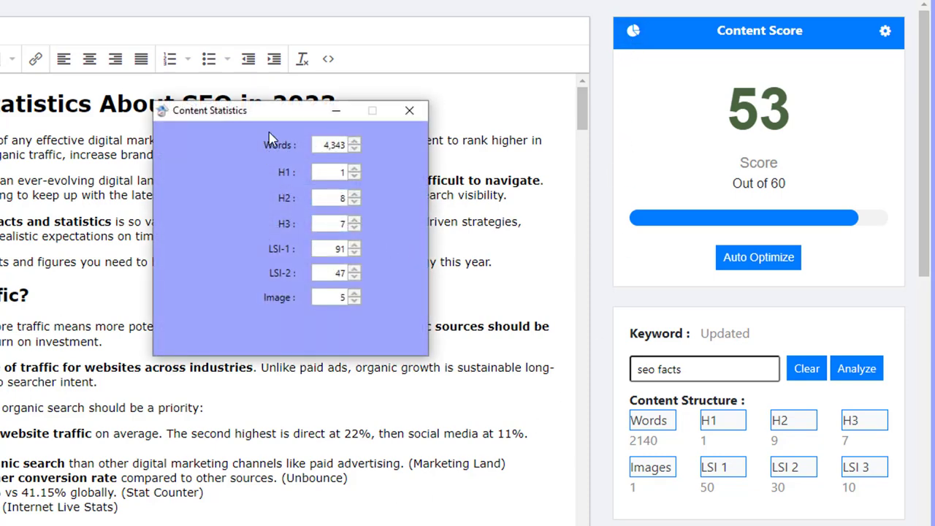
drag(279, 116, 477, 327)
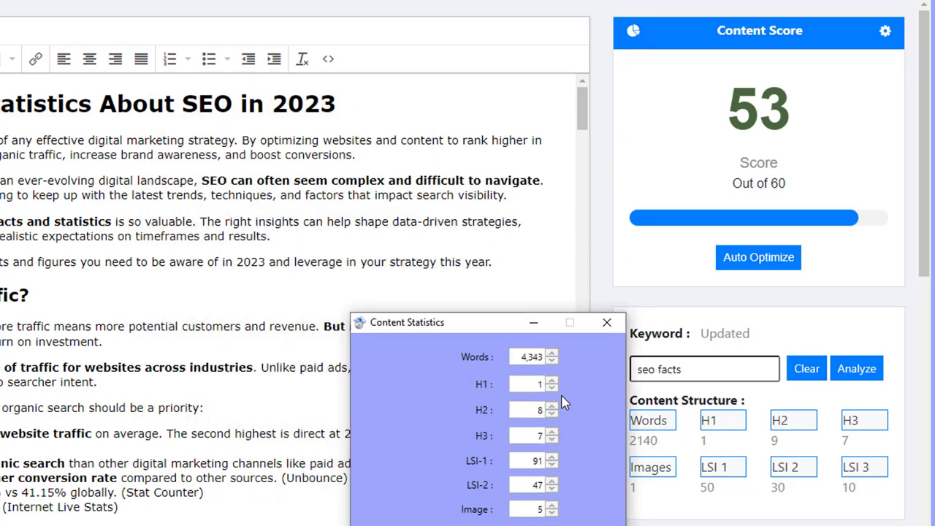
click(617, 326)
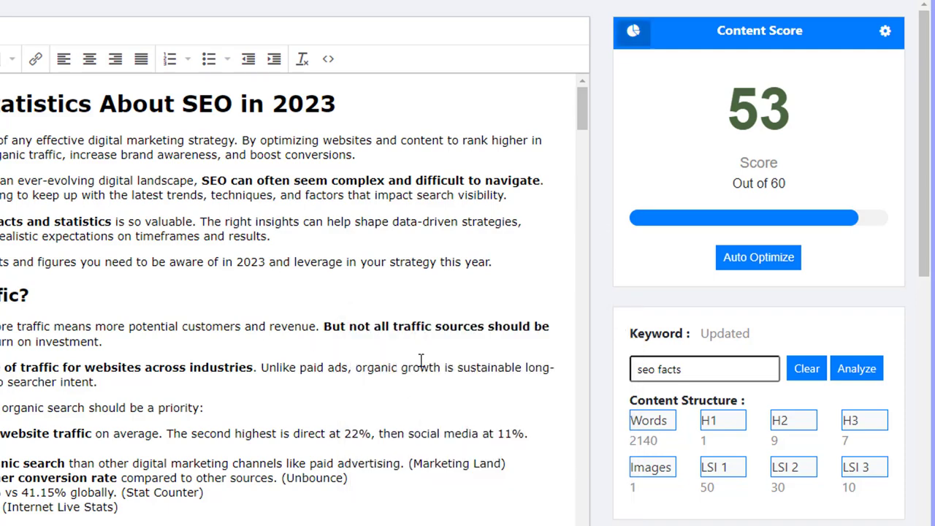
scroll(33, 406, down, 10)
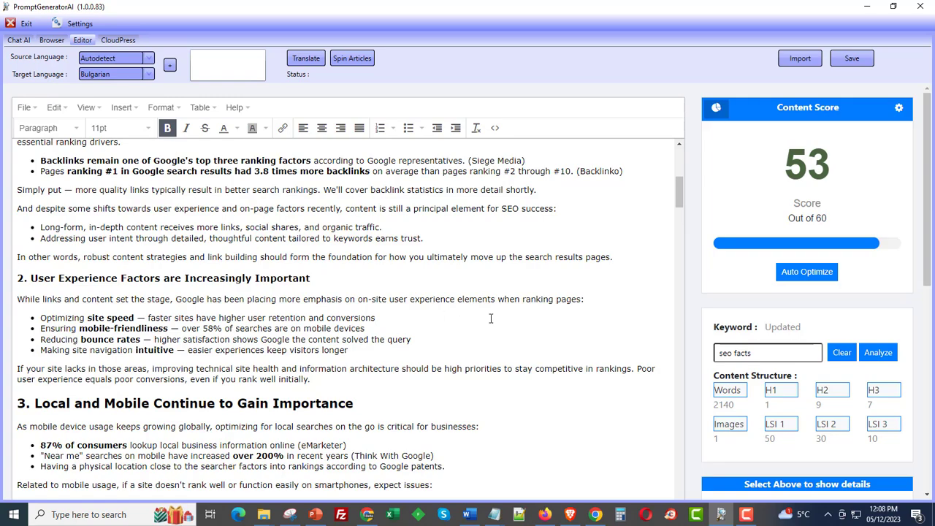
scroll(491, 319, up, 10)
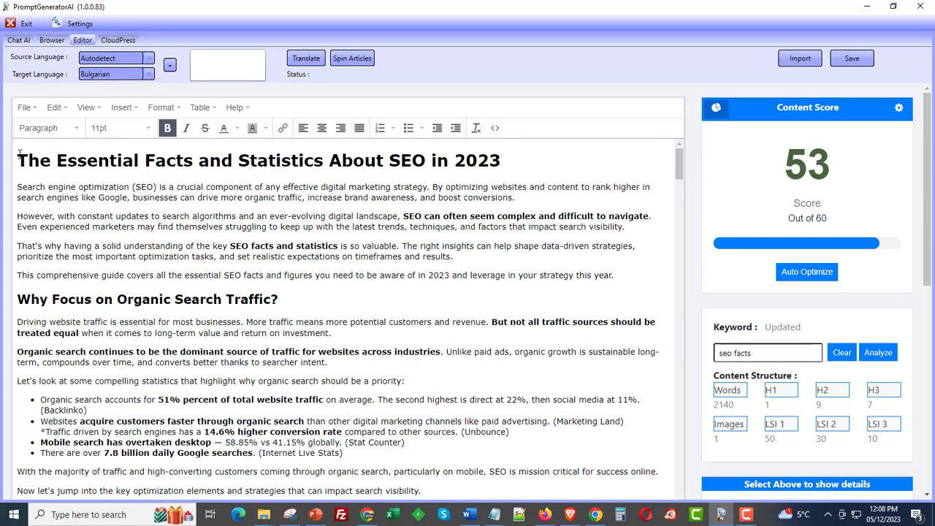
click(19, 153)
scroll(108, 296, down, 15)
scroll(107, 295, down, 20)
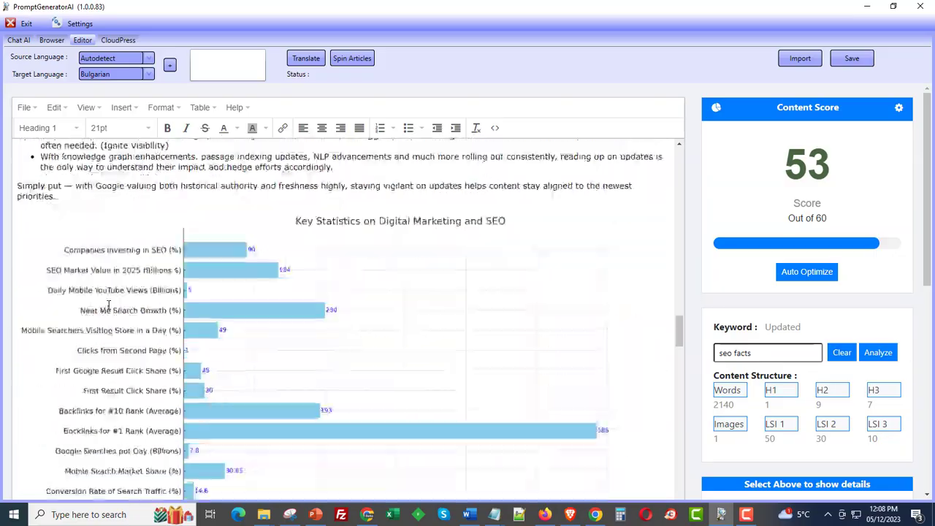
click(161, 319)
key(Delete)
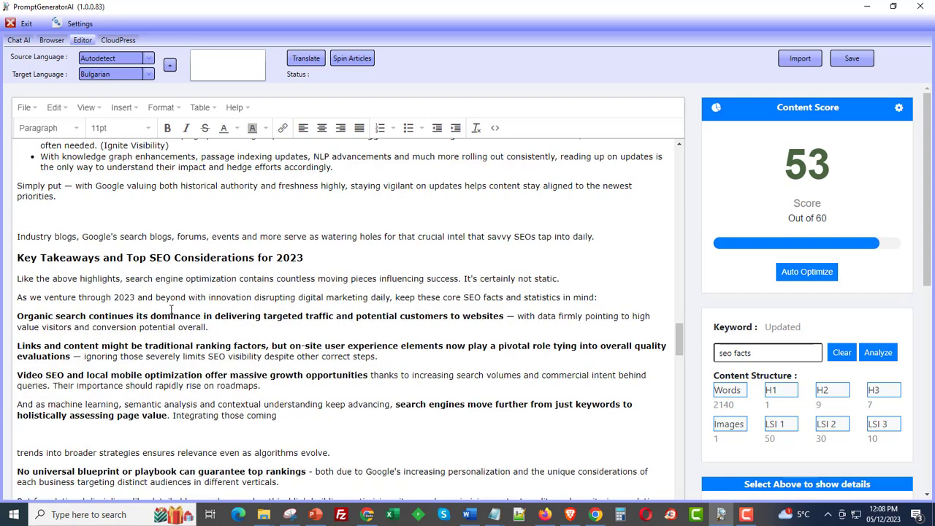
key(Delete)
key(BackSpace)
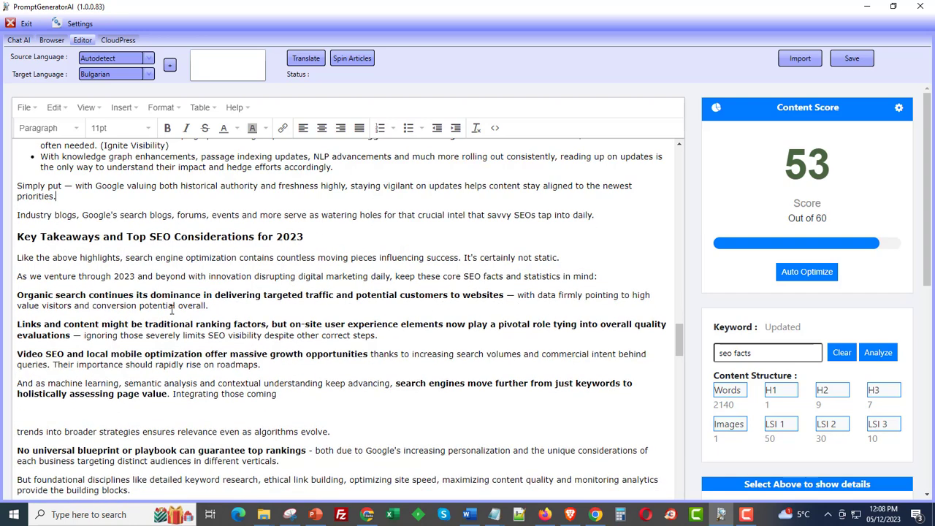
scroll(230, 330, down, 10)
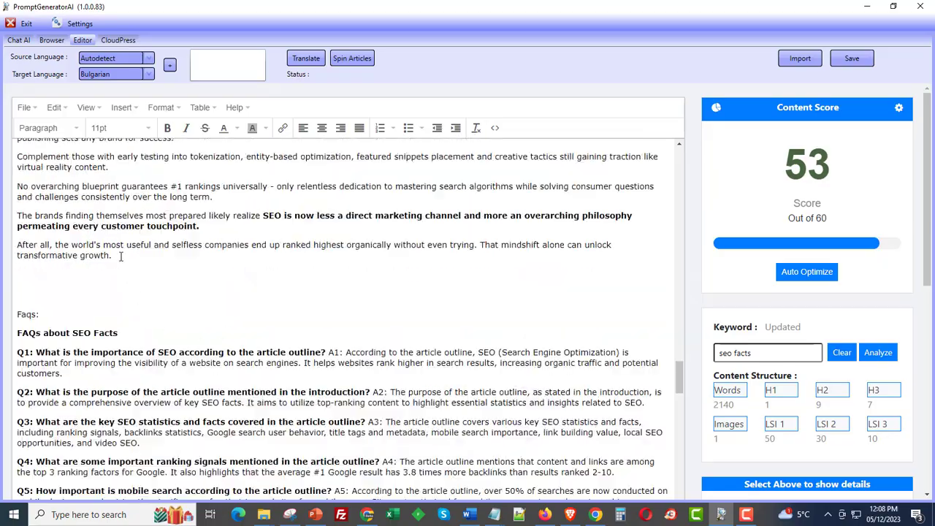
scroll(174, 287, up, 20)
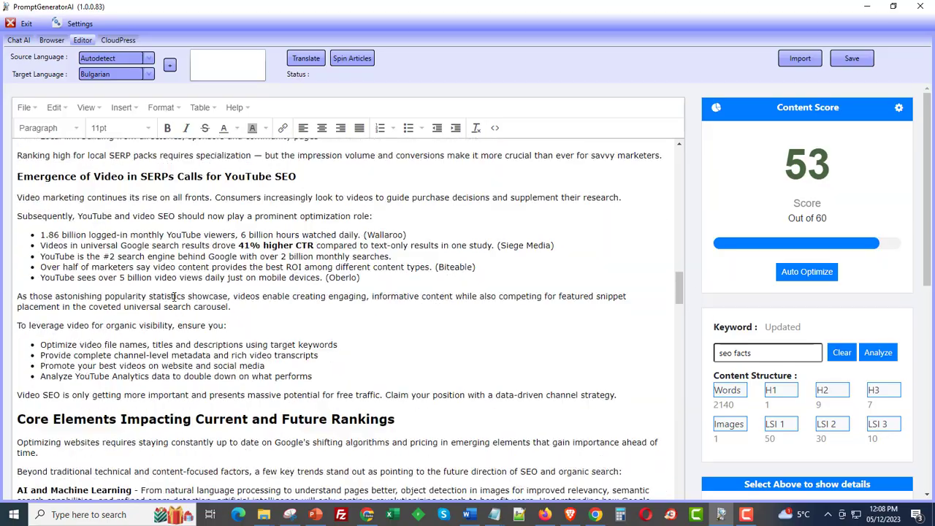
scroll(174, 295, up, 20)
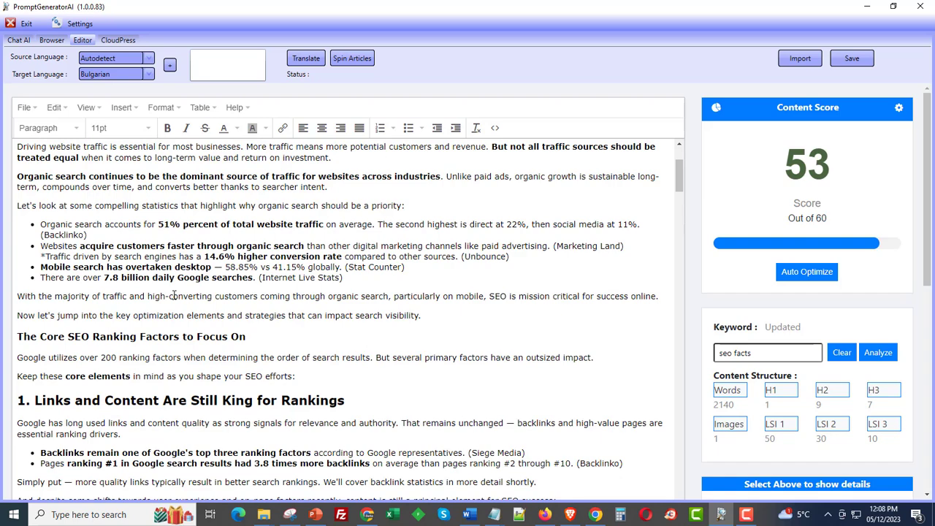
key(ctrl+a)
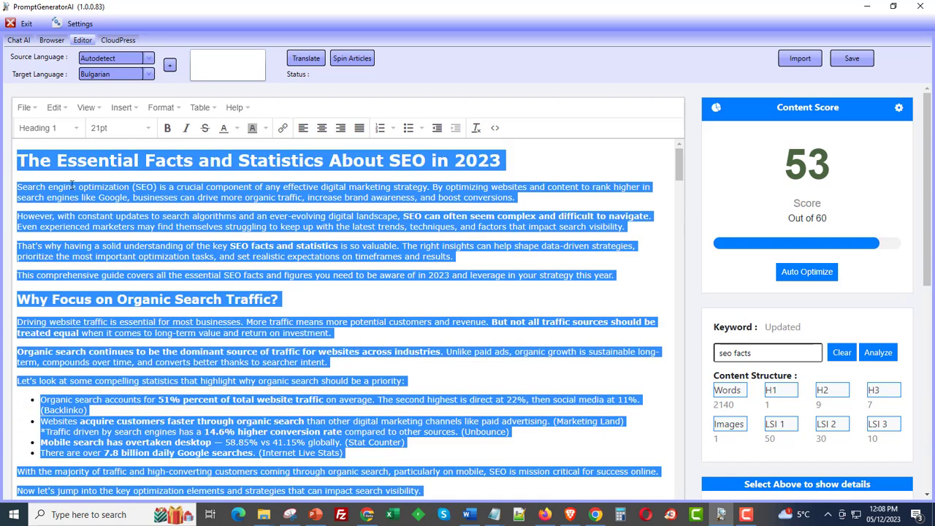
click(146, 216)
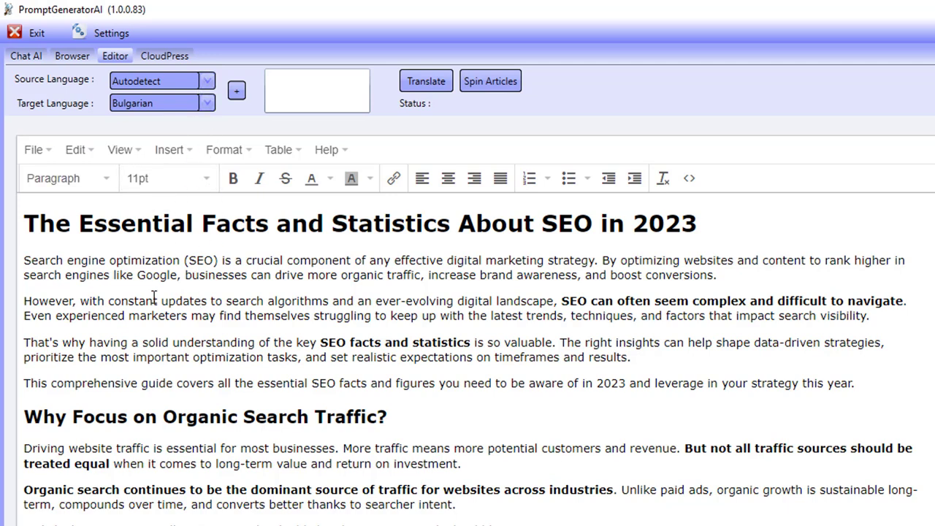
drag(23, 224, 347, 415)
click(463, 418)
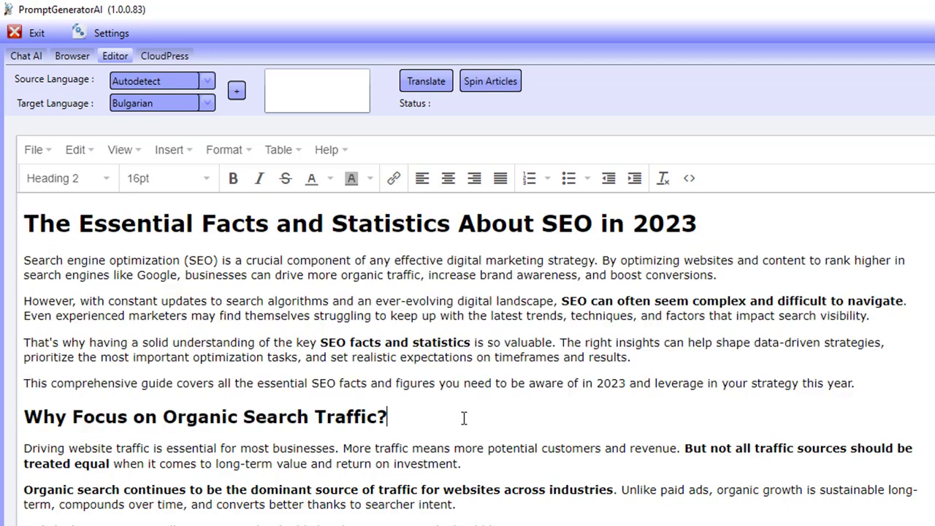
click(670, 346)
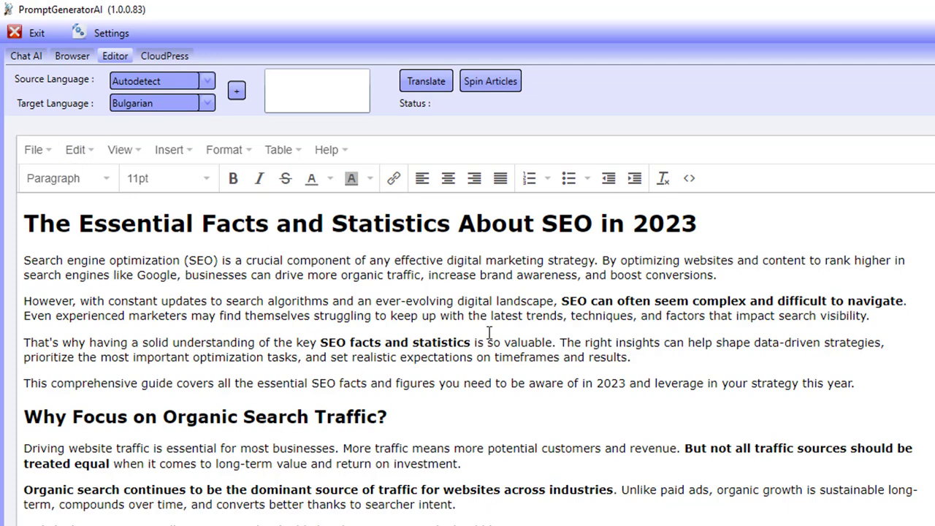
Step: Open the Spin Articles options and close them without changes
click(520, 86)
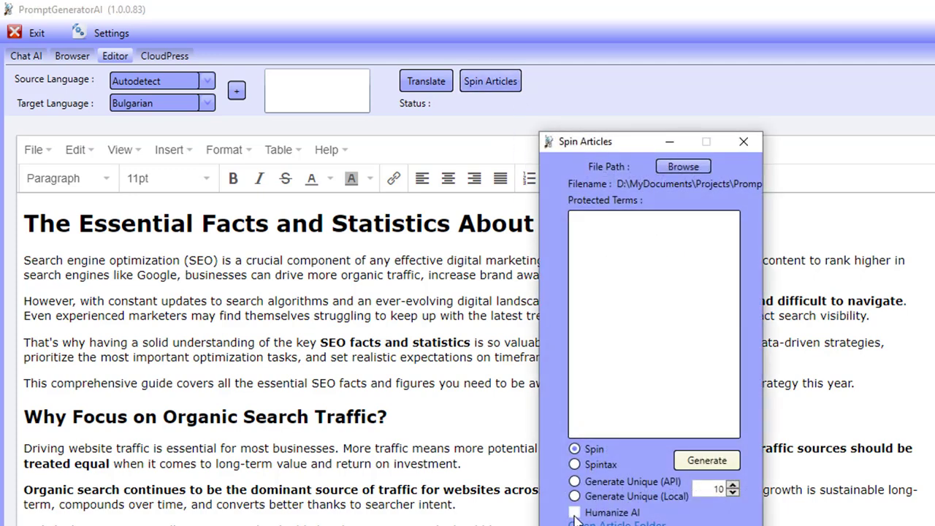
click(630, 277)
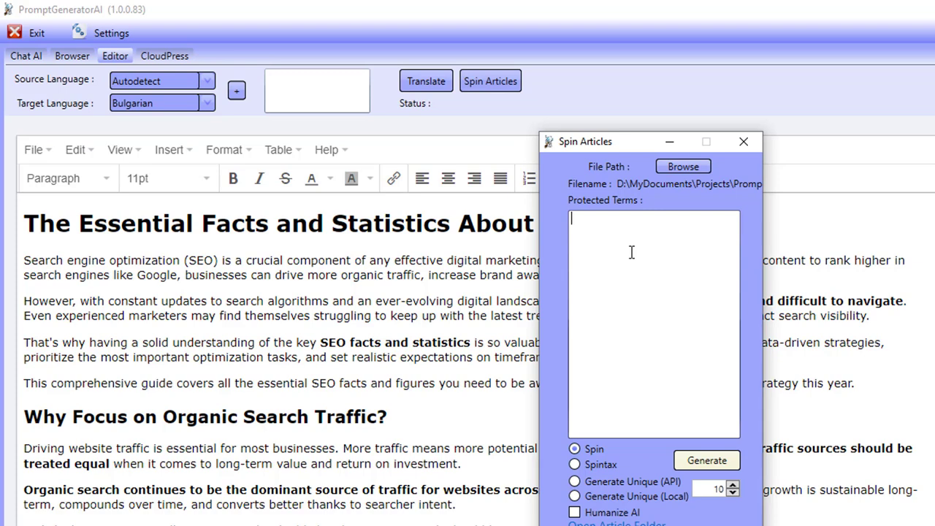
click(744, 141)
Step: Search Google for 'originality' in the built-in browser and scroll the results
click(72, 56)
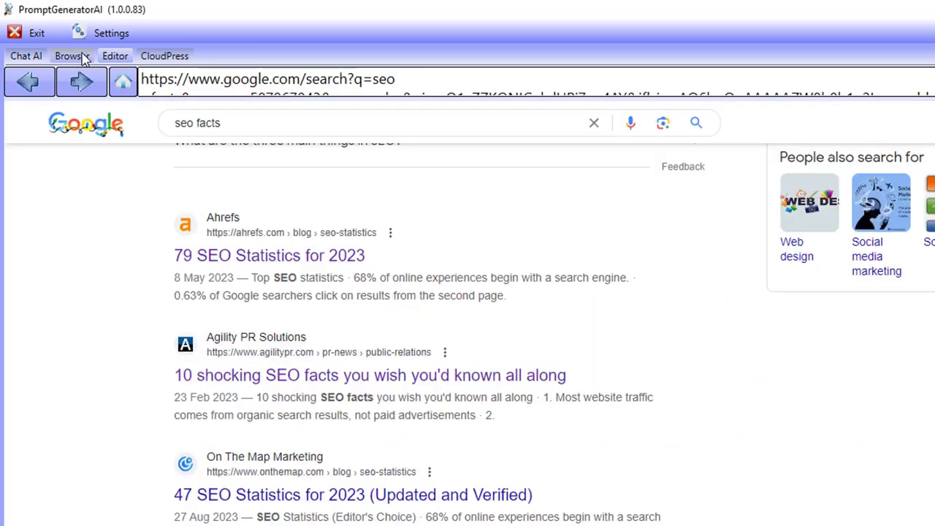
click(584, 126)
click(594, 123)
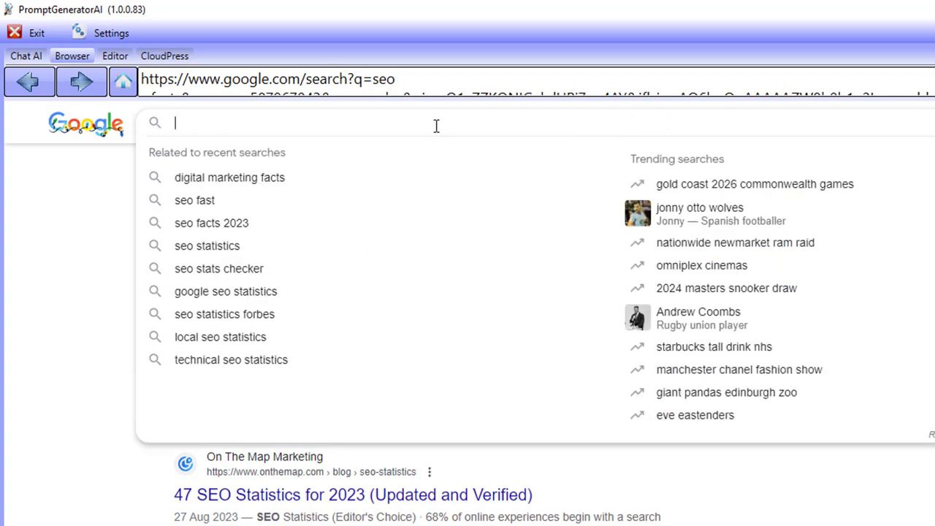
text(originality)
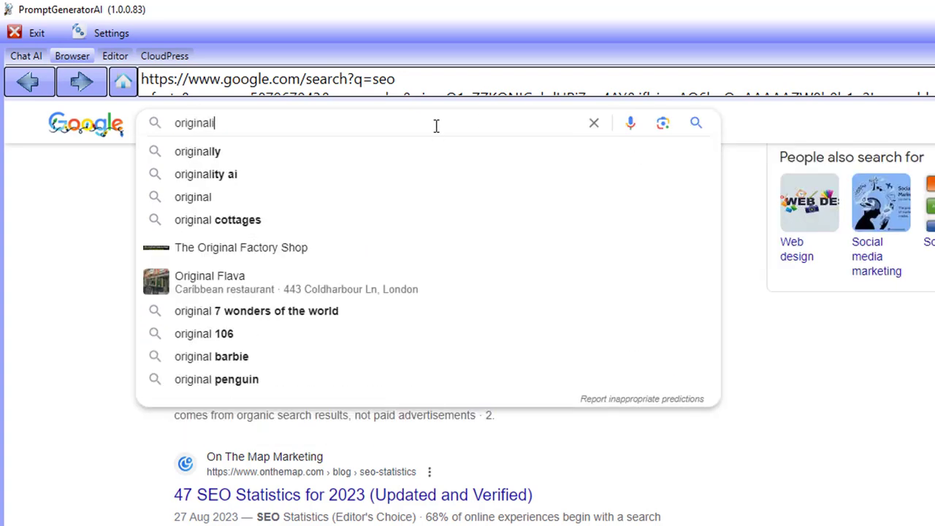
key(Return)
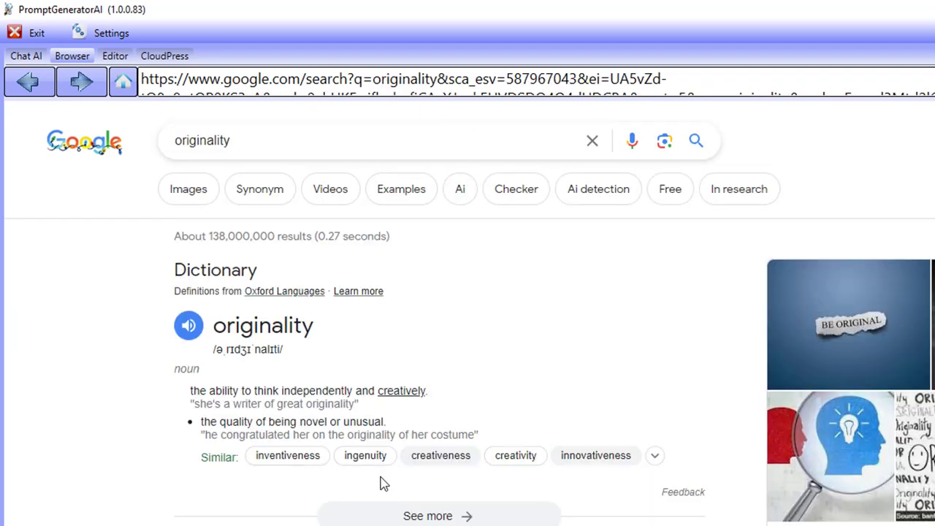
scroll(379, 482, down, 3)
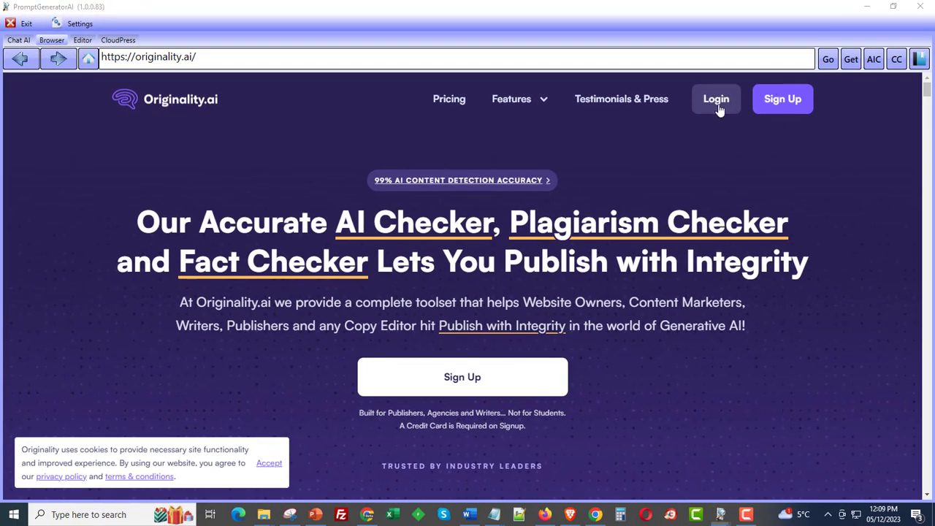
Step: Log in to Originality.ai with the account email and password, then return to the main browser
click(716, 102)
click(342, 243)
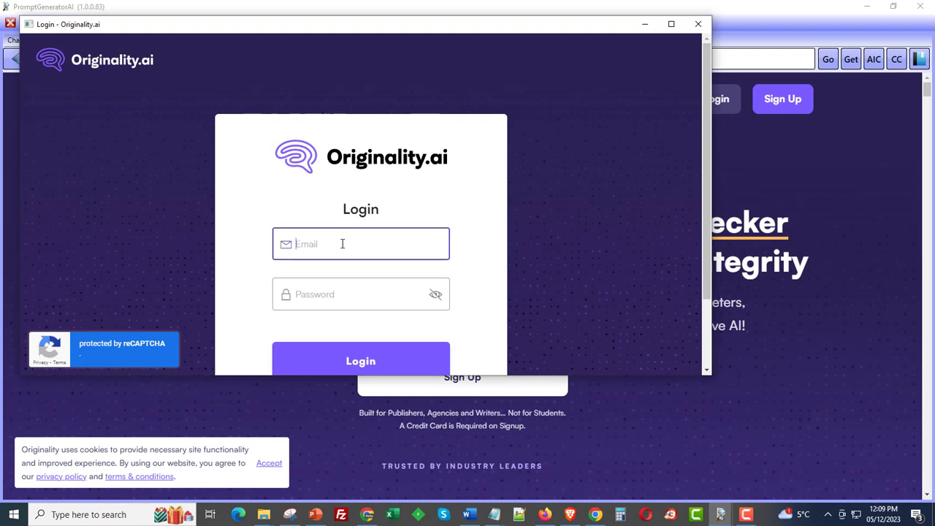
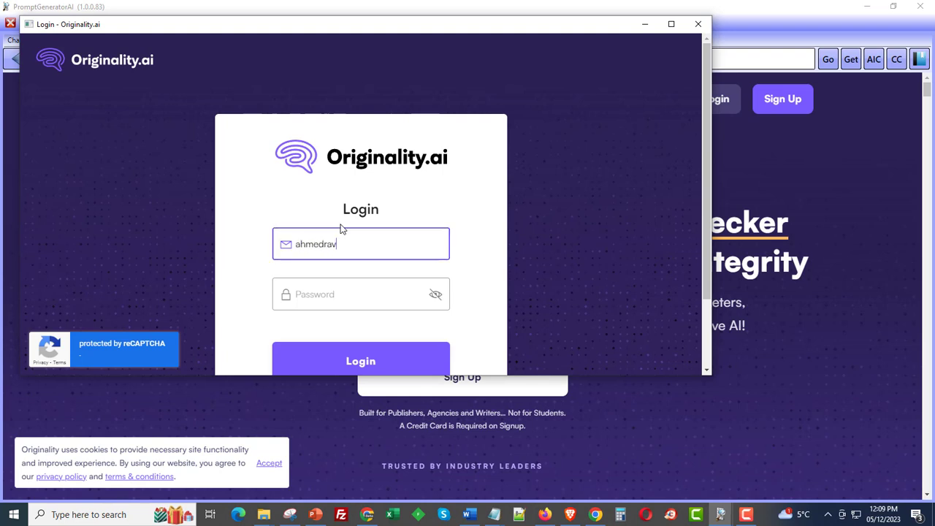
key(Tab)
text(•)
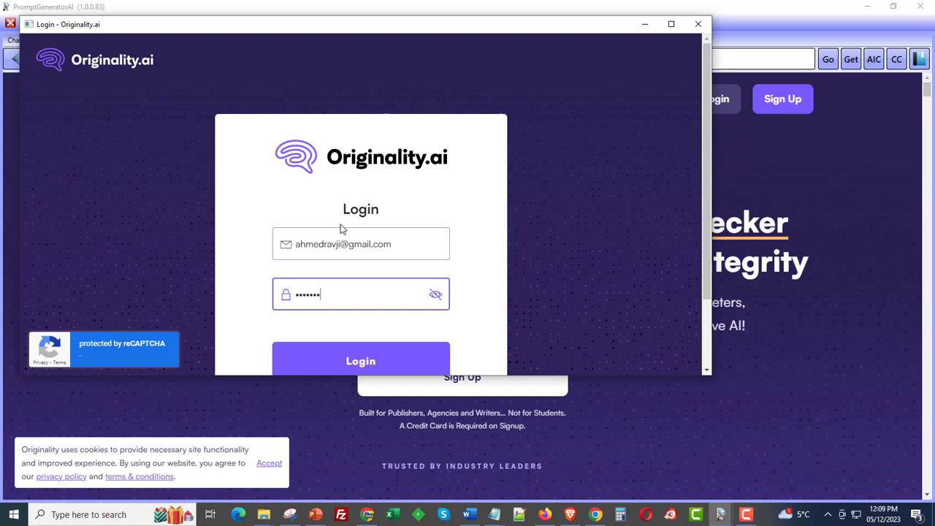
text(••••••••••)
key(Return)
double_click(372, 294)
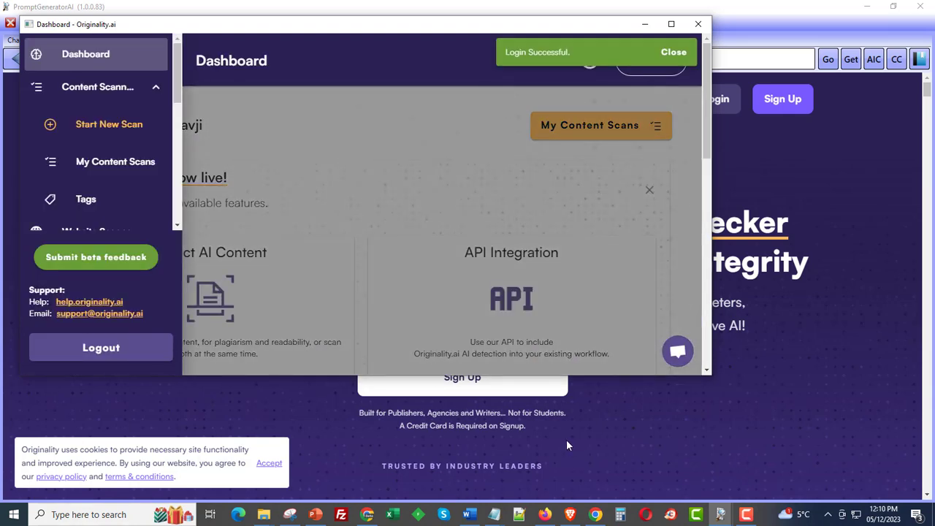
click(605, 438)
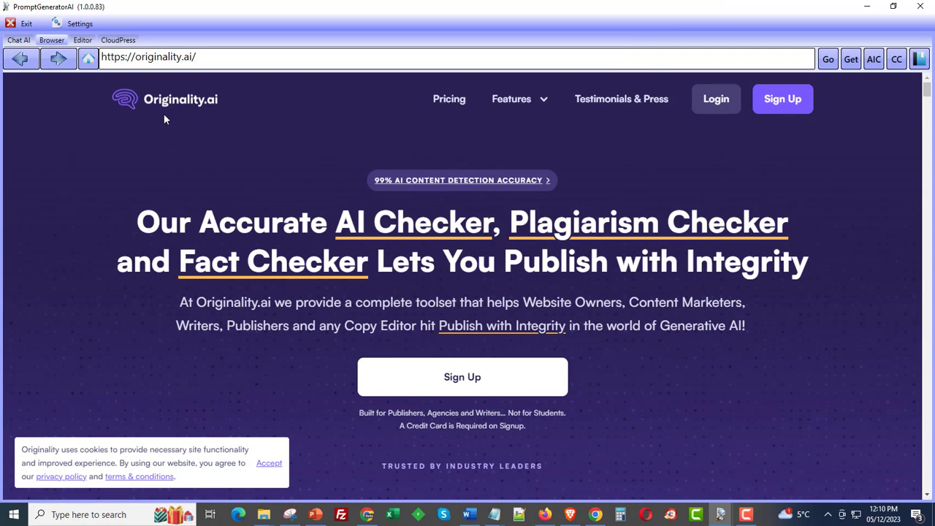
Step: In the Editor, select the article from its title to the end of the conclusion, then bring Originality.ai back
click(92, 43)
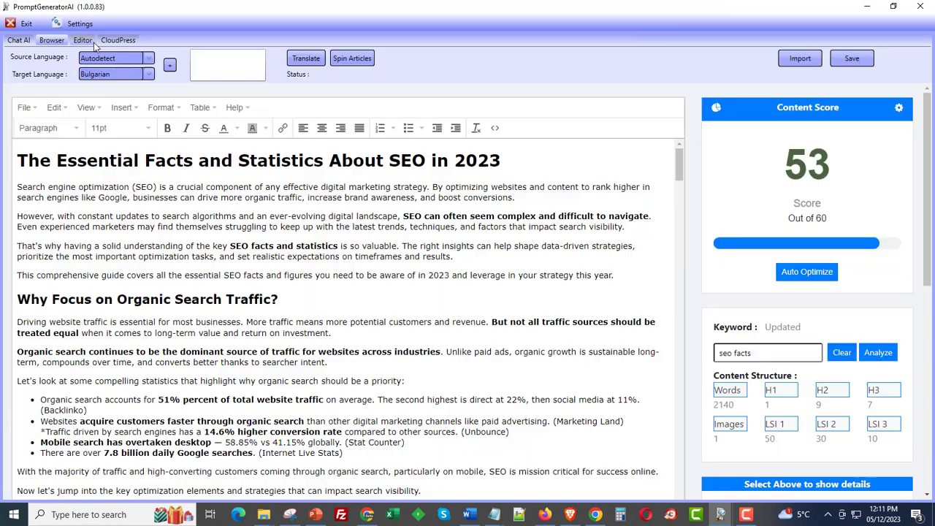
click(35, 170)
scroll(124, 407, down, 10)
scroll(124, 407, down, 20)
scroll(130, 409, down, 20)
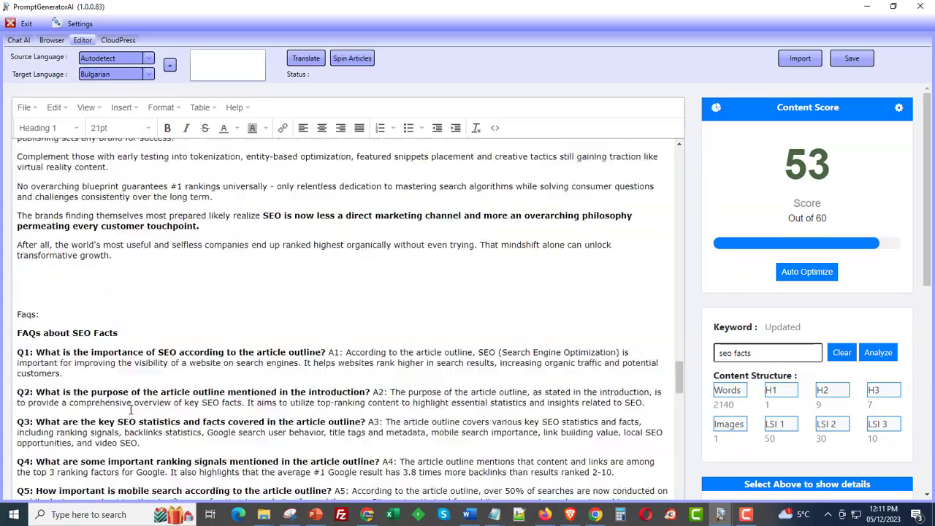
shift+click(146, 253)
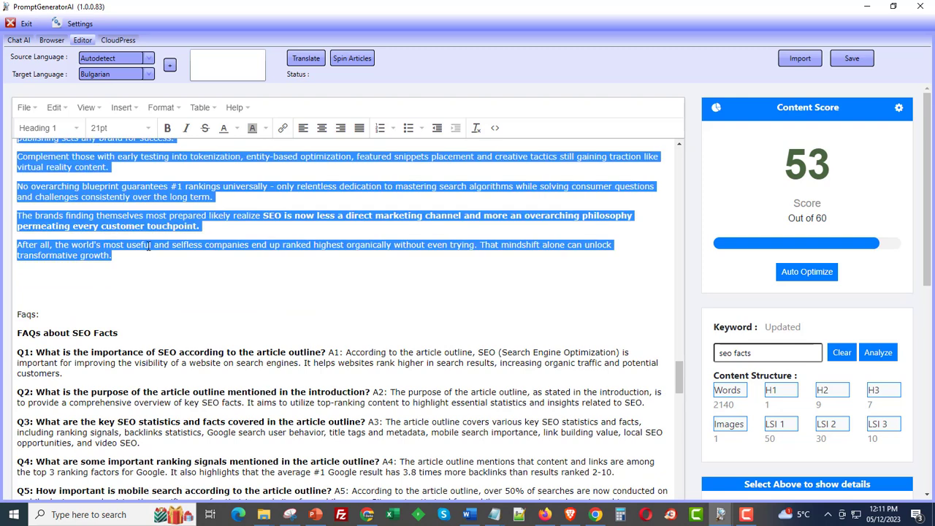
click(720, 514)
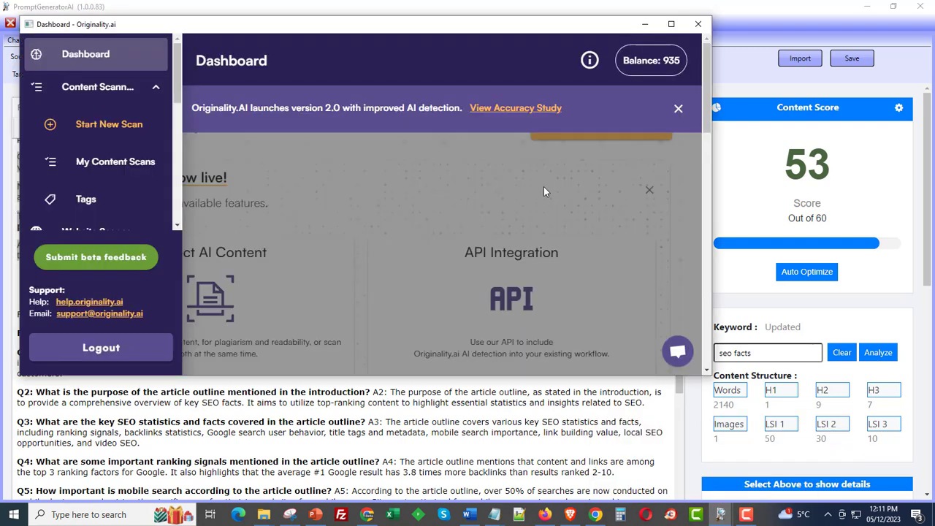
Step: Start a new Originality.ai scan with Plagiarism & Readability unchecked and paste in the article
click(672, 24)
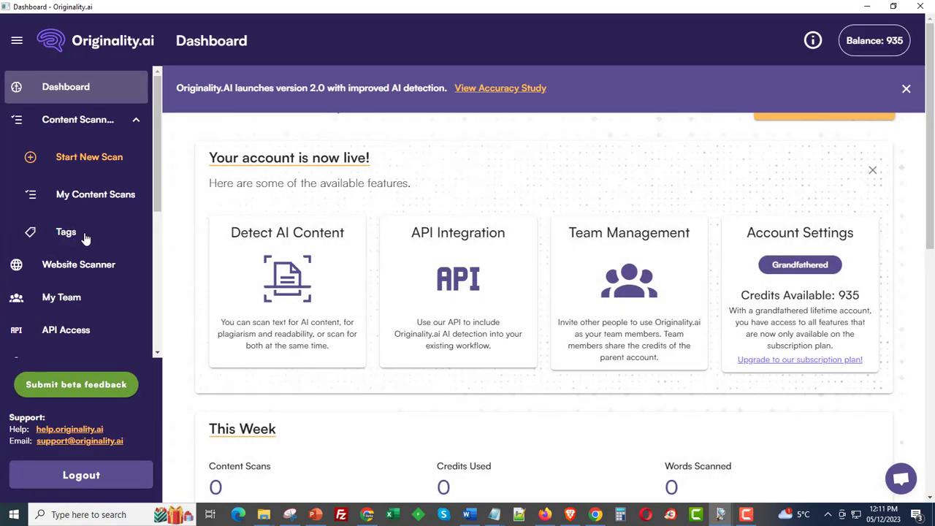
click(73, 164)
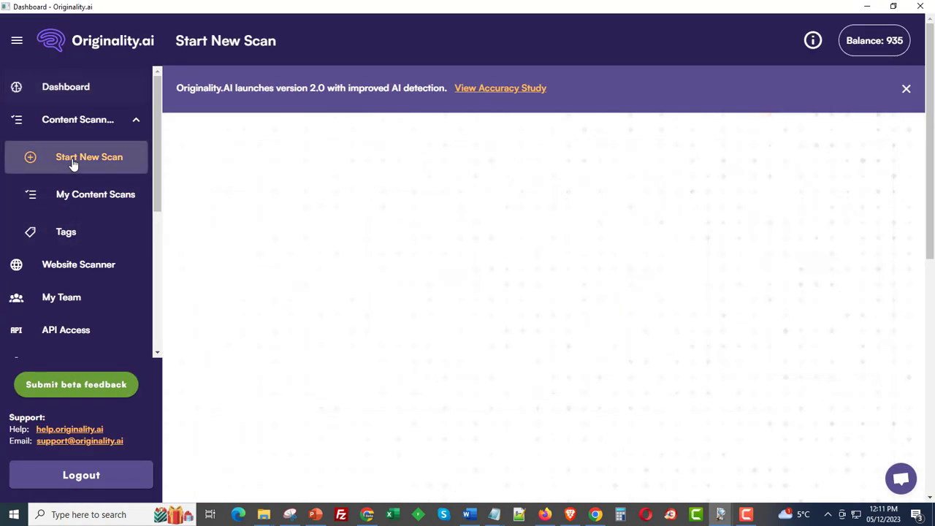
click(285, 257)
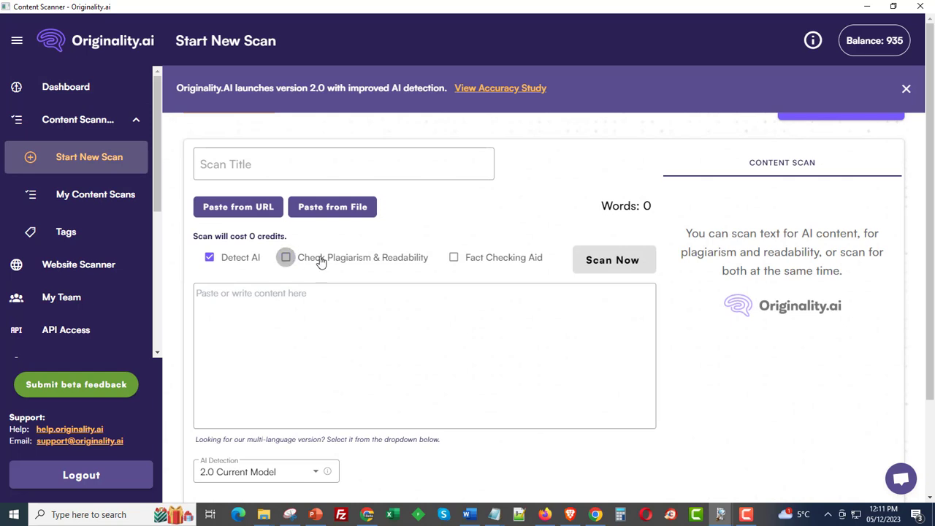
click(319, 331)
key(ctrl+v)
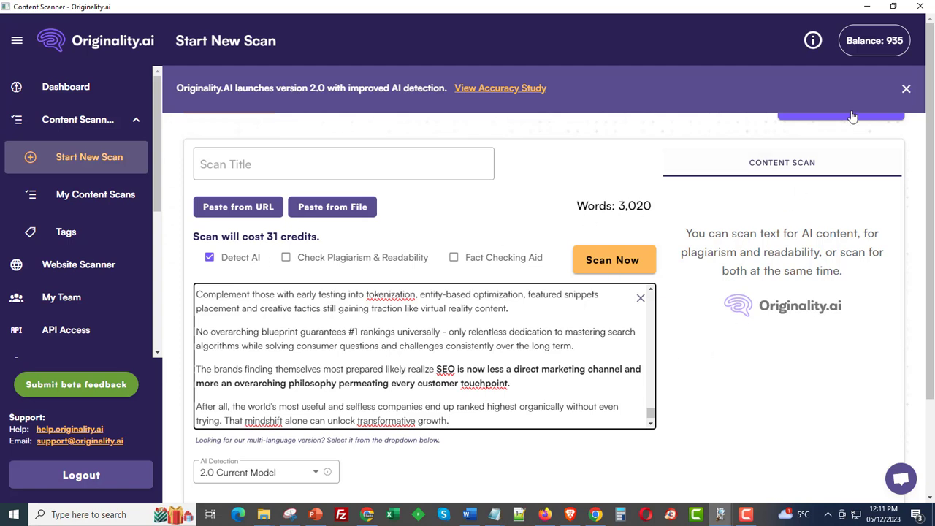
click(906, 88)
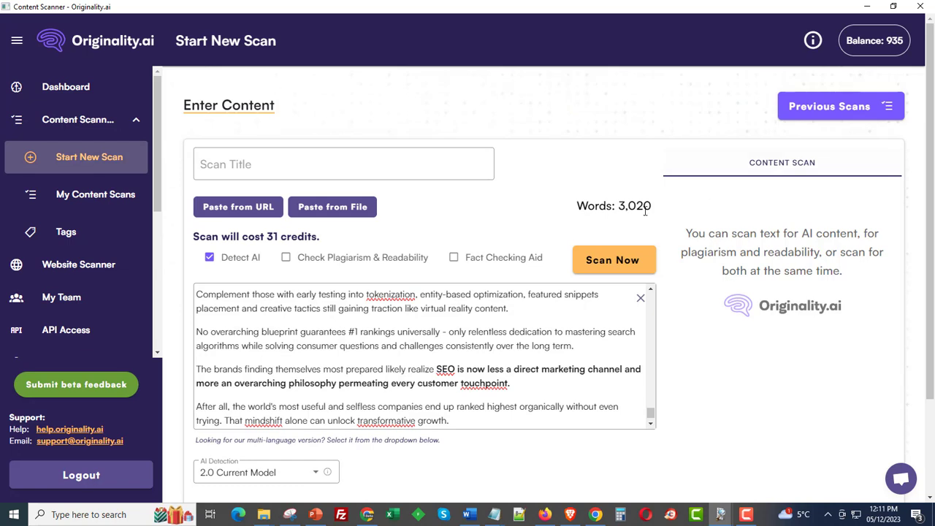
Step: Run the scan, note the 98% Original result, and close the Originality.ai window
click(595, 264)
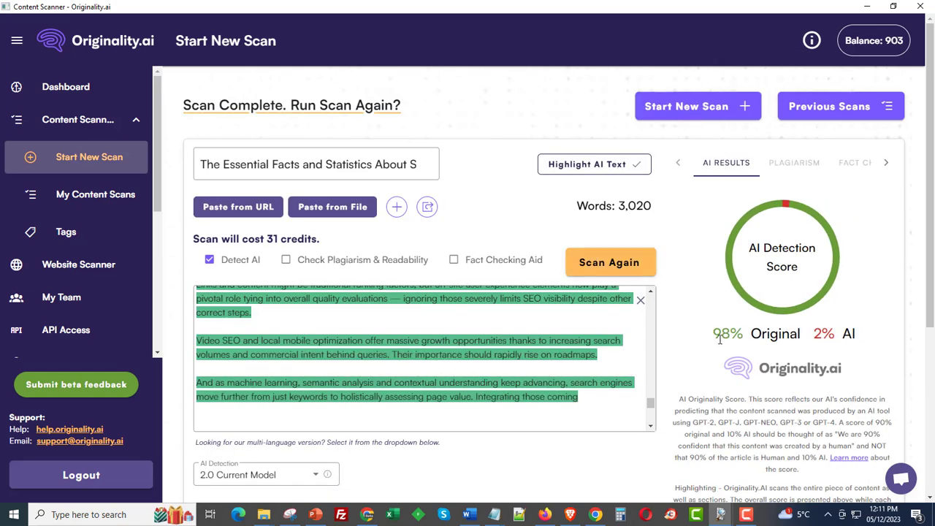
drag(716, 333, 844, 334)
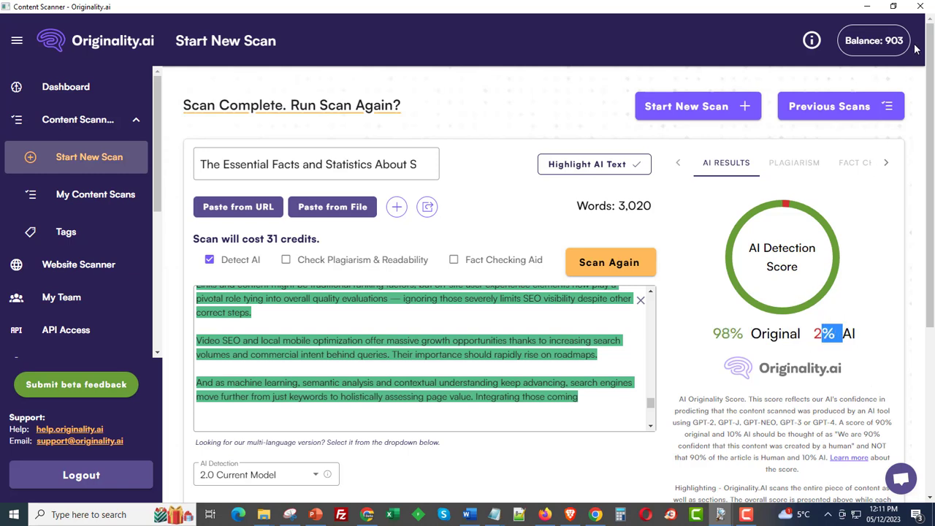
click(926, 6)
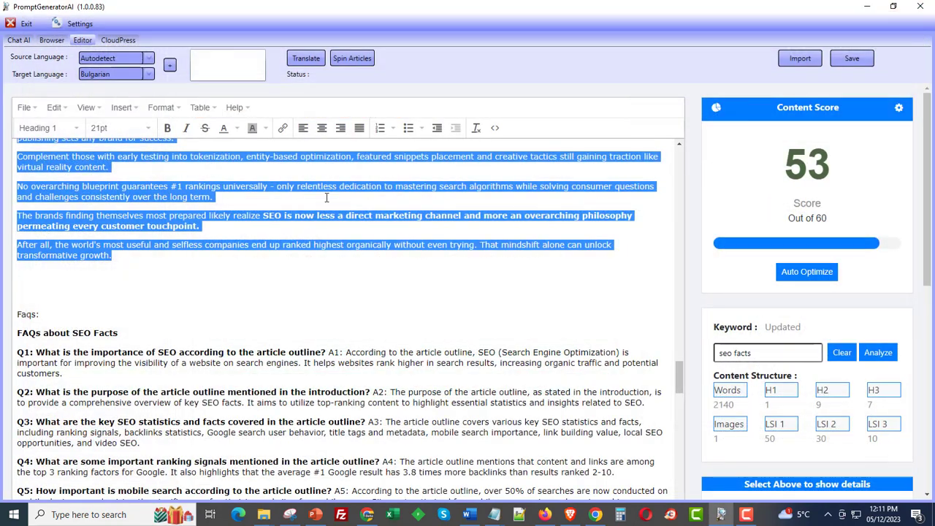
Step: Open Strategy Management's Logical strategies in the Articles category, loading Article From URL
click(17, 40)
click(774, 106)
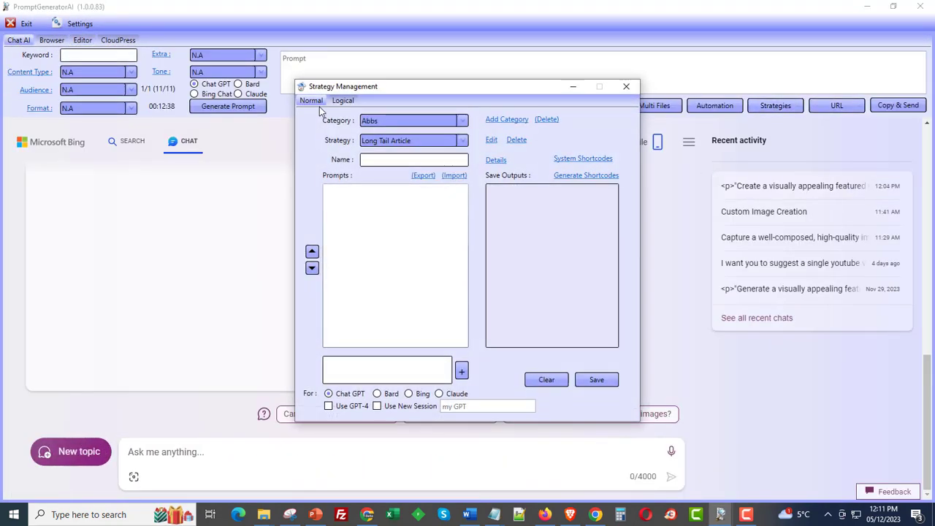
click(342, 101)
click(398, 121)
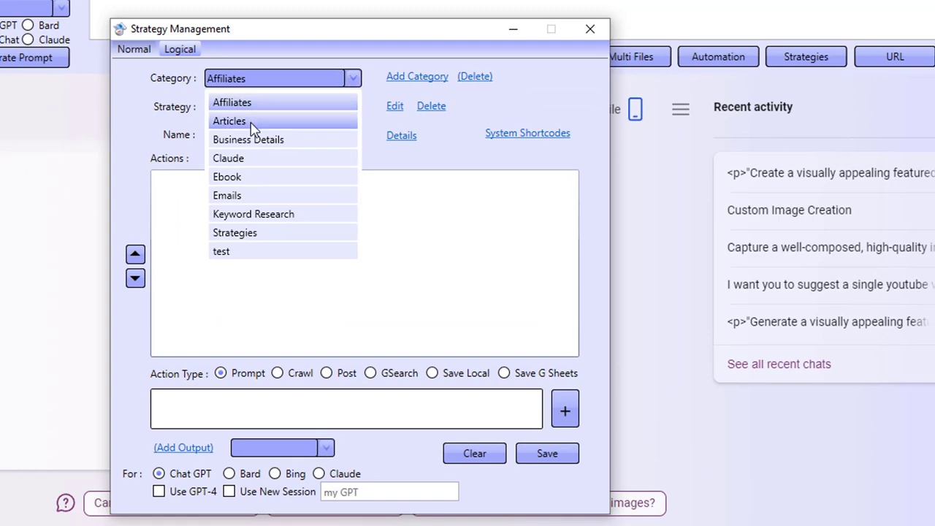
click(252, 121)
click(353, 107)
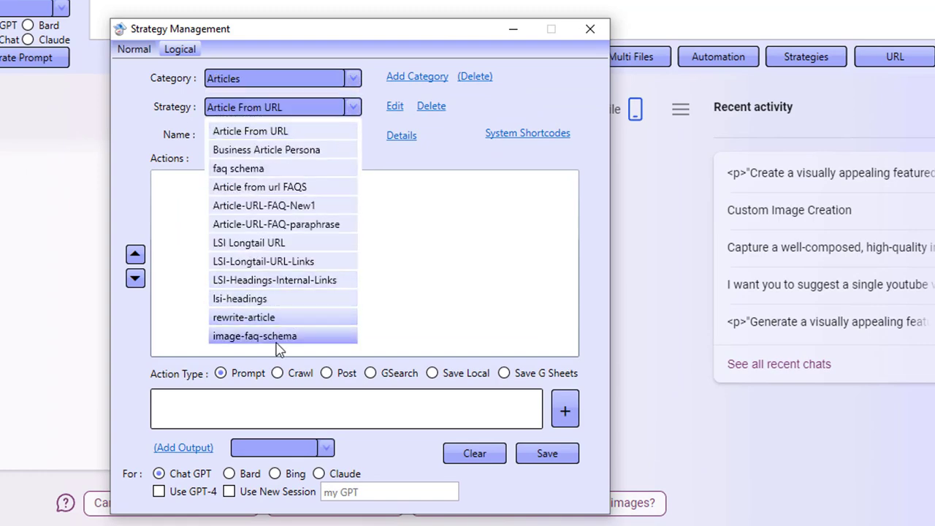
click(361, 178)
click(394, 106)
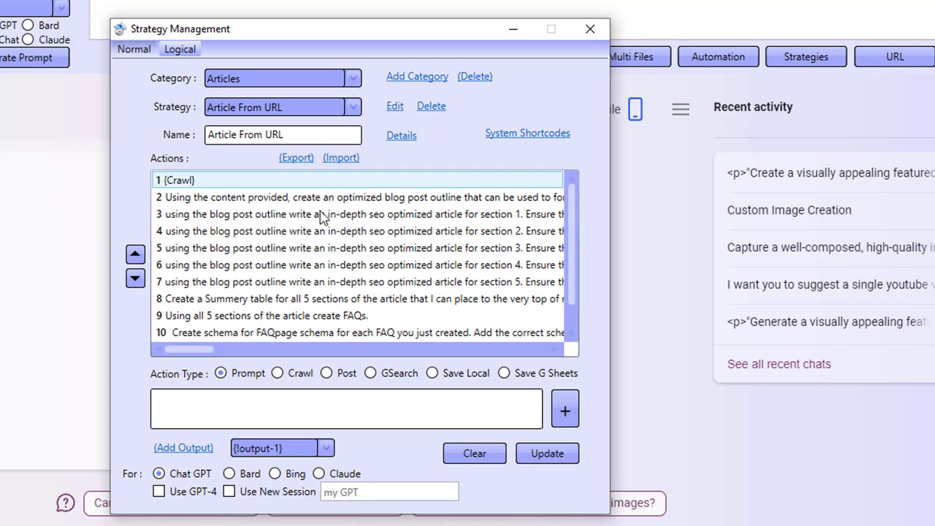
Step: Load the image-faq-schema strategy for editing and open its fourth action's prompt
click(283, 107)
click(267, 330)
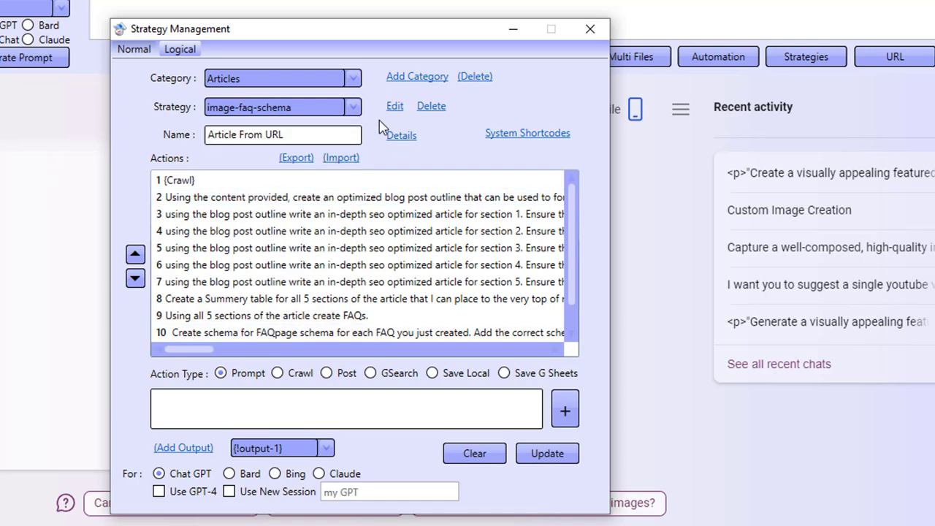
click(394, 107)
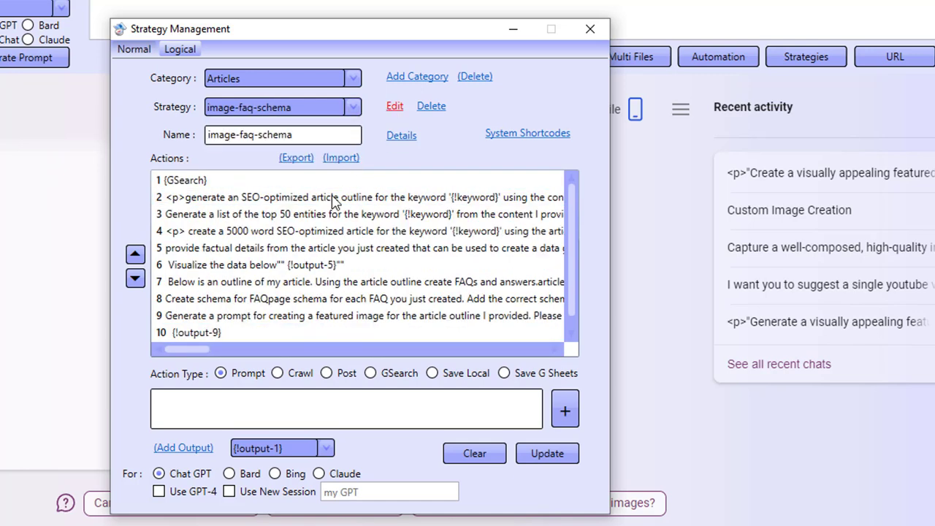
double_click(257, 231)
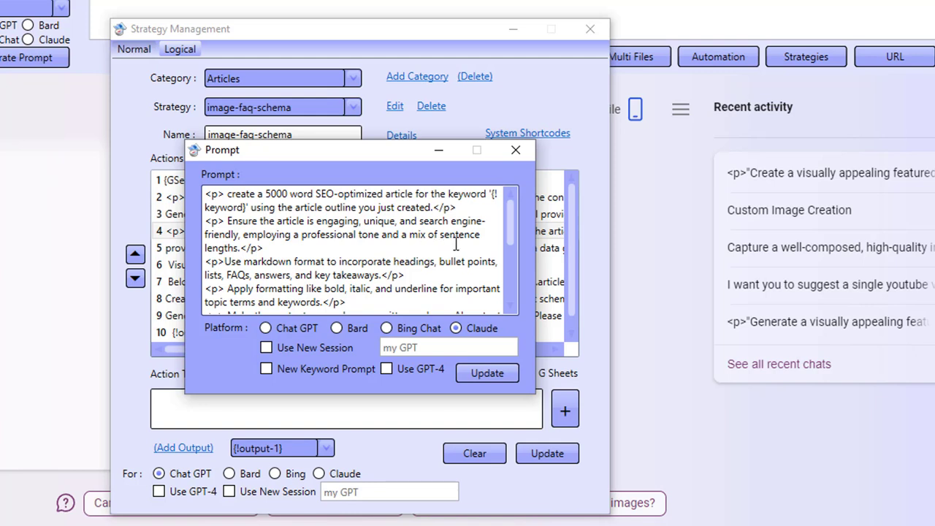
Step: Change 'length' to 'lengths' in action 4's prompt and close the prompt editor
click(235, 248)
text(s)
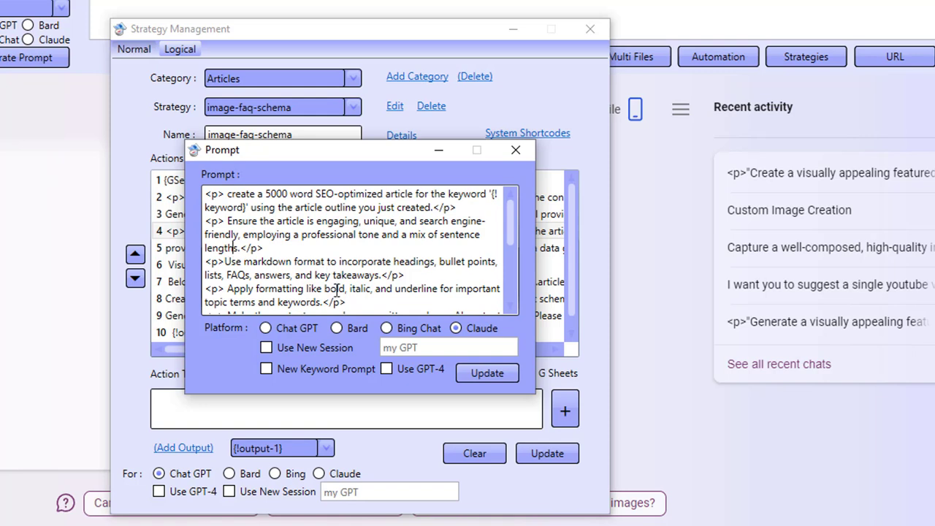
scroll(326, 284, down, 5)
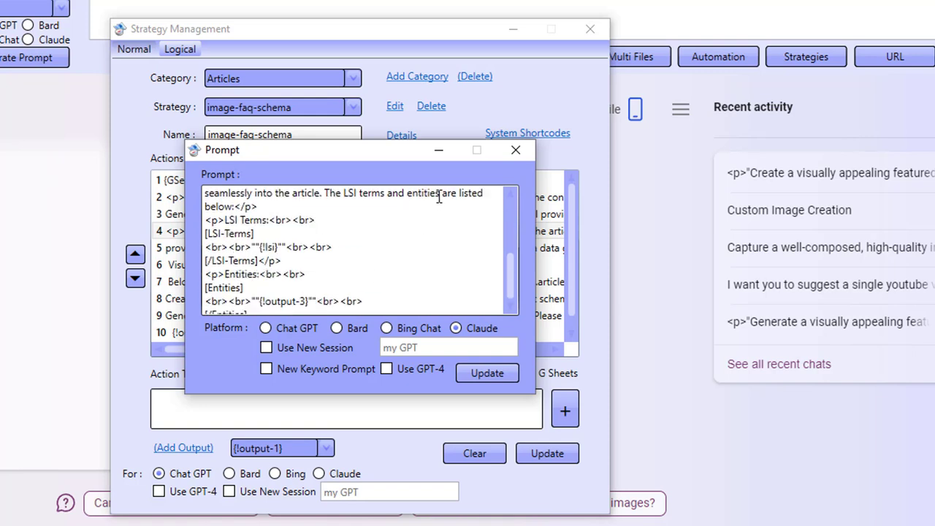
click(516, 150)
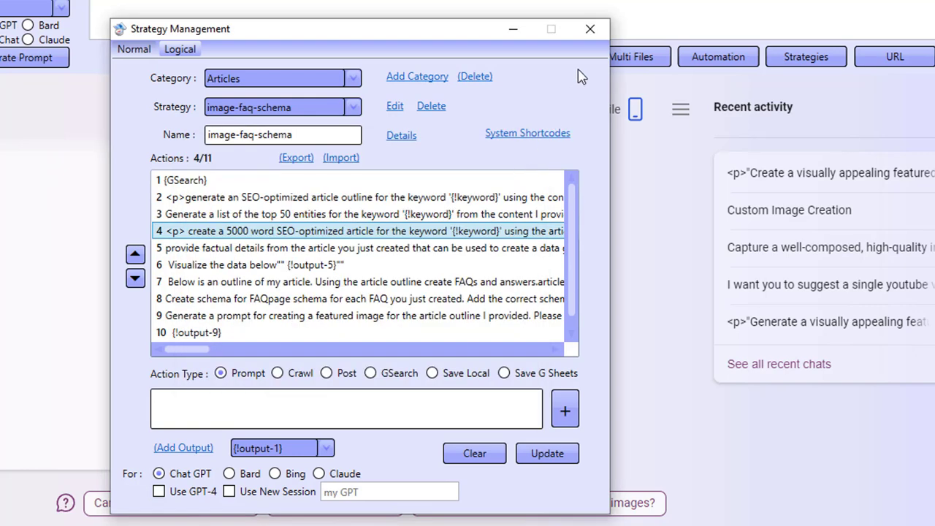
Step: Close Strategy Management, clear the article's text selection, and reopen Strategy Management
click(590, 30)
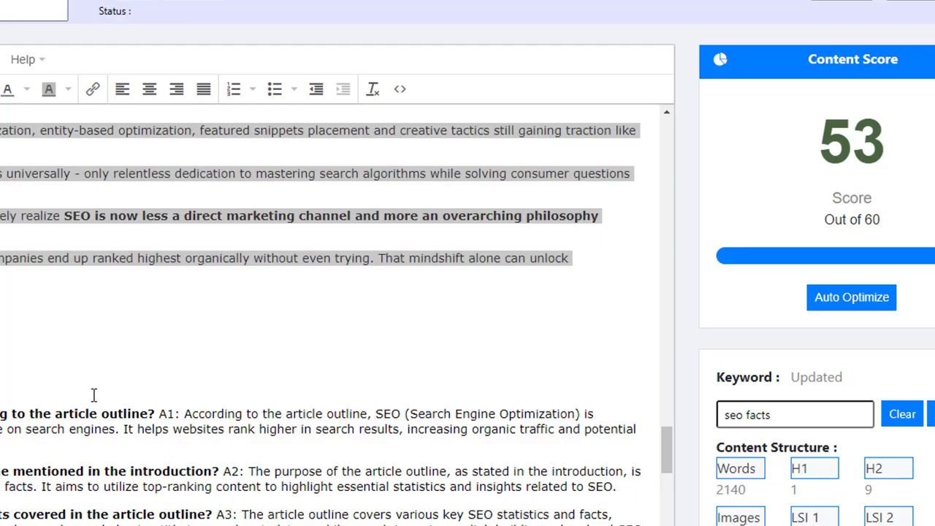
click(93, 395)
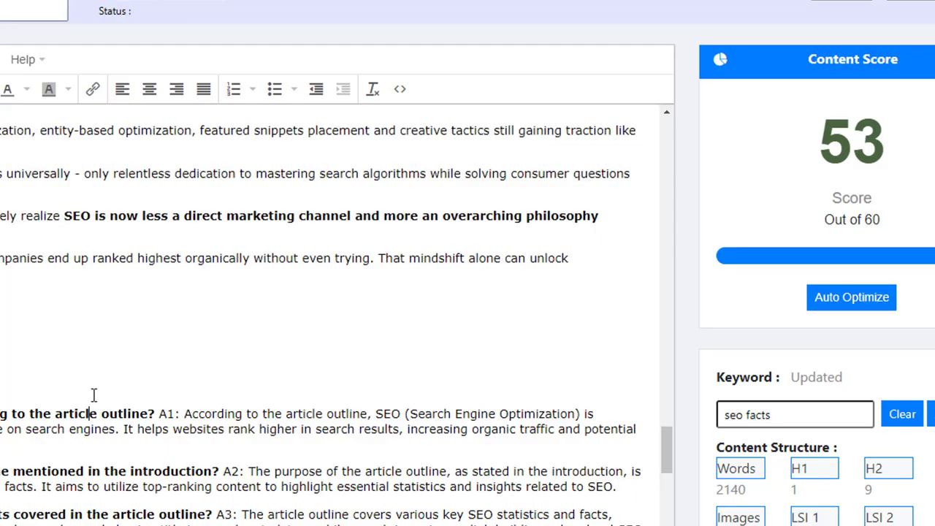
scroll(101, 462, up, 3)
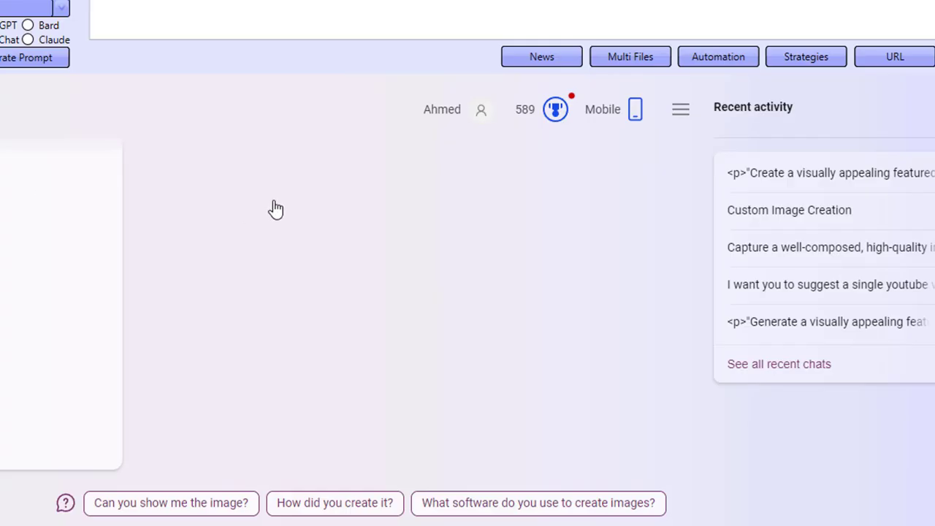
click(786, 63)
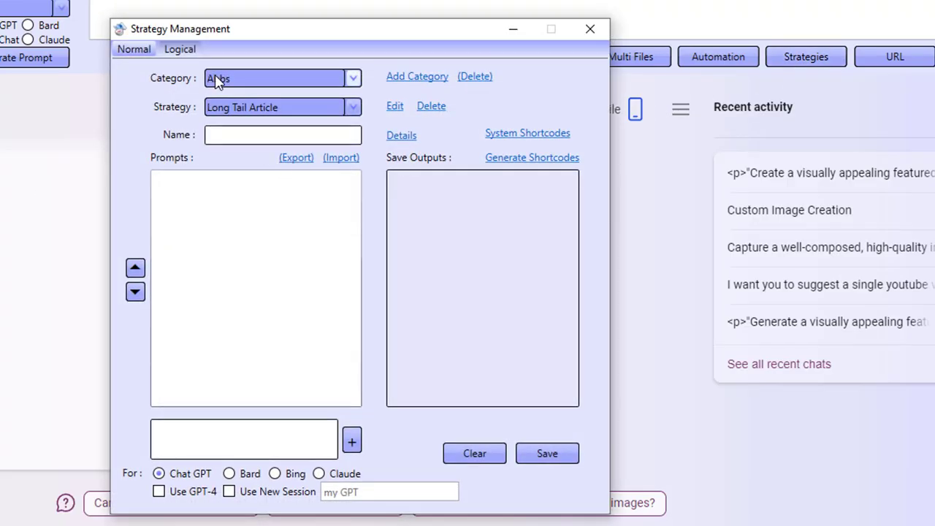
Step: Switch Strategy Management to the Logical layout and place the cursor in the action prompt box
click(182, 51)
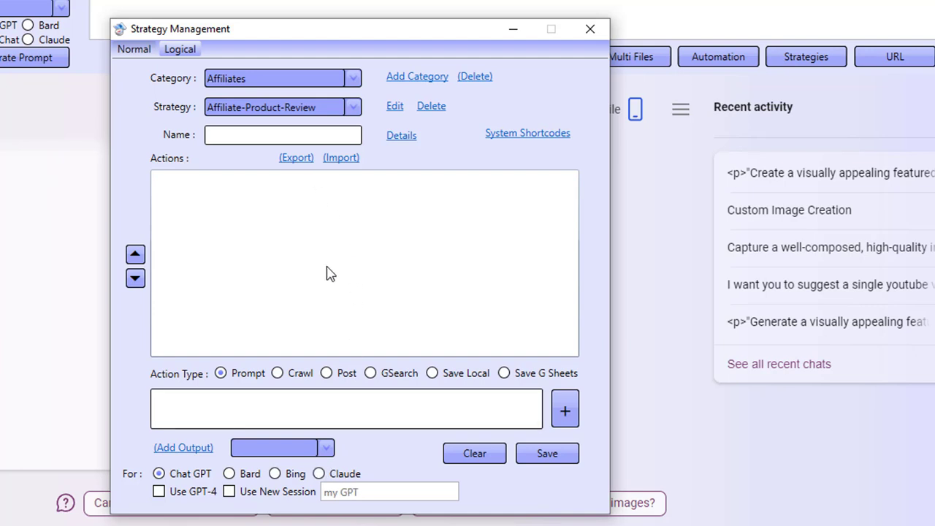
click(257, 395)
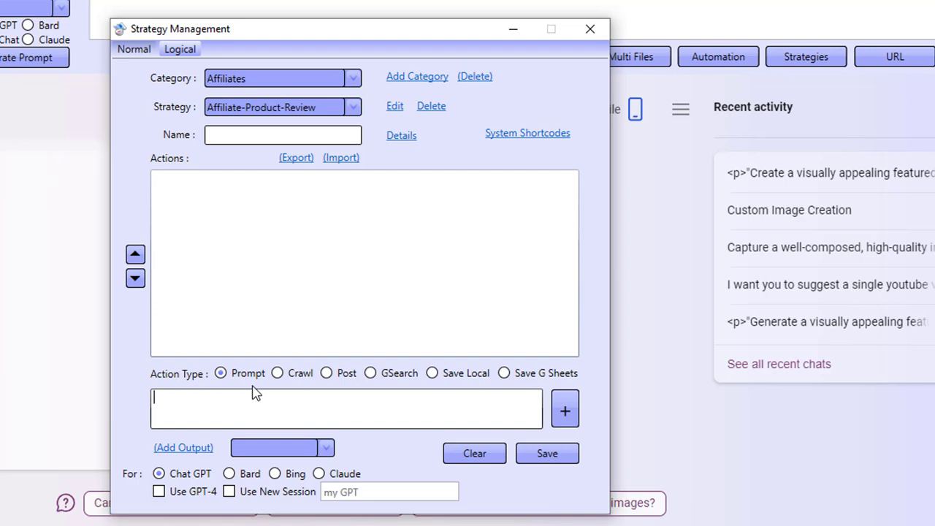
Step: Add action 1 'write a title for the keyword {!keyword}', then a Bard outline action using {!output-1}
text(write a title for the keyword {!keyword)
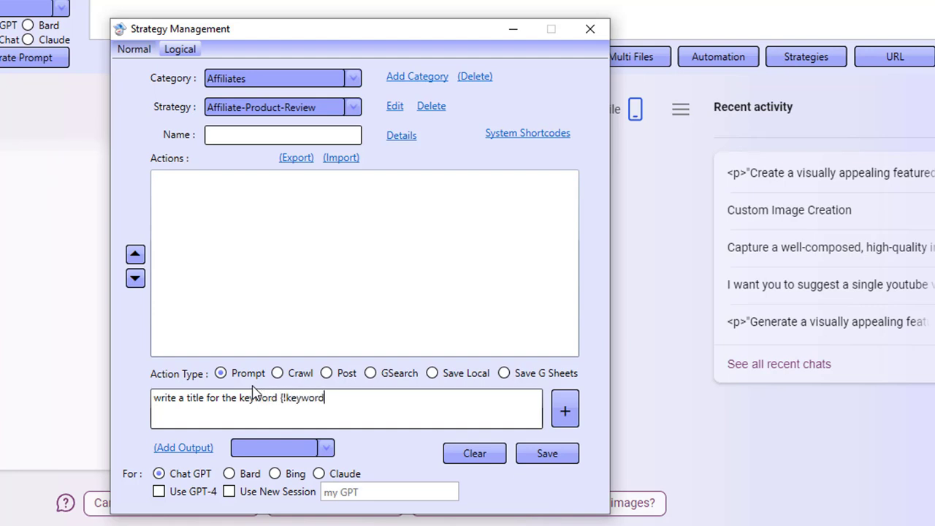
text(})
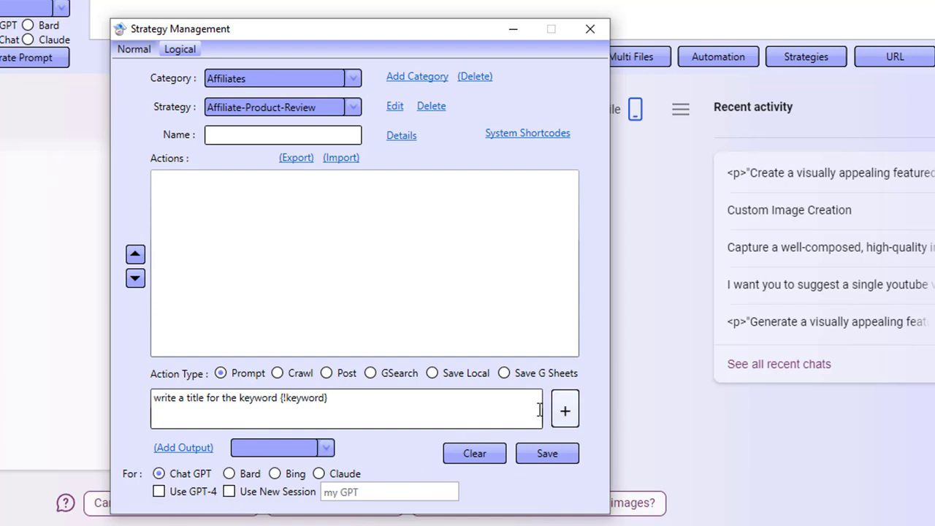
click(559, 413)
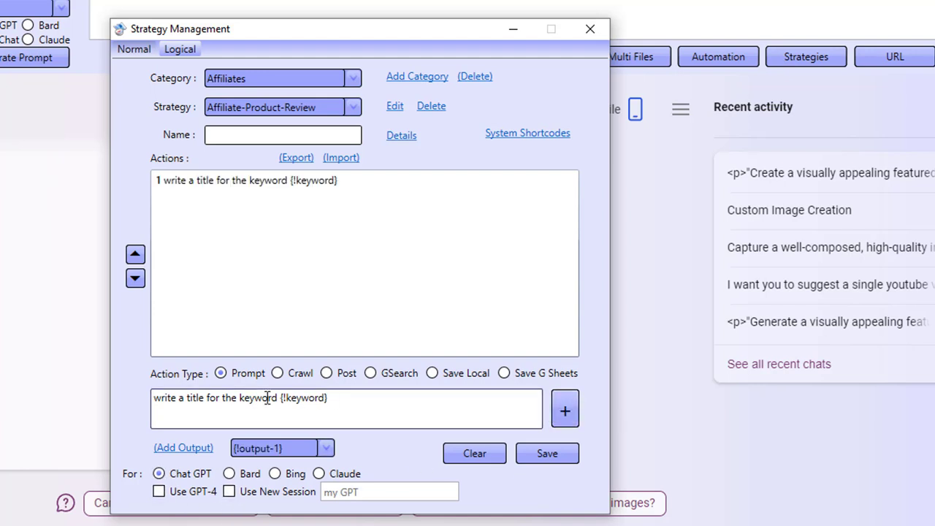
drag(353, 397, 177, 388)
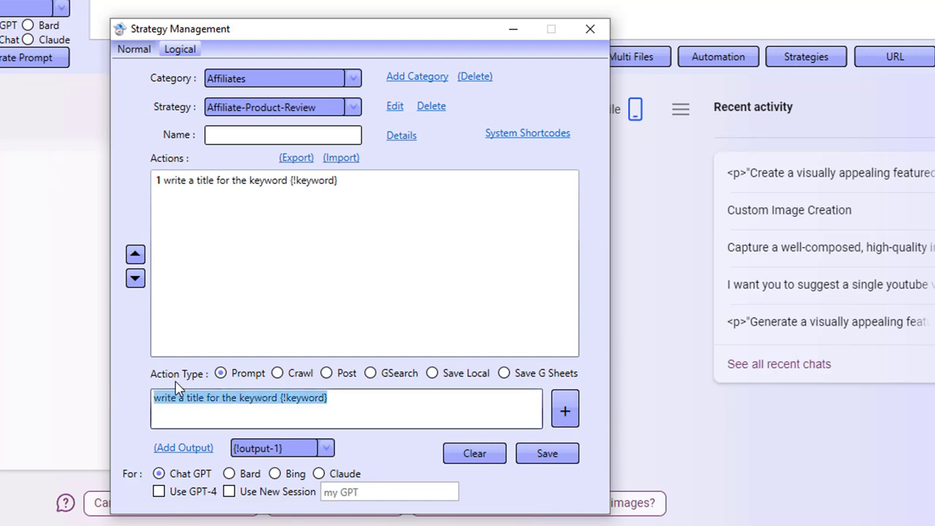
text(Create an article outline for my )
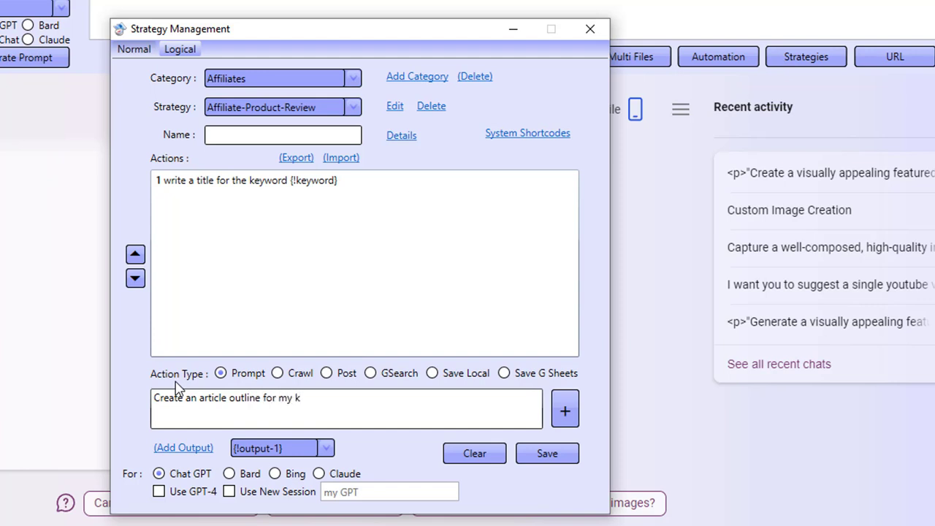
text(keyword {!keyw)
key(BackSpace)
key(BackSpace)
key(BackSpace)
key(BackSpace)
key(BackSpace)
key(BackSpace)
key(BackSpace)
key(BackSpace)
key(BackSpace)
key(BackSpace)
key(BackSpace)
key(BackSpace)
key(BackSpace)
text(blog post title ")
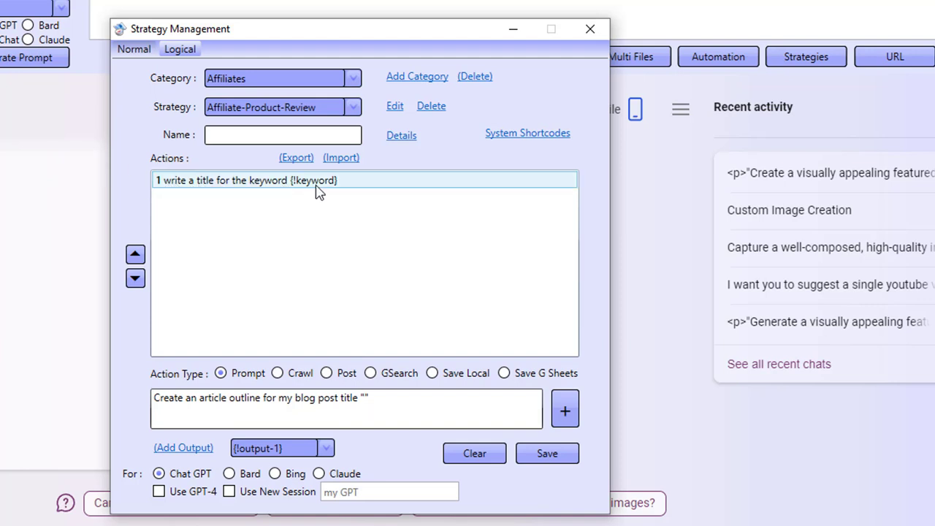
click(179, 448)
click(417, 394)
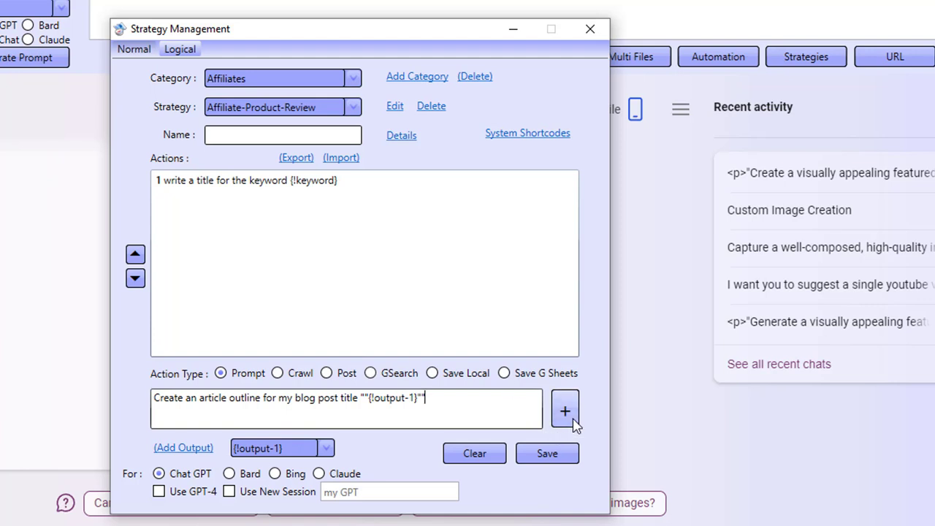
click(229, 473)
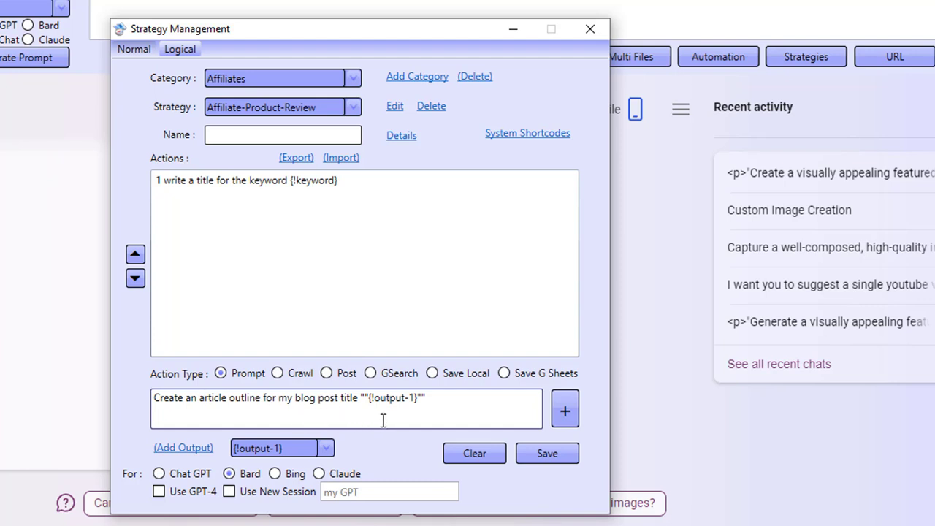
click(562, 414)
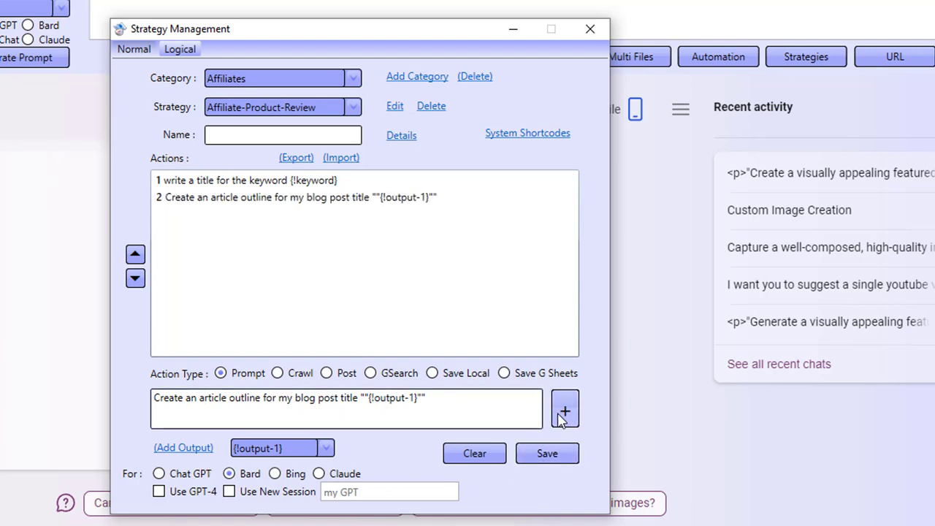
Step: Add a Claude action 'Create an optimized article using the article outline' with 'Article outline: {!output-2}'
click(319, 474)
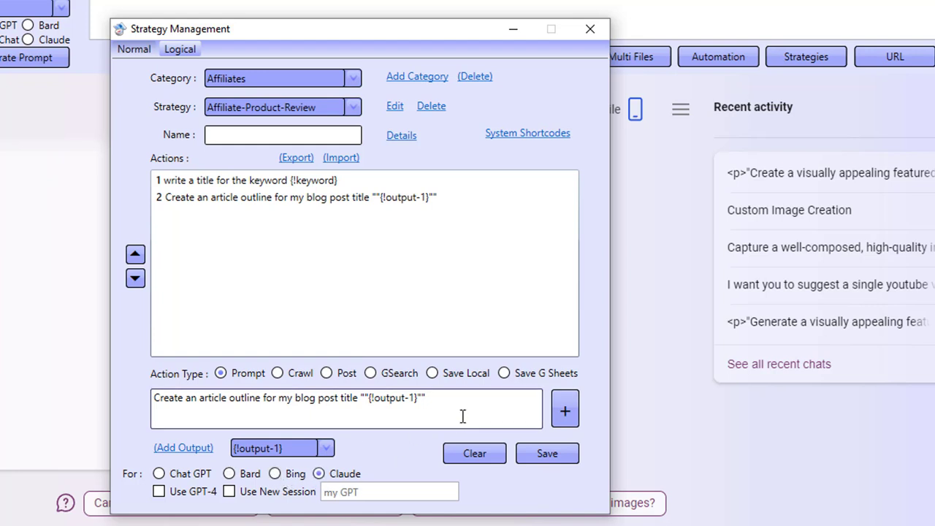
drag(442, 399, 152, 398)
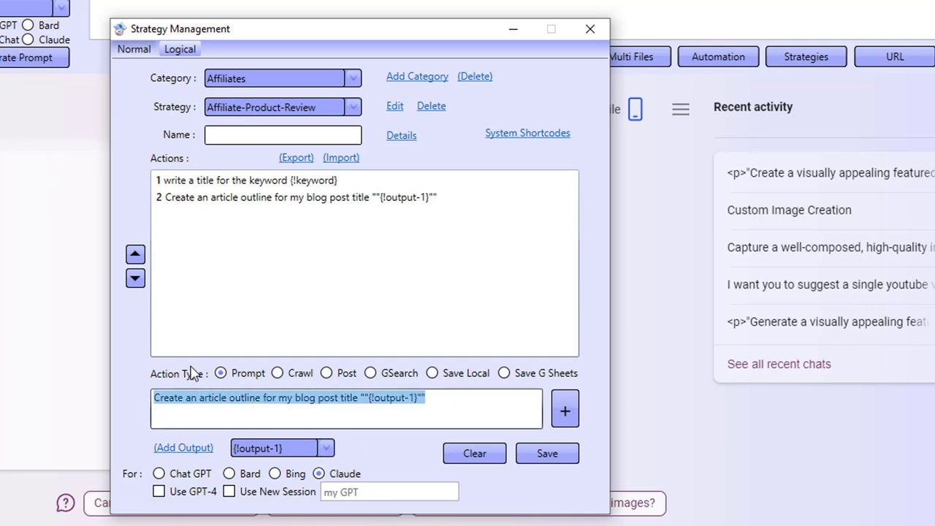
text(Create an op)
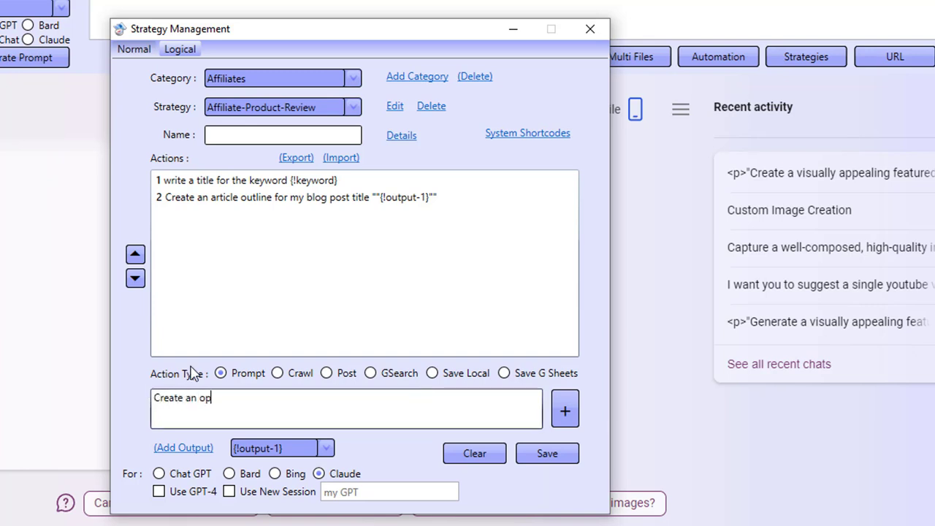
text(timized article for the o)
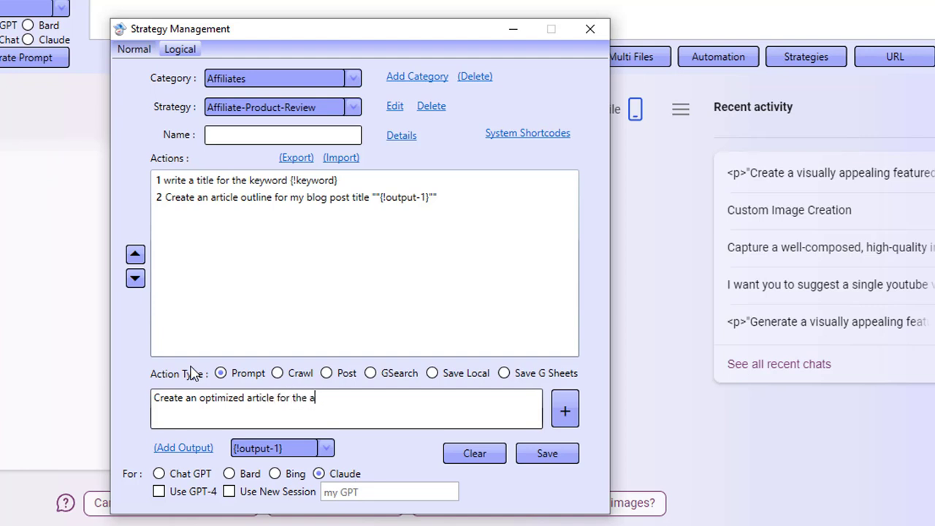
key(BackSpace)
key(BackSpace)
key(BackSpace)
key(BackSpace)
key(BackSpace)
key(BackSpace)
key(BackSpace)
key(BackSpace)
text(using the article outline below)
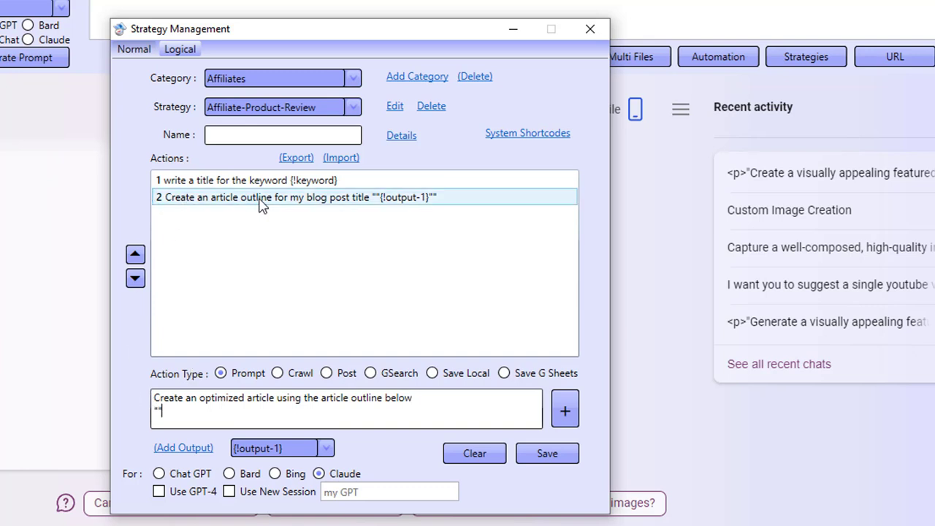
click(255, 447)
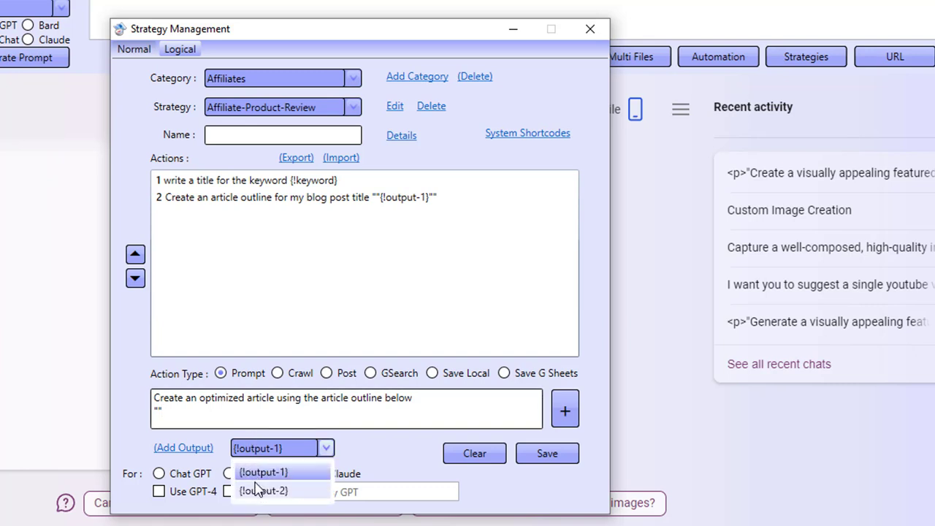
click(258, 490)
click(185, 413)
click(200, 451)
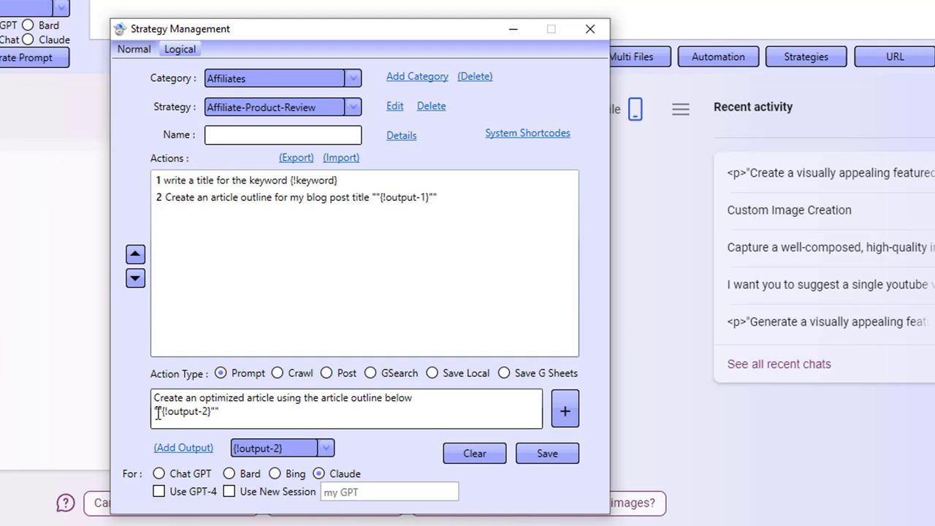
text(Article outl)
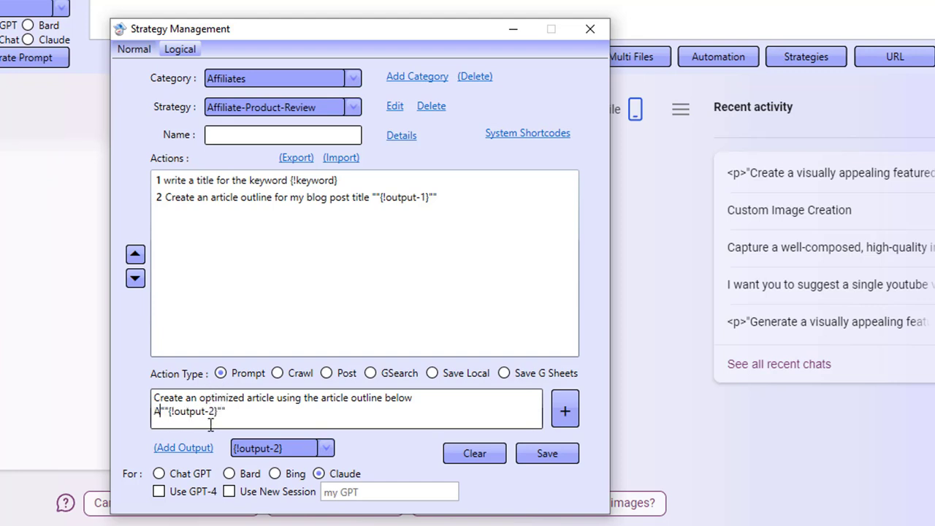
text(ine:)
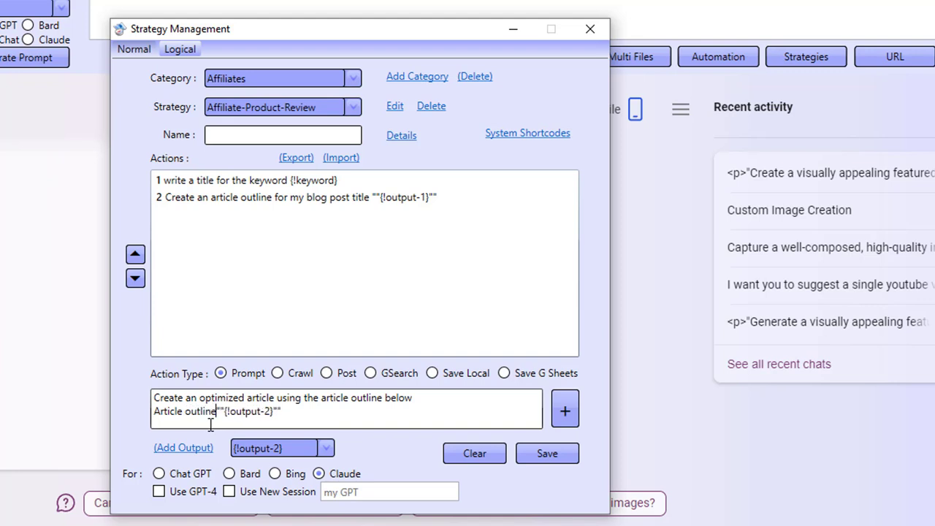
key(Return)
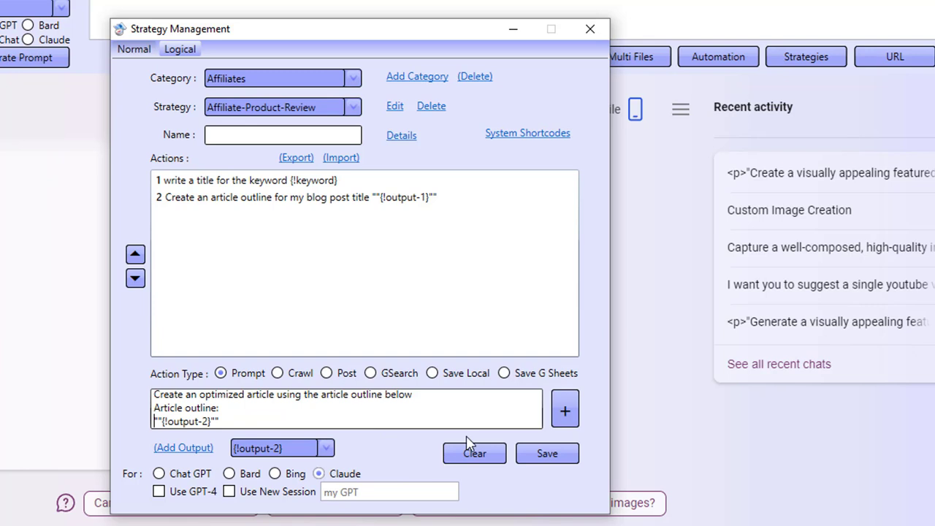
click(561, 412)
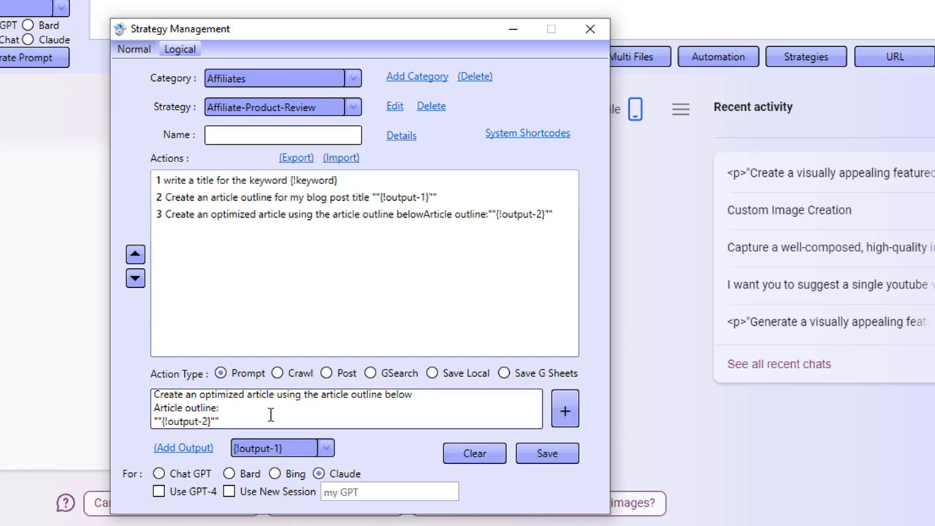
Step: Add action 4, a prompt requesting an AI image prompt for the article
drag(238, 418, 141, 405)
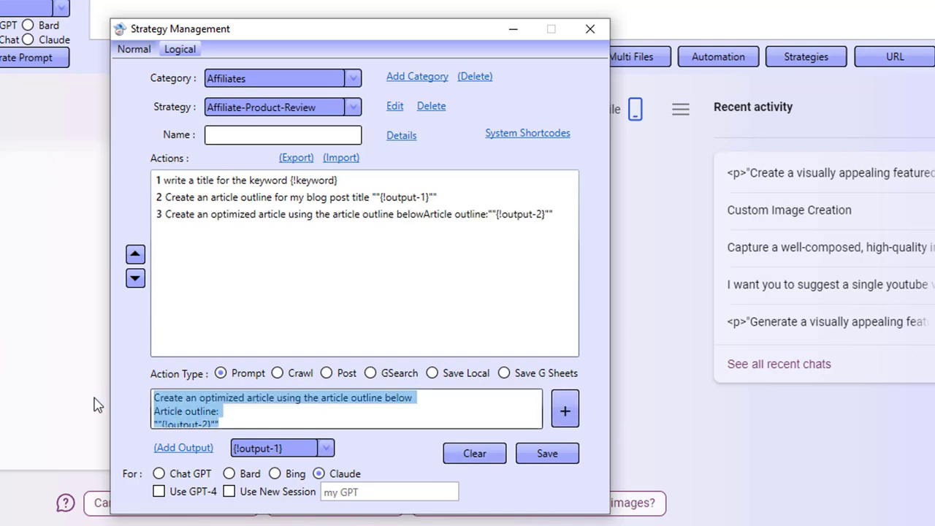
text(Cre)
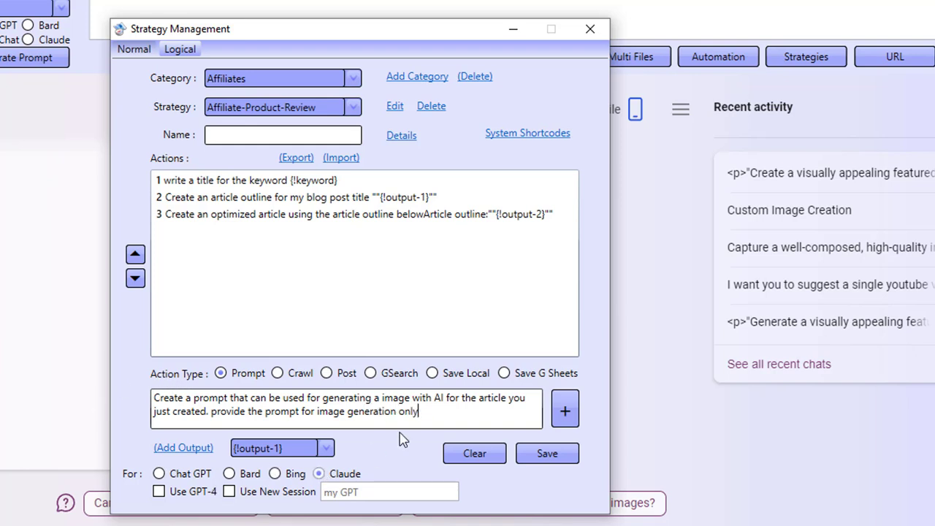
click(571, 414)
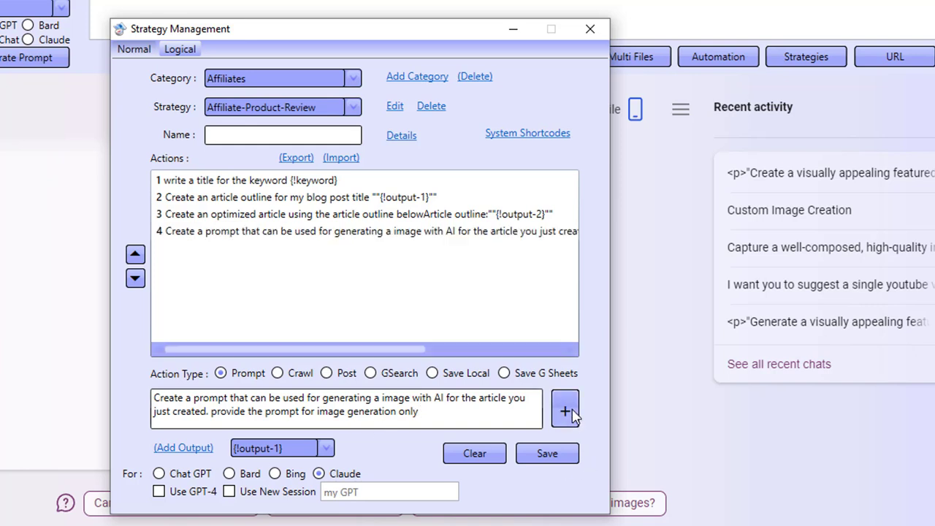
Step: Add action 5 sending {!output-4} to Bing
click(272, 474)
click(430, 411)
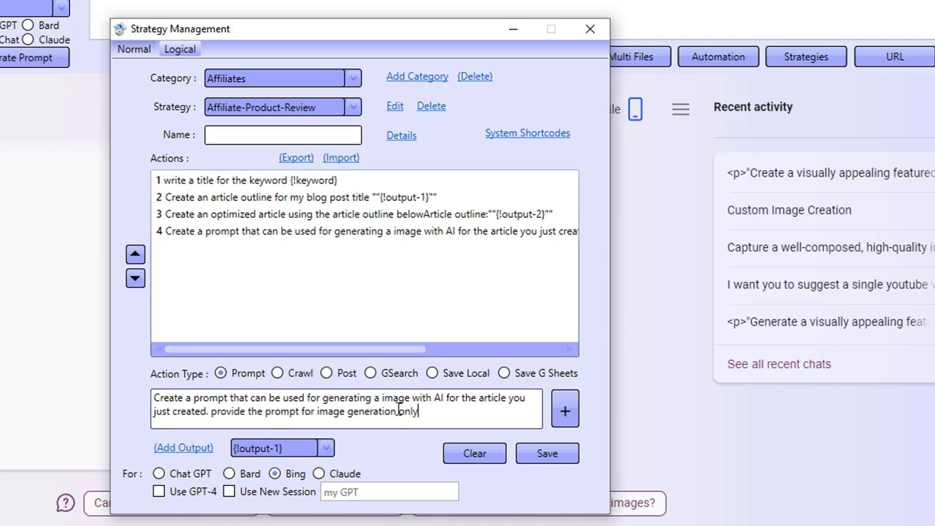
key(ctrl+a)
key(BackSpace)
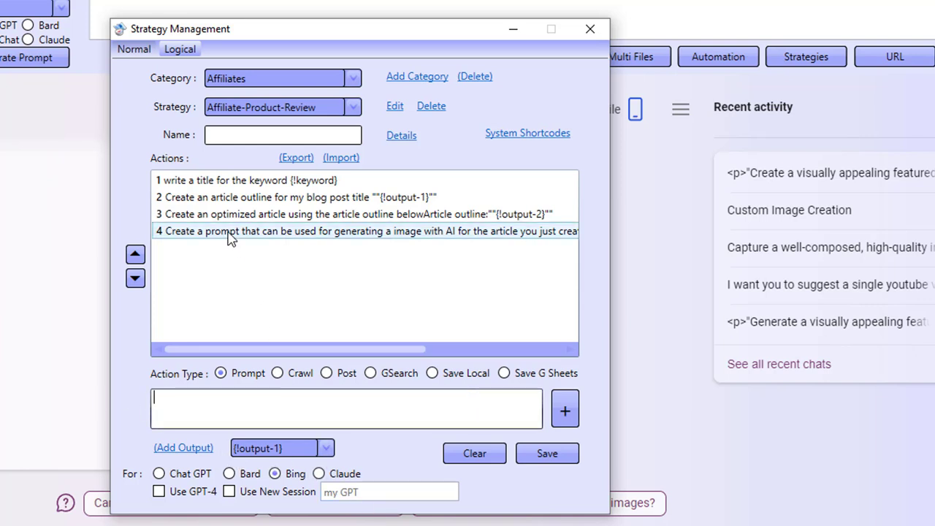
click(264, 447)
click(263, 523)
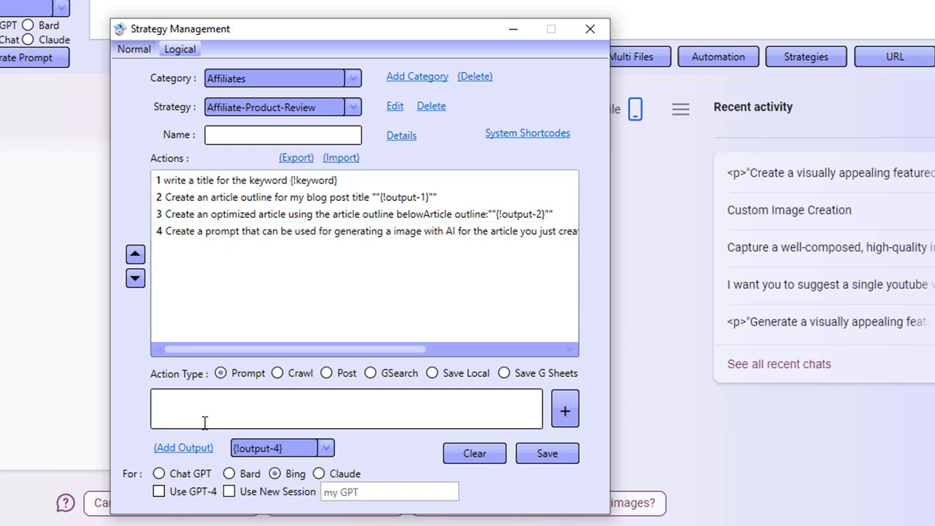
click(183, 448)
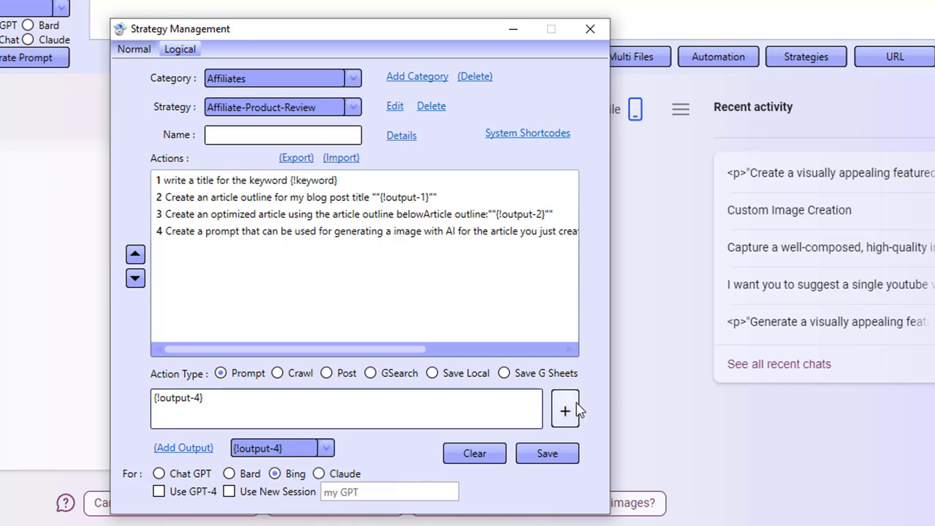
click(566, 410)
Step: Clear the prompt box and set the next action to Save Local
triple_click(305, 409)
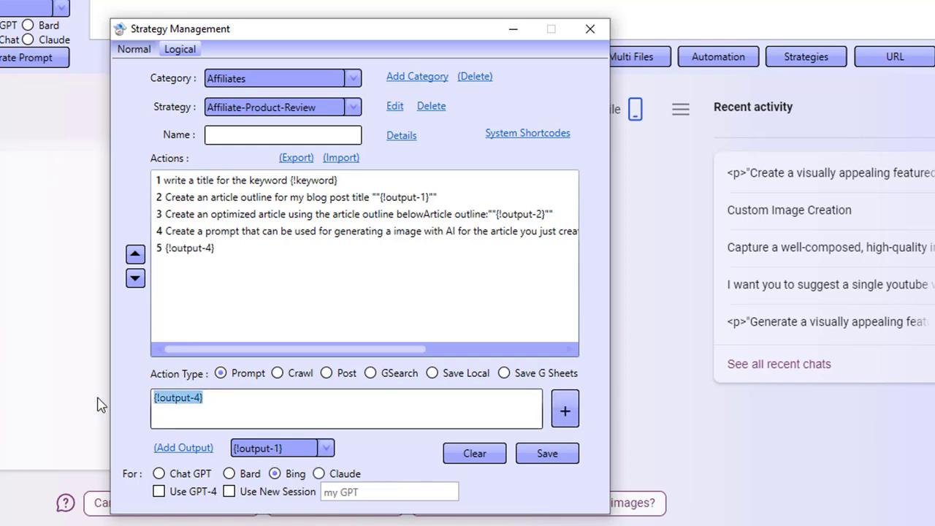
key(BackSpace)
click(430, 374)
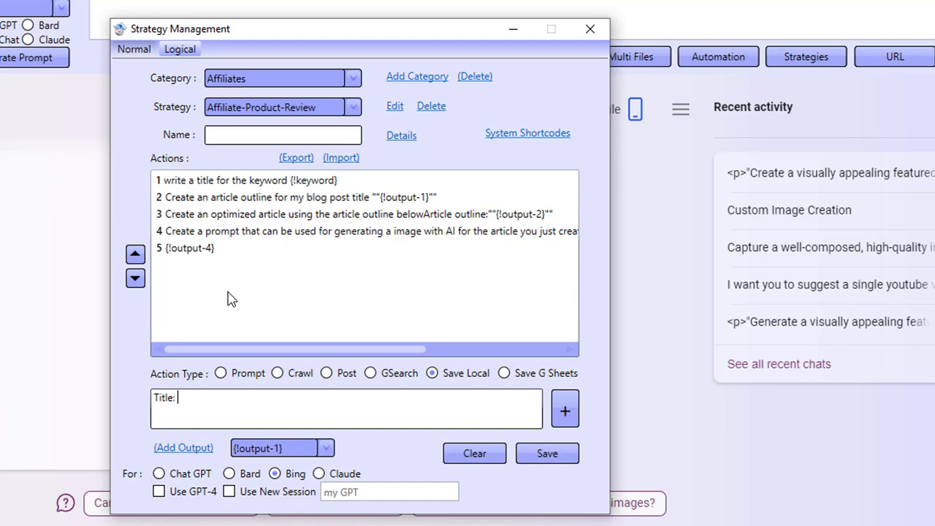
Step: Insert {!output-1} after Title and {!output-2} after Outline in the save template
click(199, 448)
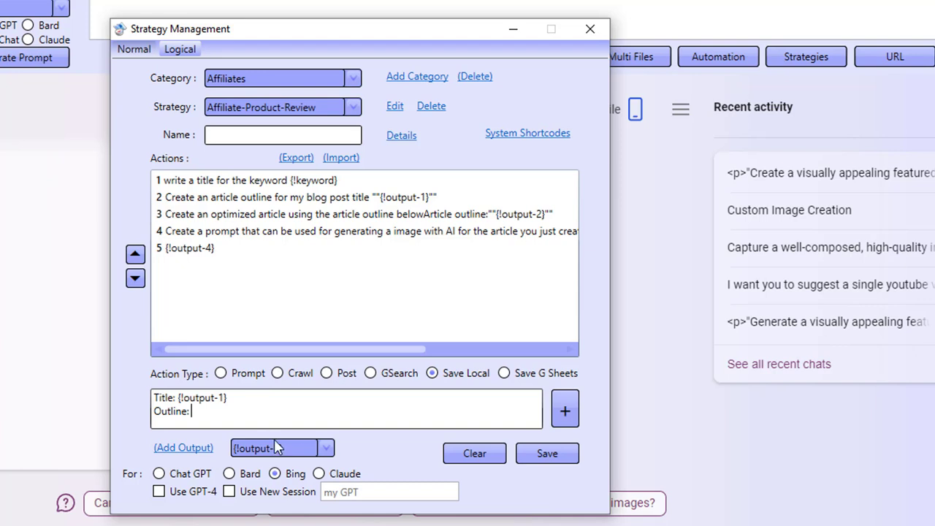
click(296, 449)
click(280, 492)
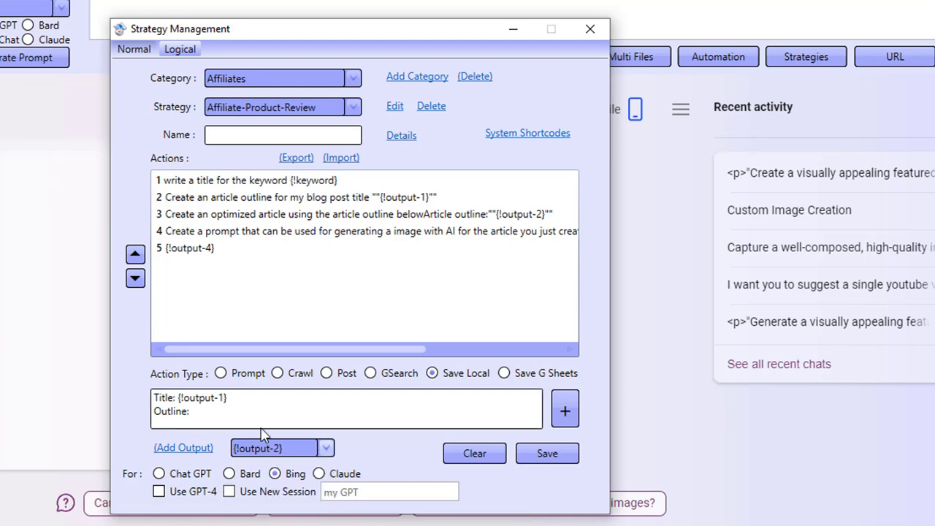
click(242, 406)
click(183, 448)
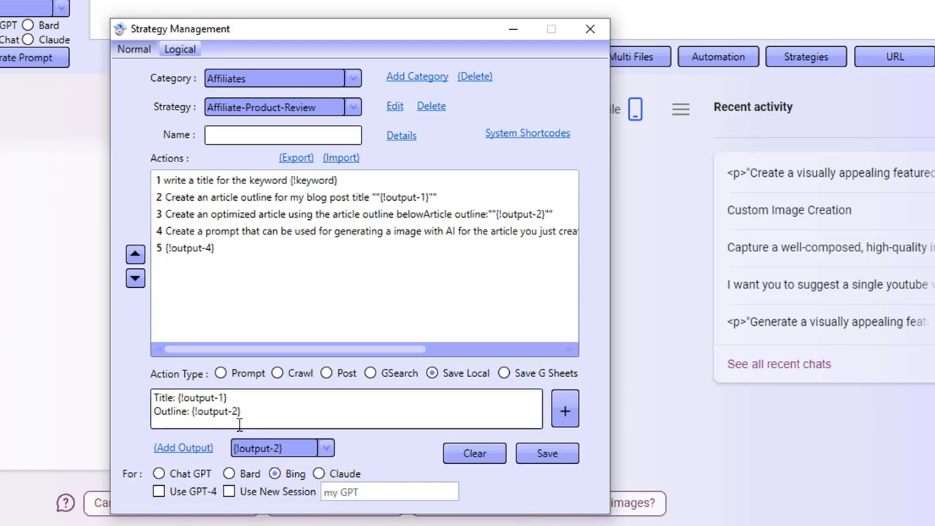
click(256, 408)
key(Return)
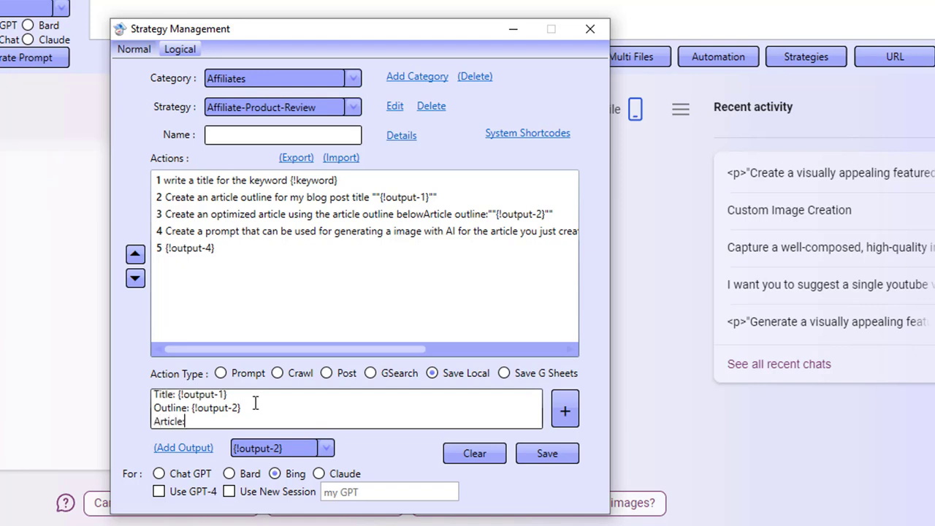
Step: Insert {!output-3} after Article and {!output-5} after Image, then add it as the sixth action
click(298, 450)
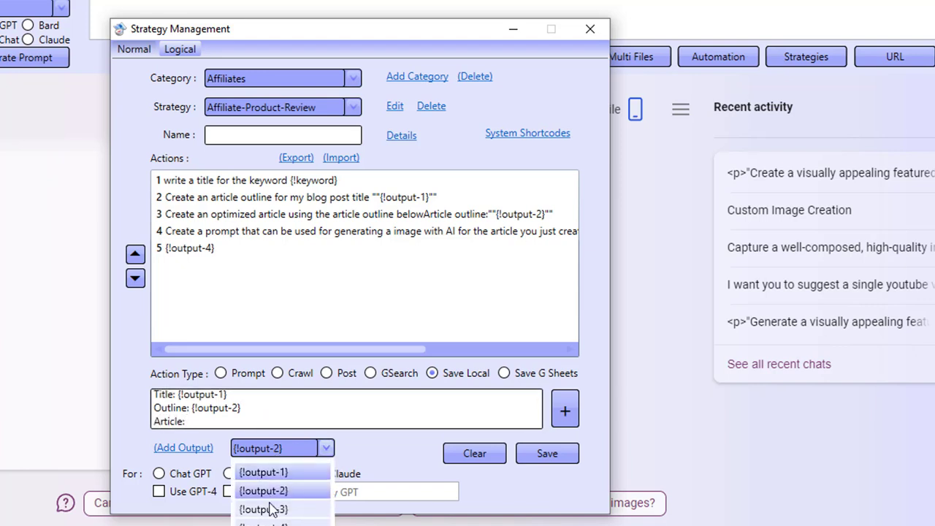
click(271, 510)
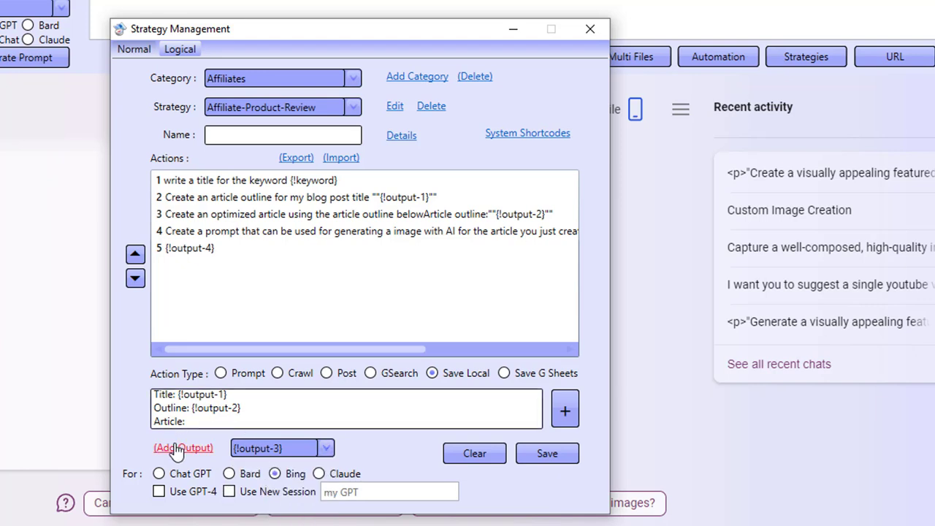
click(182, 448)
click(250, 421)
key(Return)
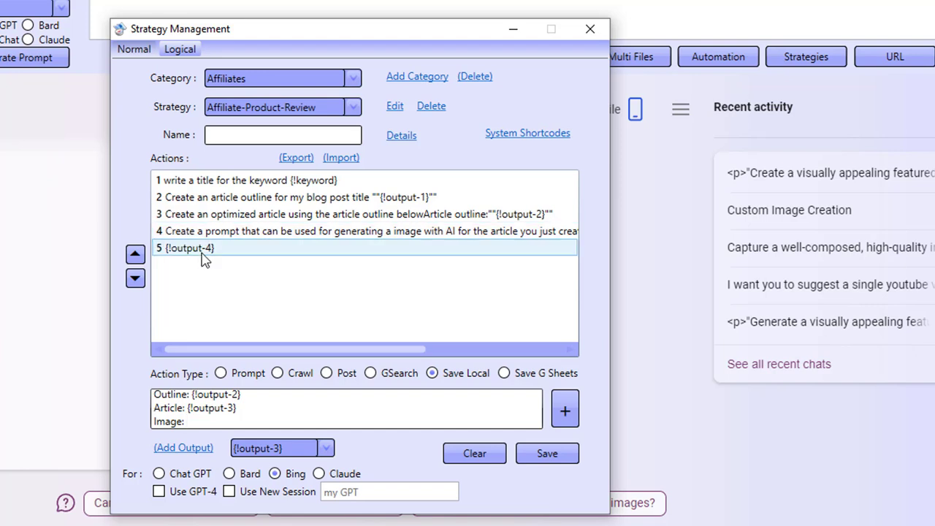
click(285, 448)
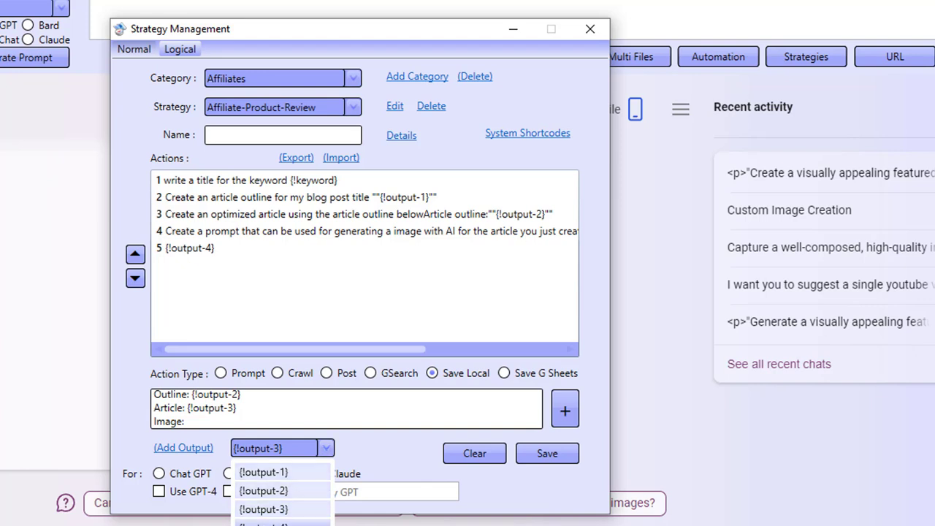
click(274, 525)
click(231, 421)
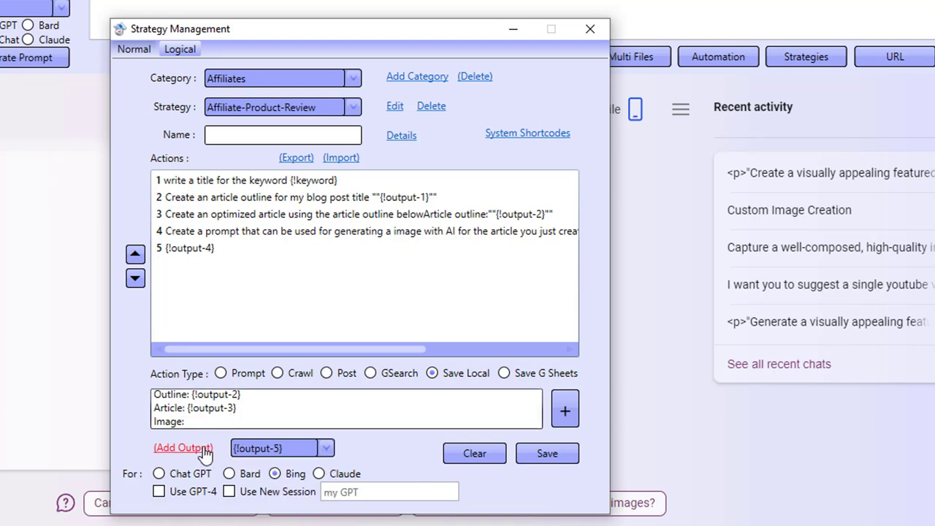
click(182, 447)
click(567, 411)
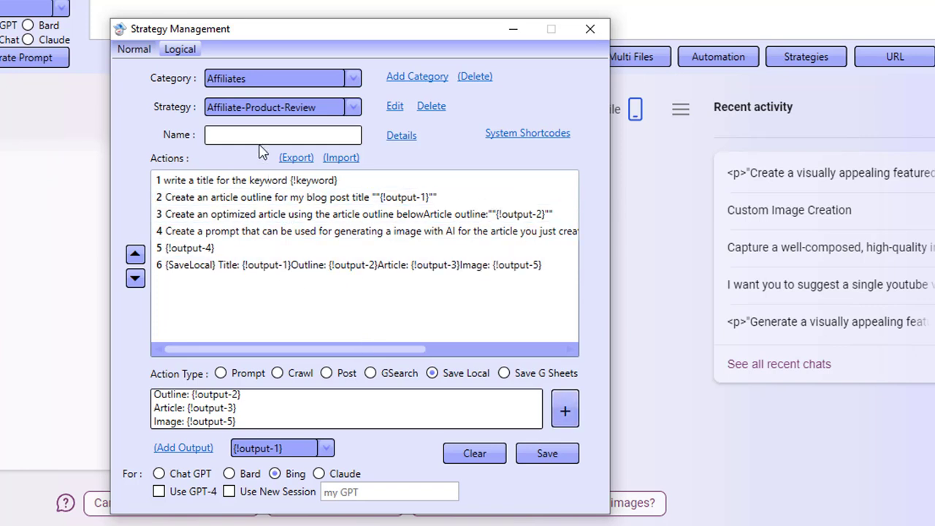
click(244, 80)
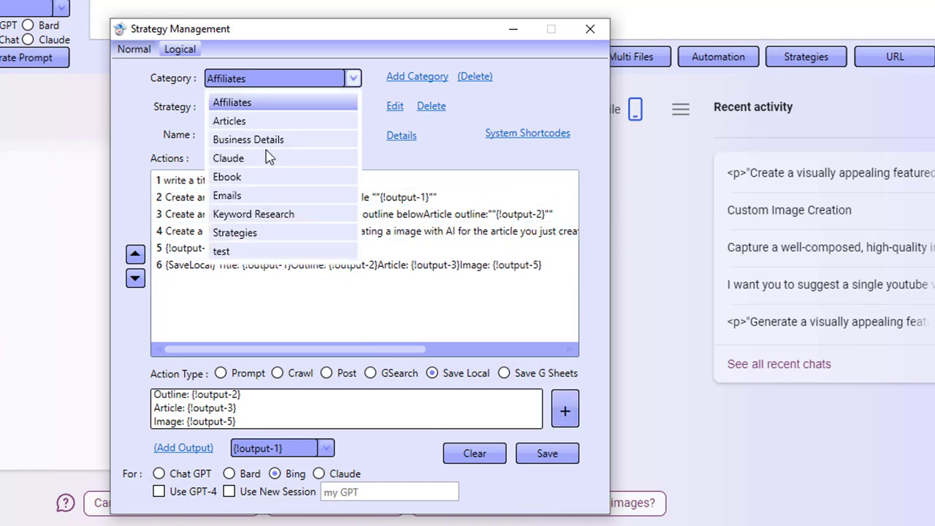
Step: Save the strategy as Test-all-engines under the test category, then open Automation settings
click(248, 250)
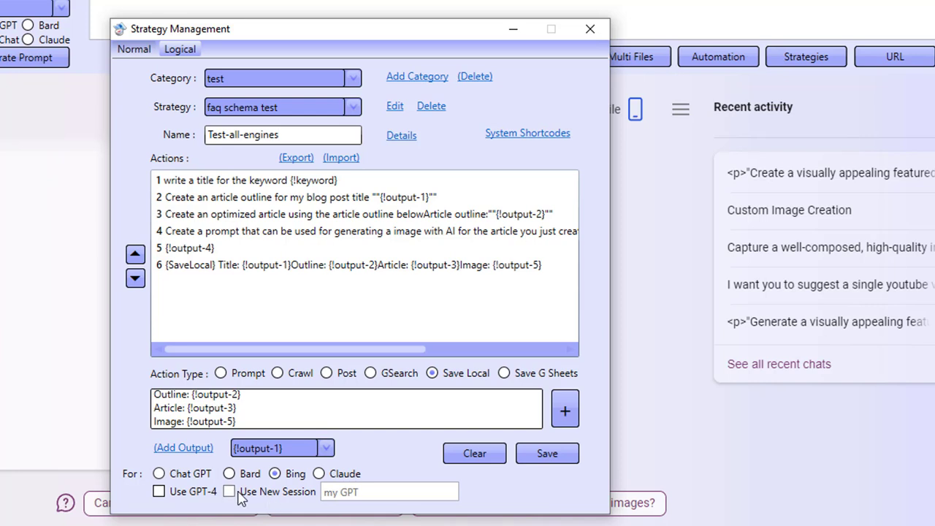
click(543, 457)
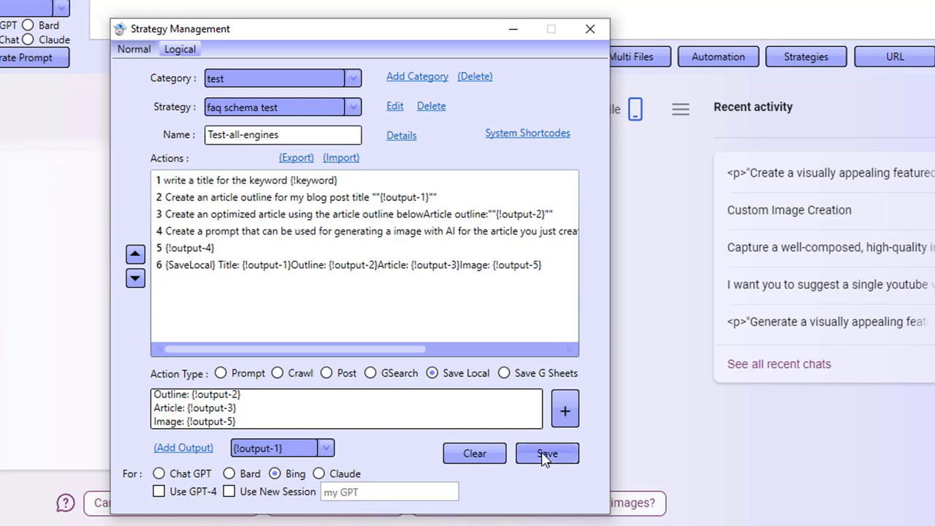
click(397, 326)
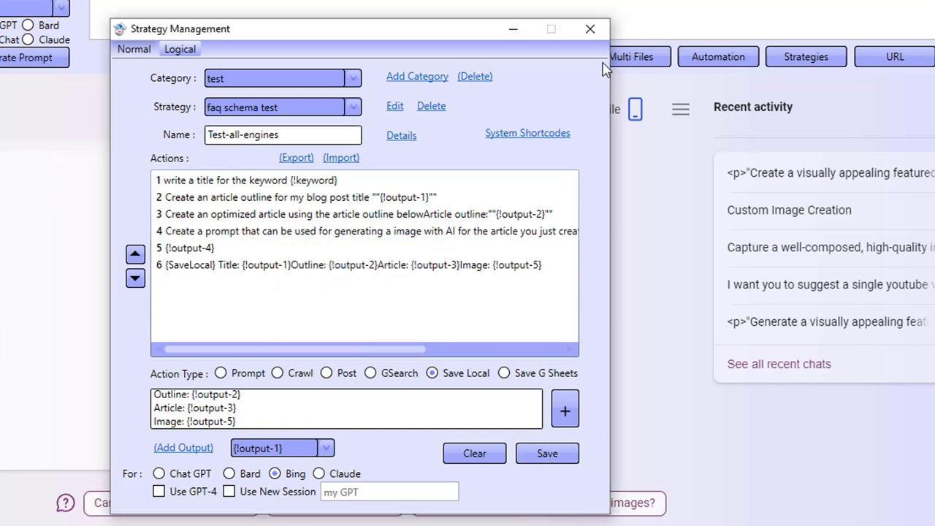
click(590, 29)
click(725, 61)
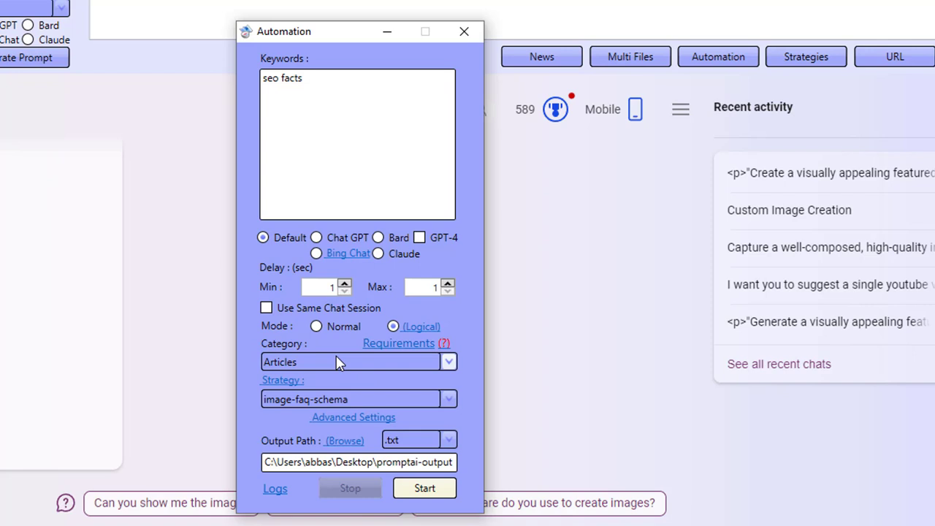
Step: Select the test category and the Test-all-engines strategy for the automation run
click(311, 359)
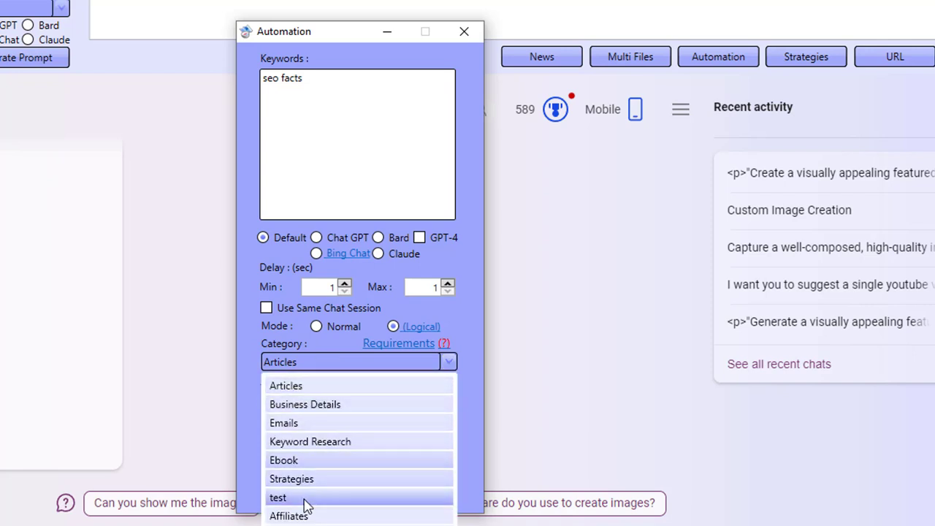
click(303, 496)
click(327, 400)
scroll(349, 452, down, 8)
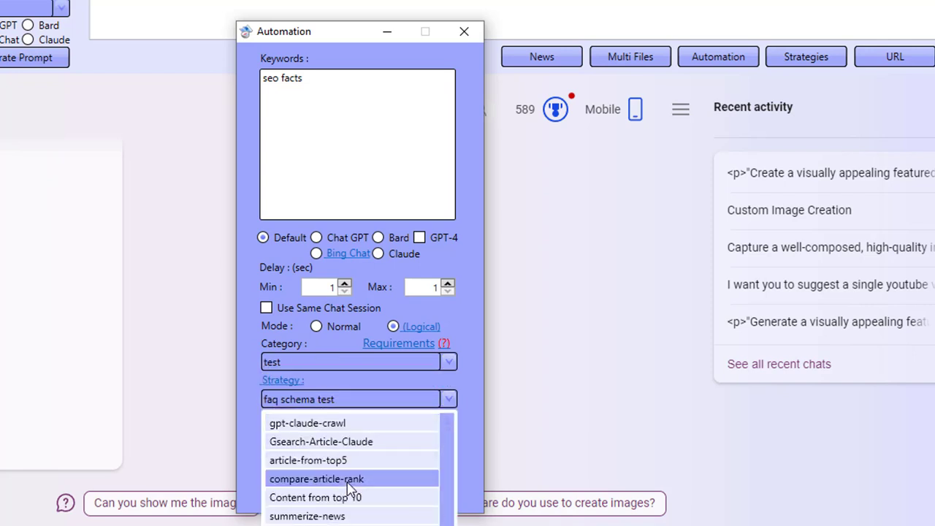
click(342, 520)
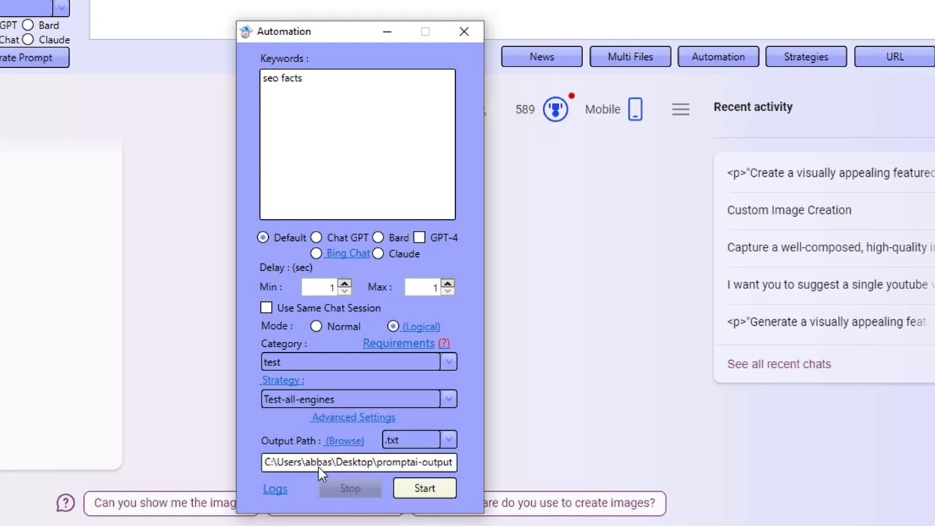
Step: Review the prompt and engine of each of the strategy's five steps
click(291, 385)
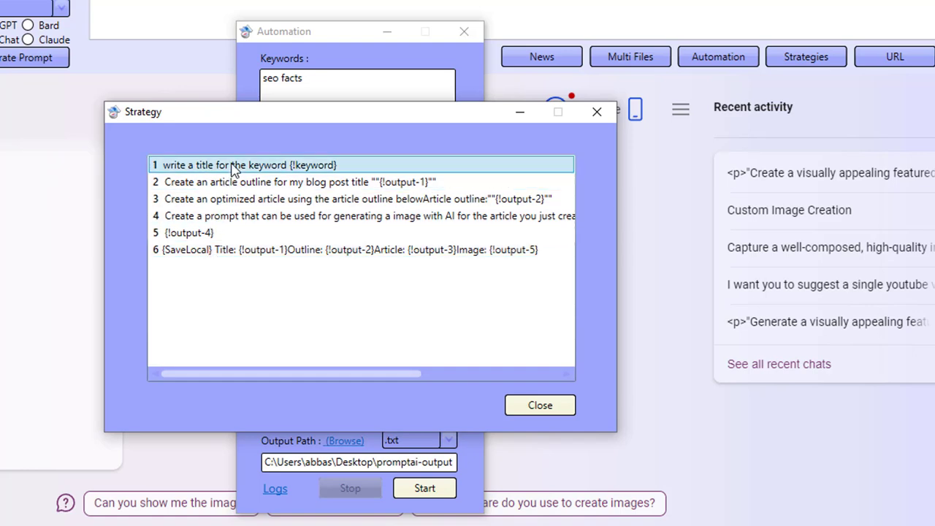
double_click(209, 166)
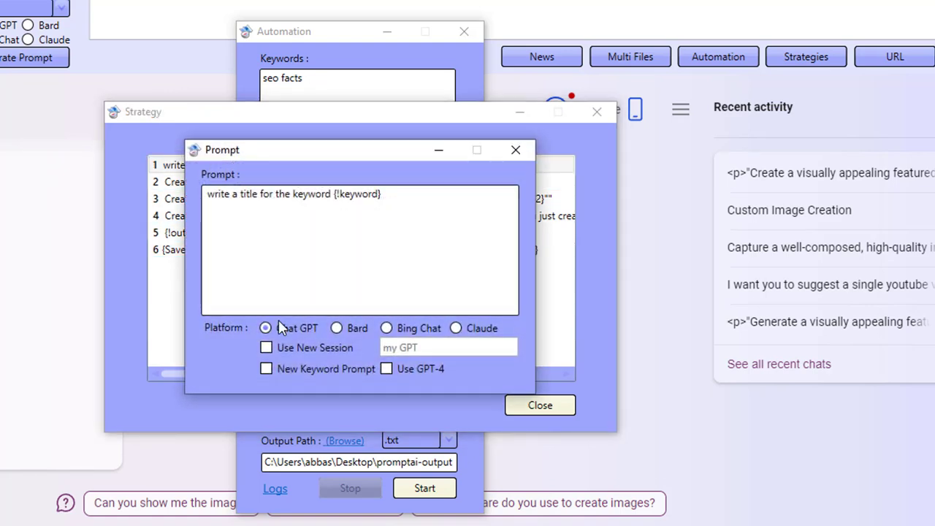
click(516, 151)
double_click(277, 184)
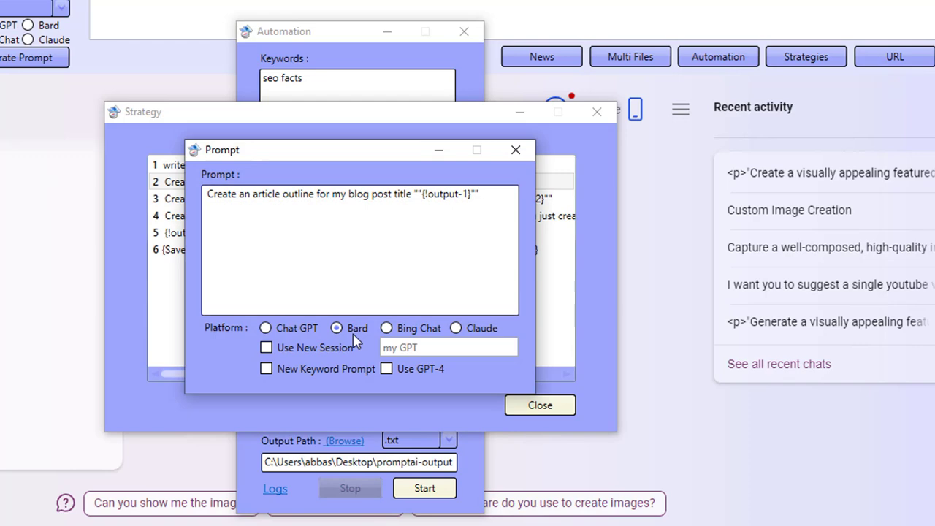
click(517, 151)
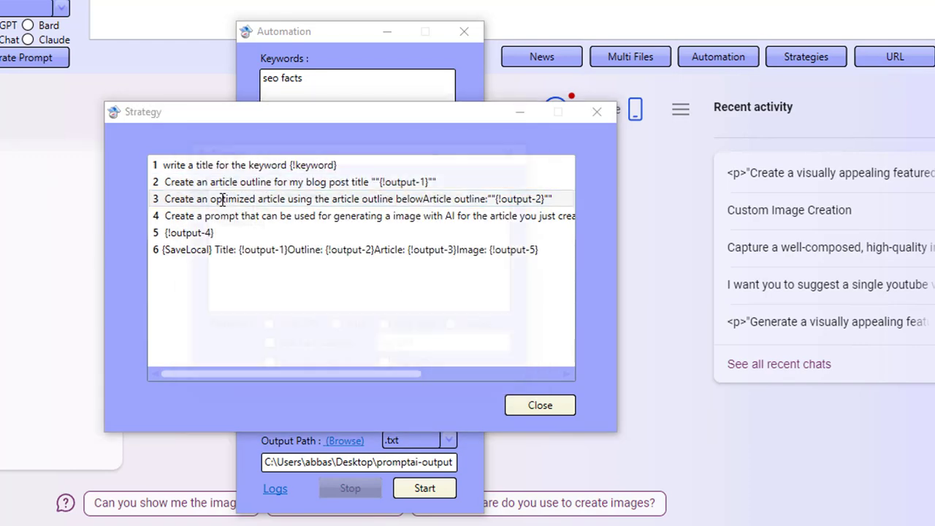
double_click(328, 198)
click(515, 150)
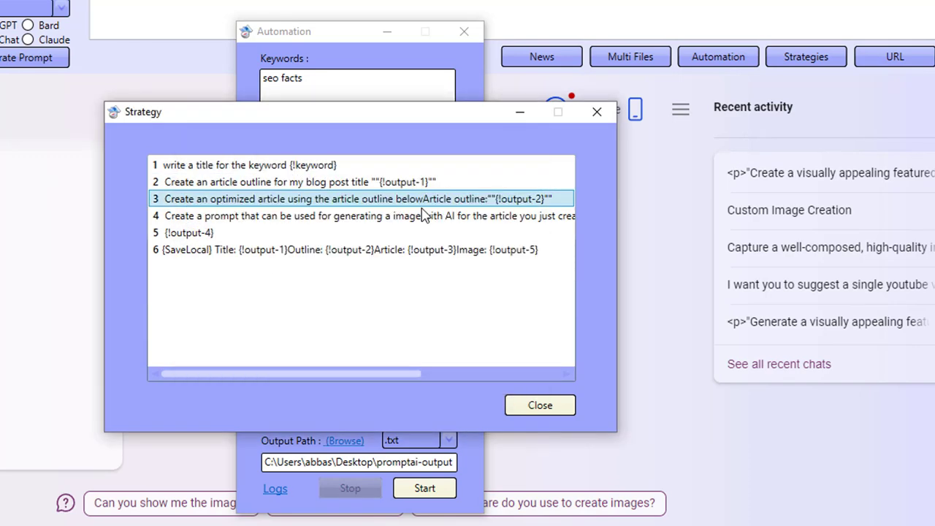
double_click(271, 216)
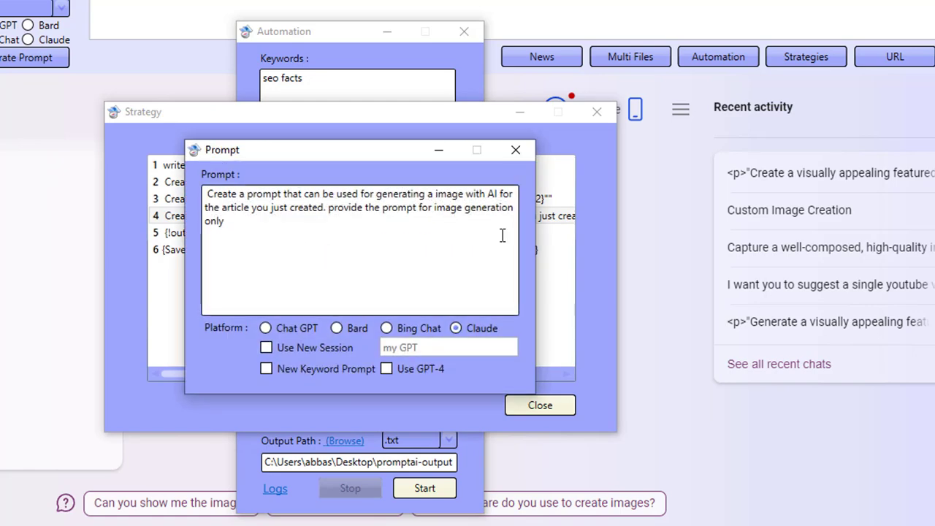
click(515, 150)
double_click(191, 232)
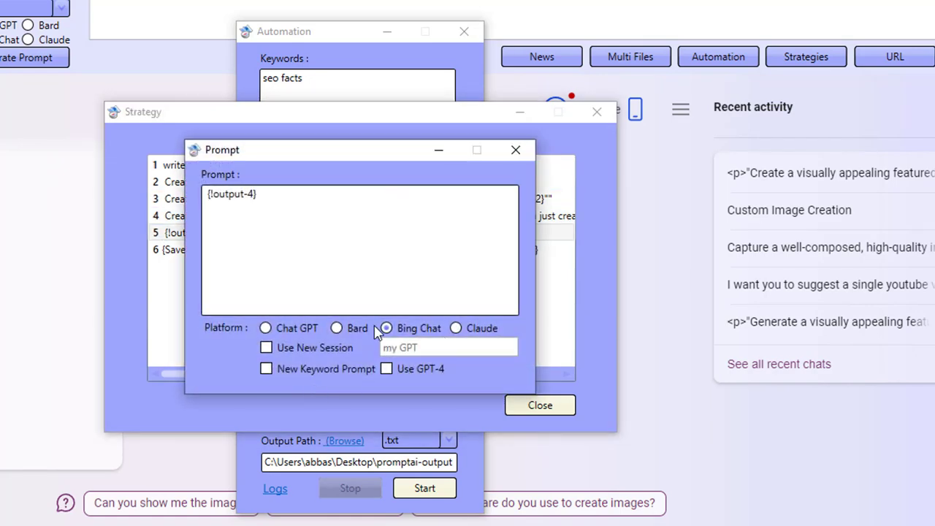
click(515, 150)
click(525, 409)
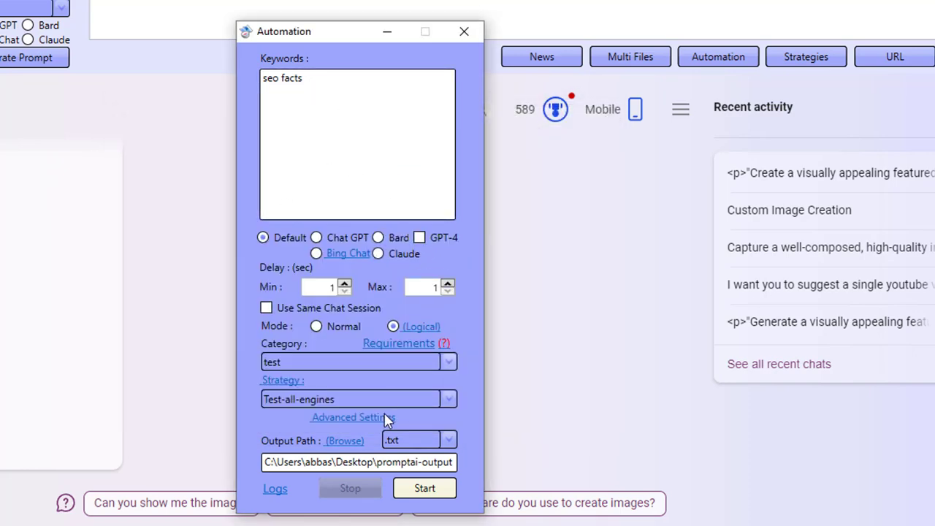
Step: Check the strategy's requirements and start the automation for seo facts
click(394, 345)
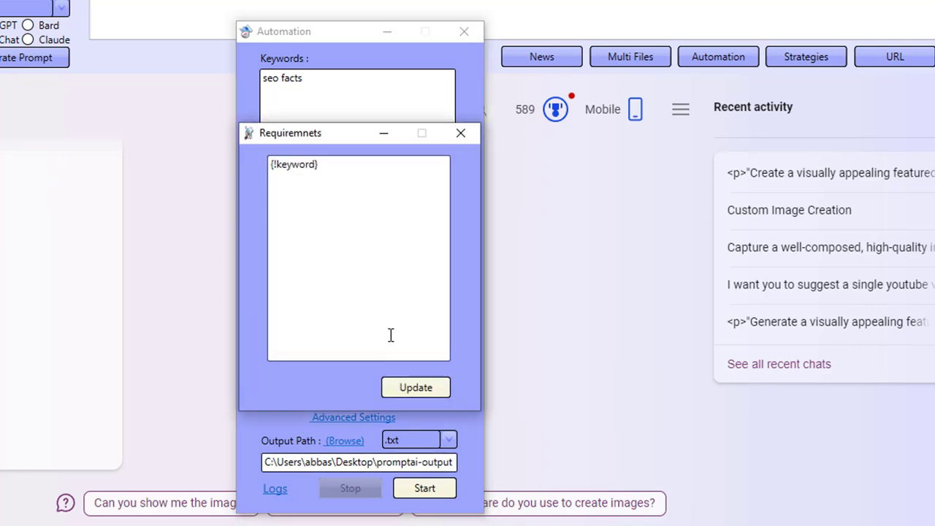
click(461, 133)
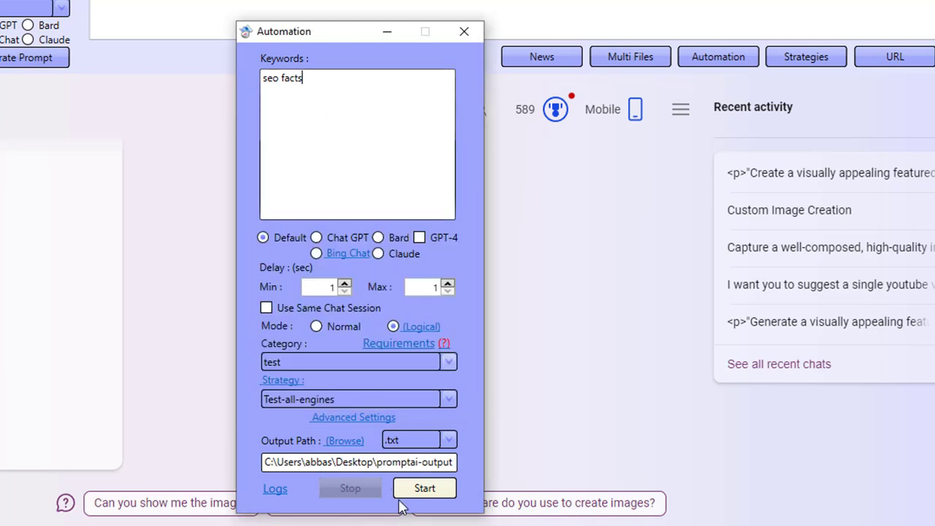
click(439, 488)
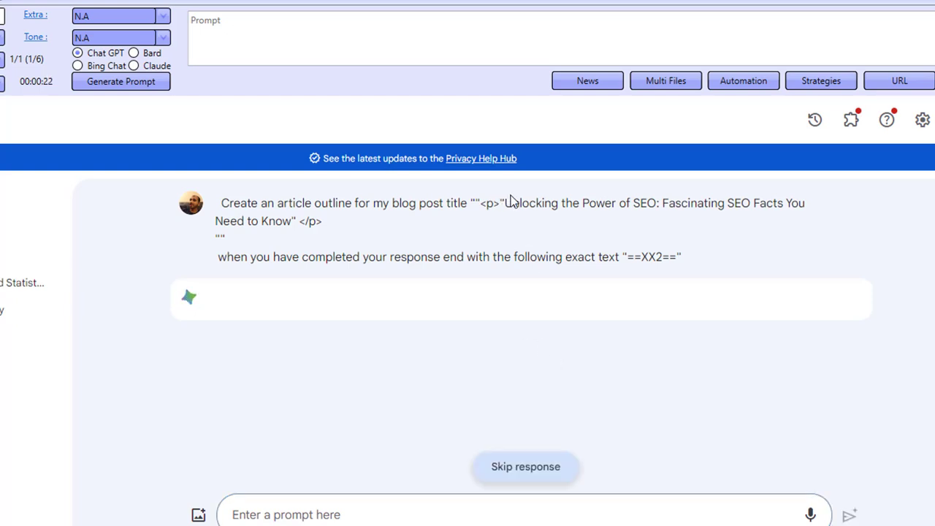
Step: Highlight the generated SEO facts title inside Bard's outline prompt and scroll on
drag(505, 206, 512, 225)
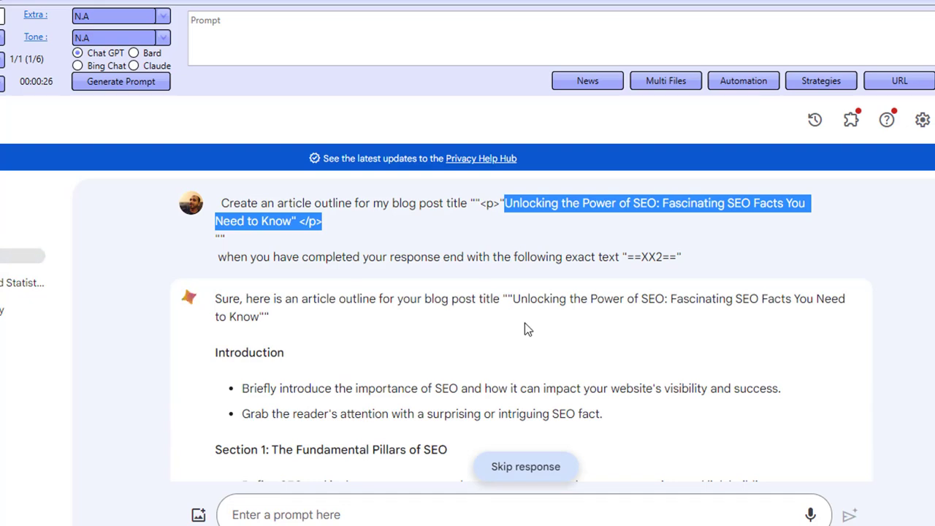
scroll(547, 341, down, 8)
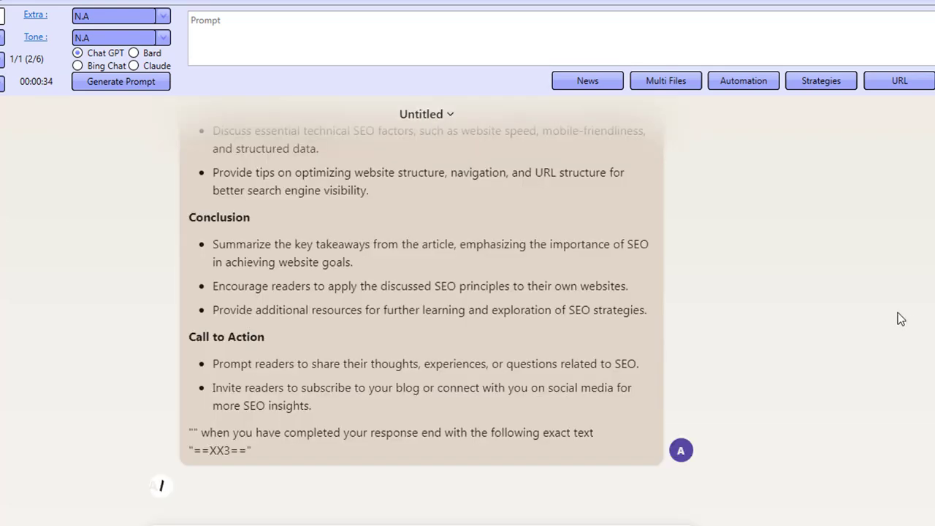
Step: Highlight the outline conclusion and article prompt opening in Claude's chat to inspect them
drag(191, 207, 353, 384)
click(352, 384)
scroll(352, 384, up, 15)
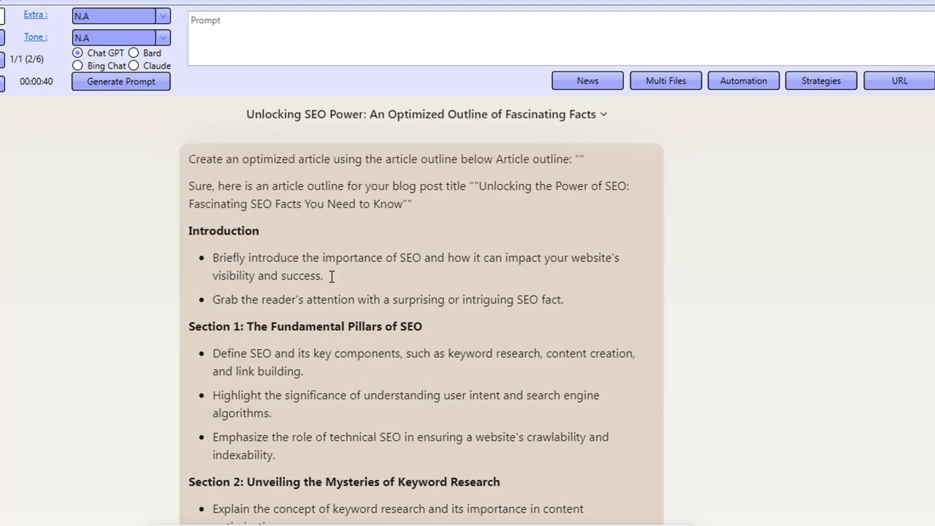
drag(273, 156, 314, 222)
click(310, 240)
scroll(303, 309, down, 15)
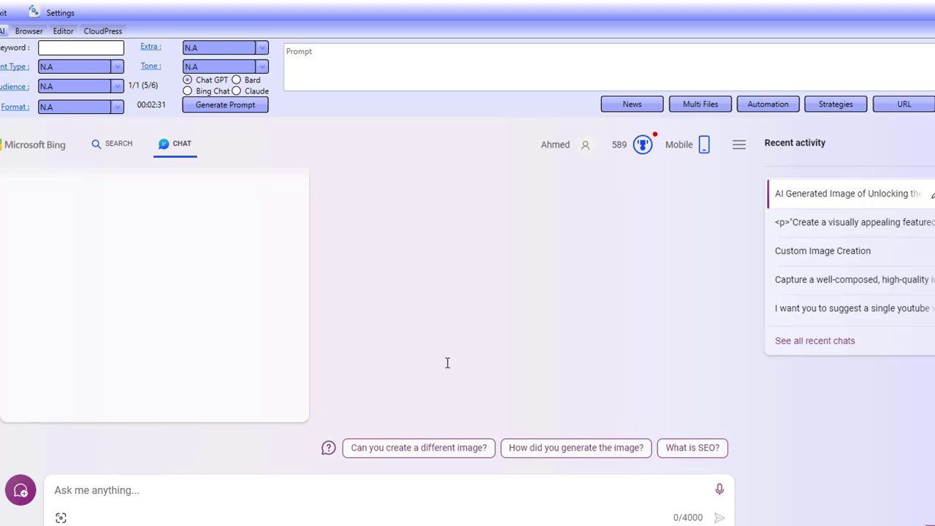
Step: Dismiss the completion notice and import the seo_facts output file into the Editor
click(494, 315)
click(63, 31)
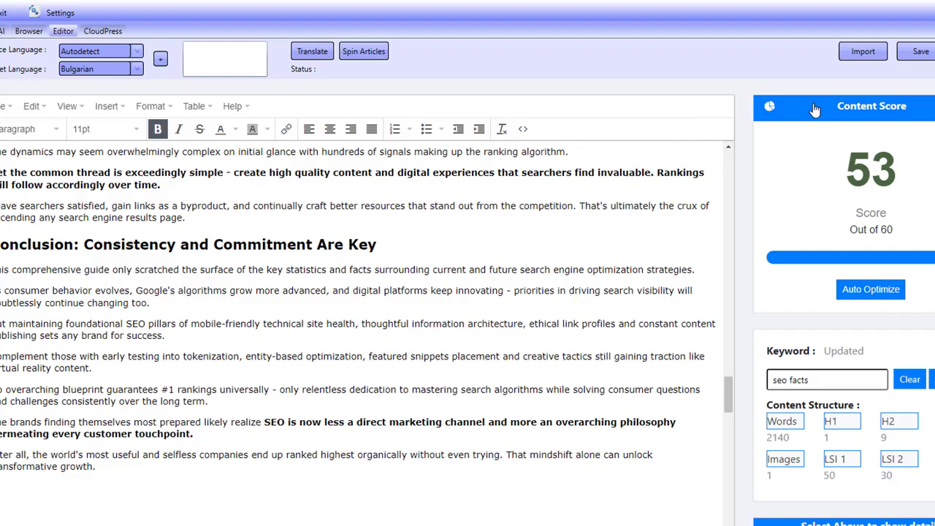
click(862, 51)
double_click(193, 101)
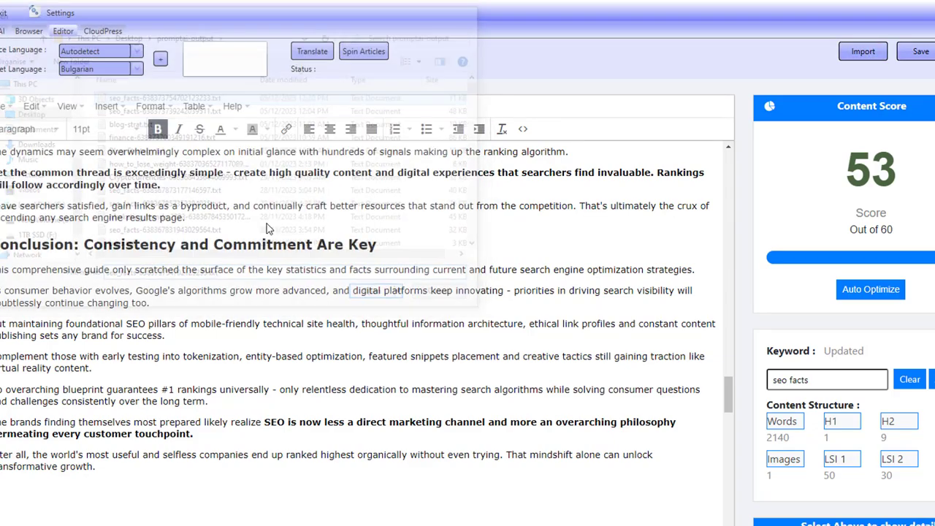
scroll(689, 351, down, 15)
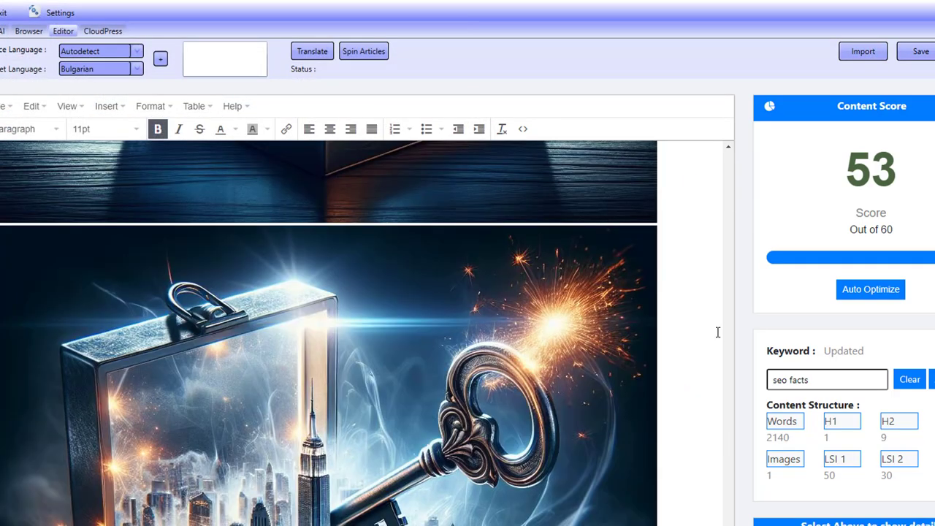
scroll(716, 354, up, 15)
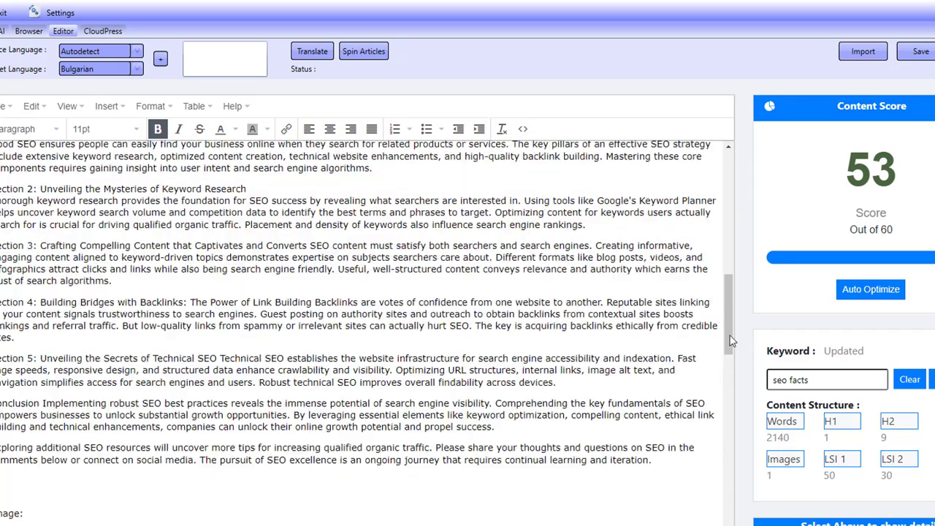
drag(731, 337, 727, 205)
Step: Review the imported article title and content, then return to the chat view
drag(23, 173, 350, 173)
click(51, 153)
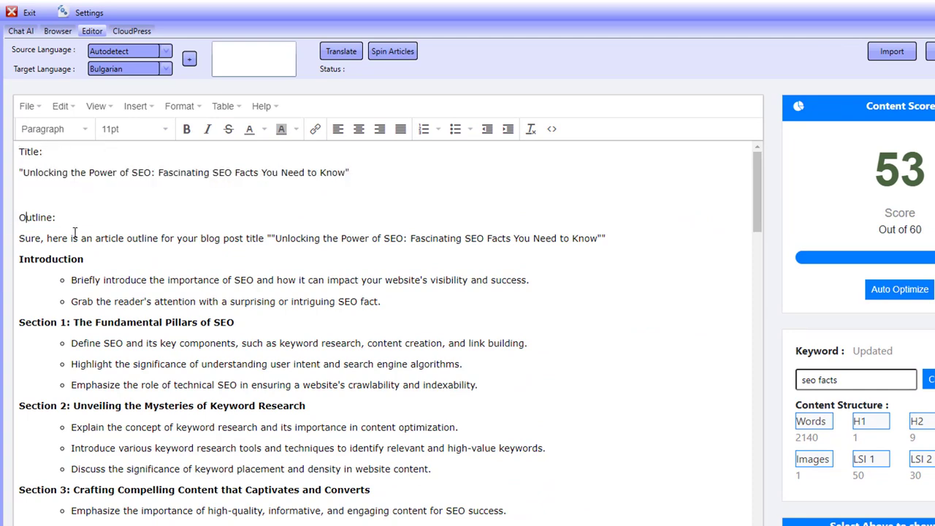
scroll(168, 374, down, 10)
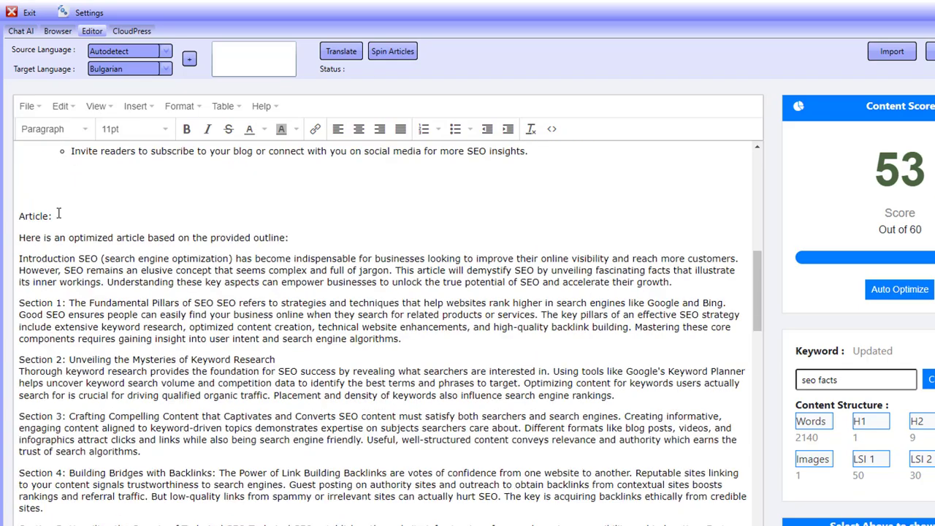
scroll(79, 258, down, 10)
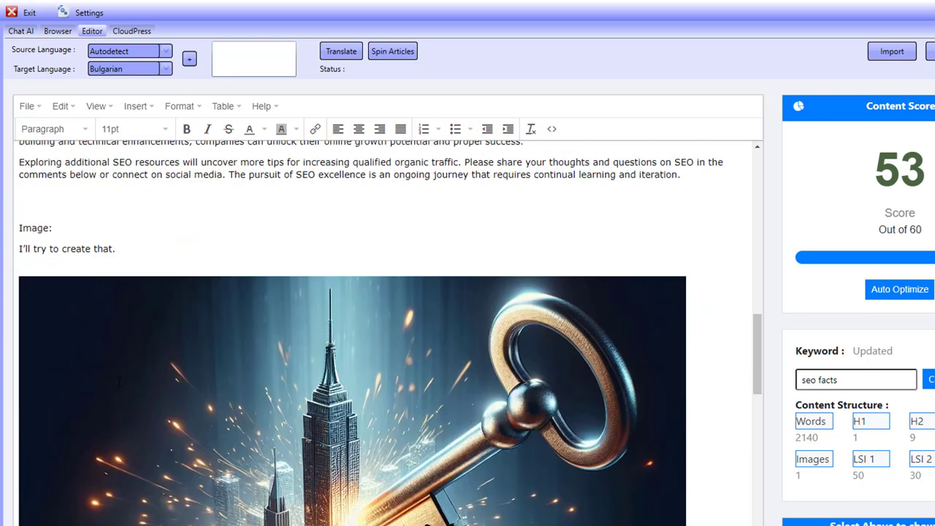
scroll(121, 382, down, 15)
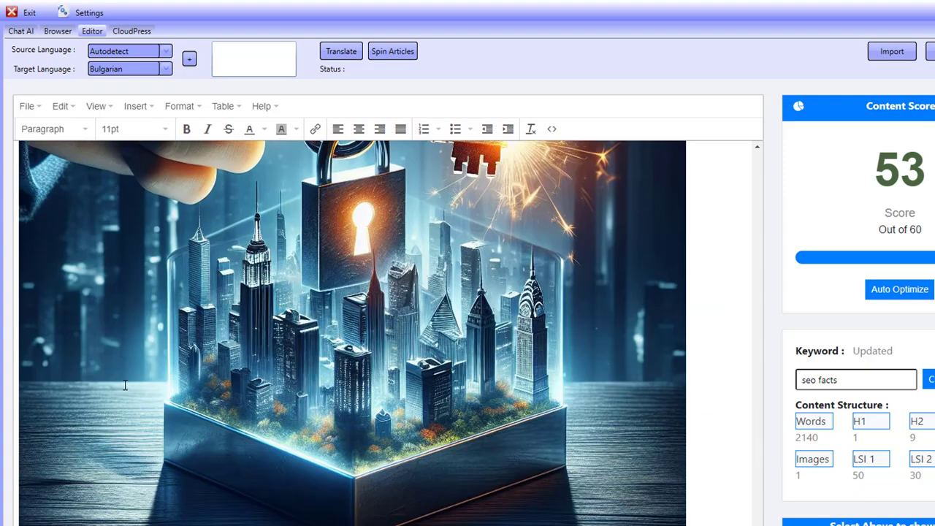
scroll(125, 385, down, 15)
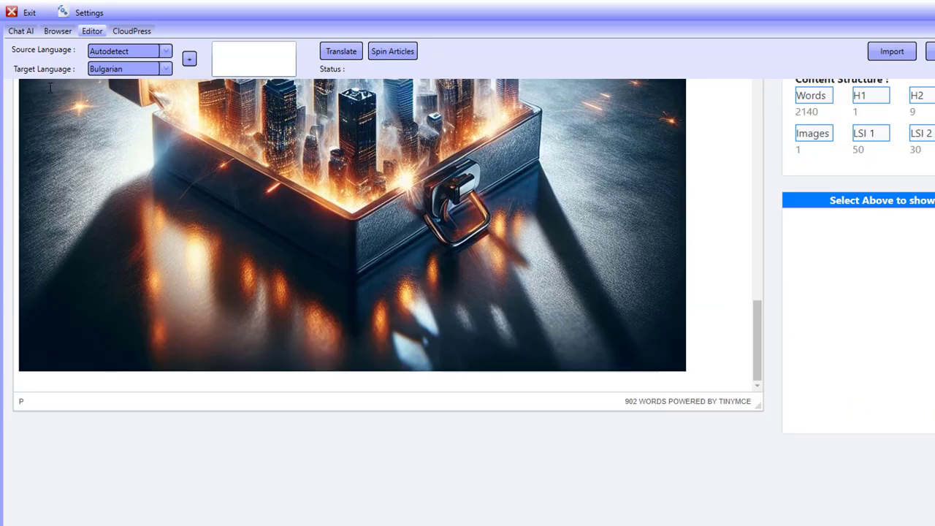
click(22, 31)
Step: Load the Logical Ebook '100 chapters' strategy and scroll through its 122 actions
click(864, 103)
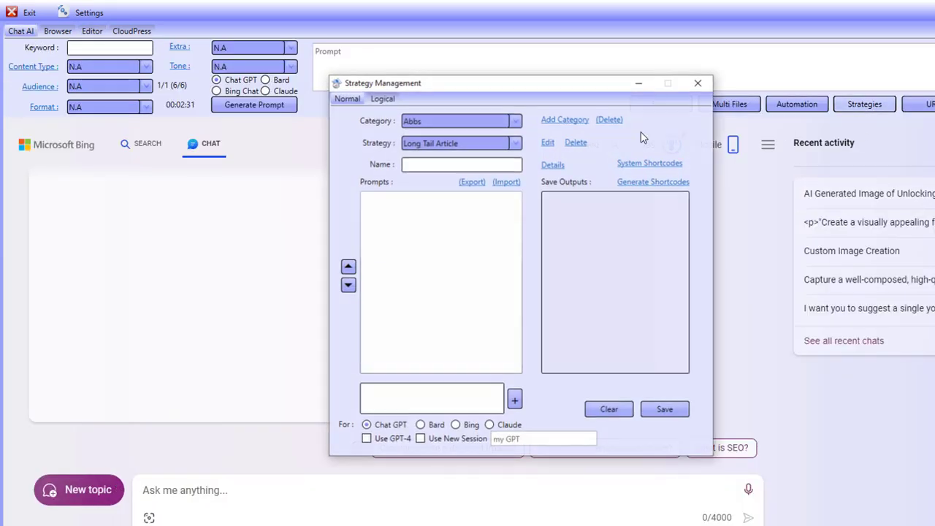
click(420, 120)
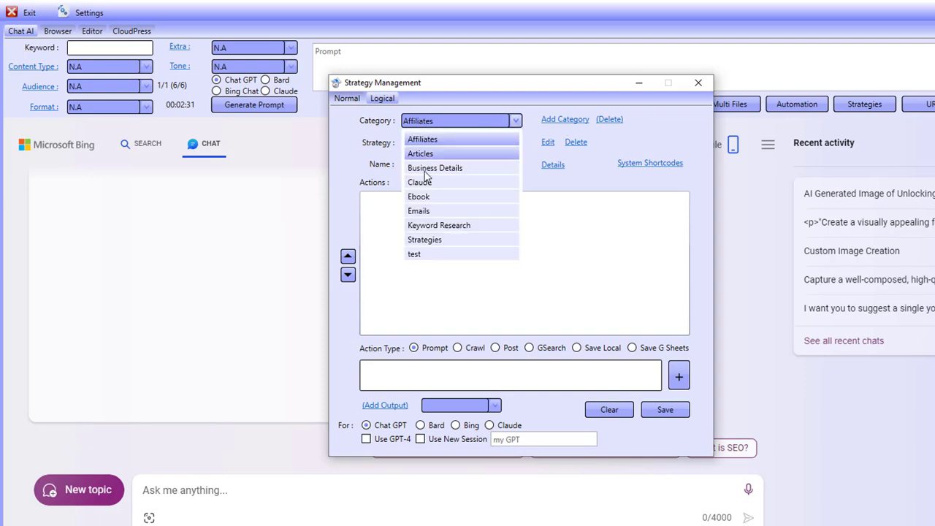
click(424, 197)
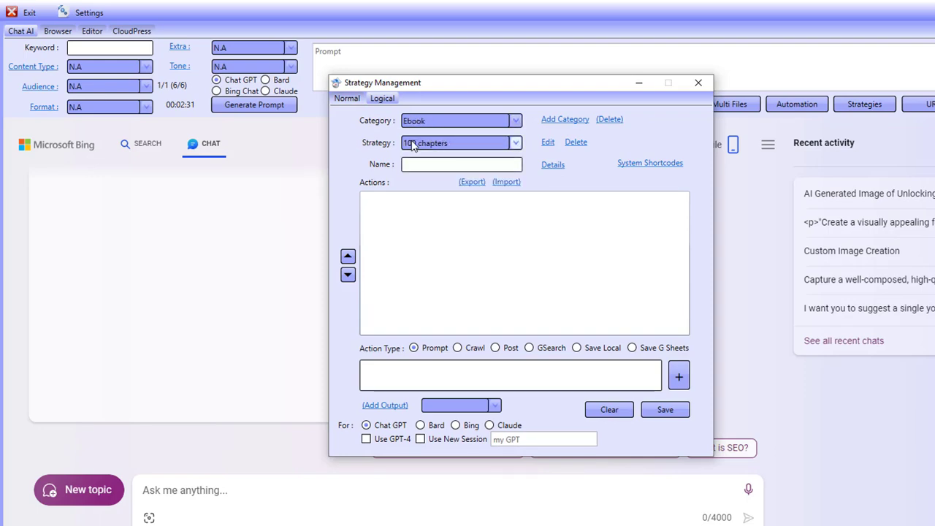
click(544, 142)
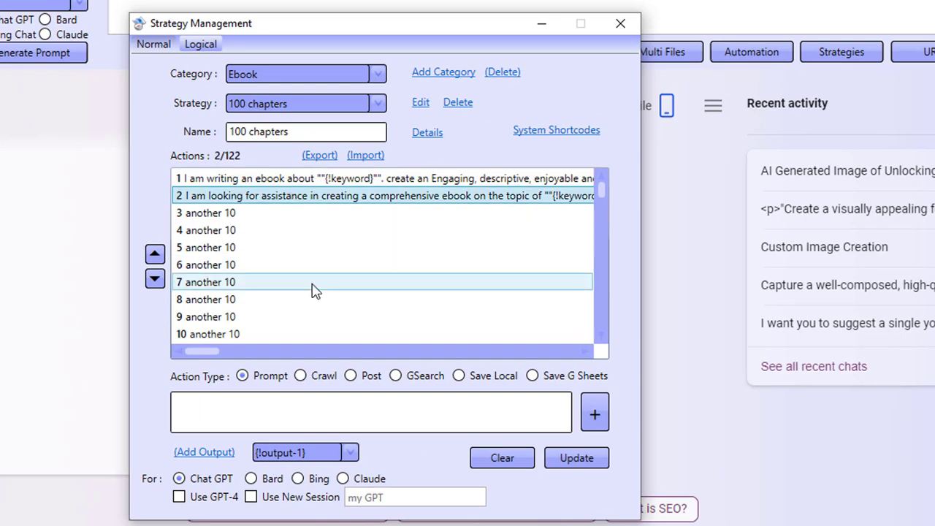
scroll(314, 288, down, 4)
scroll(314, 288, down, 20)
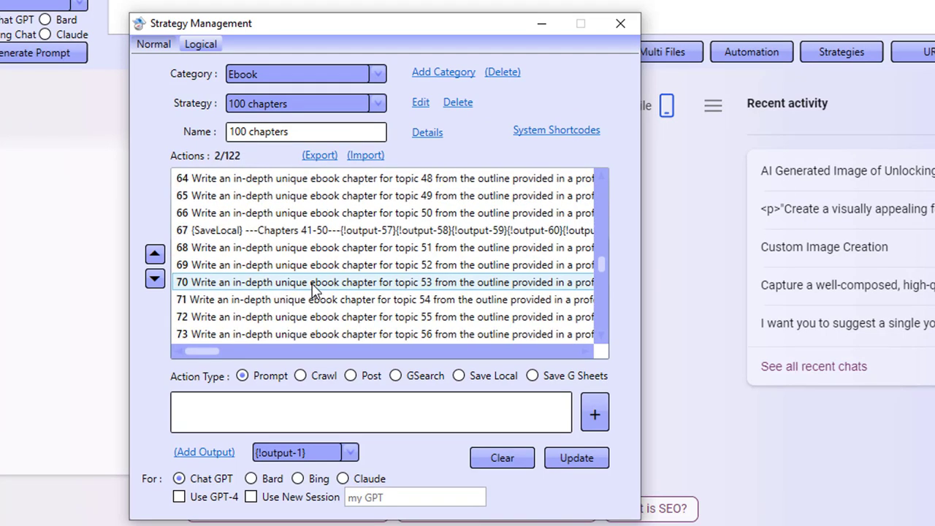
scroll(314, 289, down, 5)
click(344, 284)
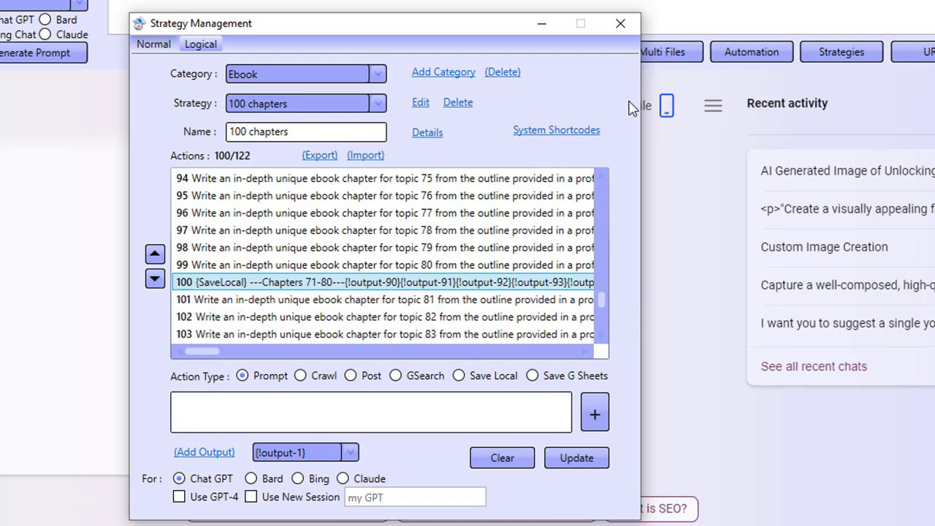
click(629, 28)
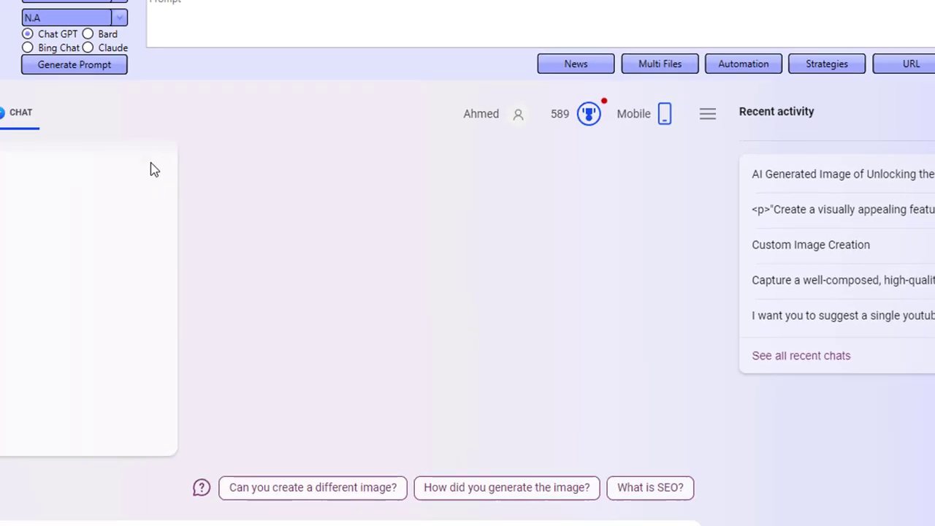